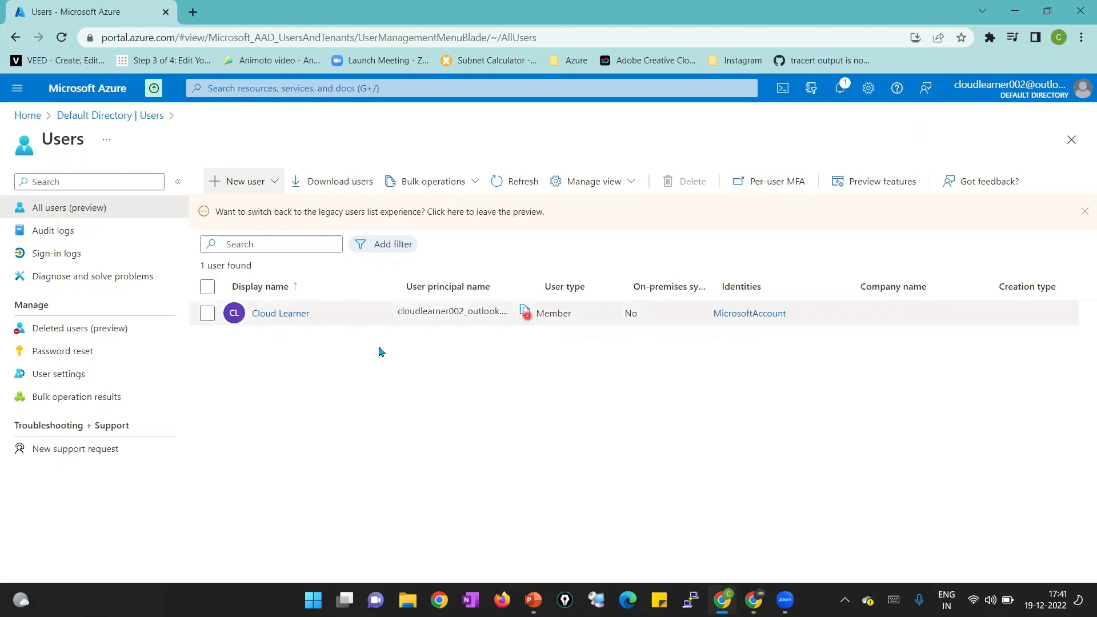
# Open the per-user multi-factor authentication page from the Users list
pyautogui.click(767, 184)
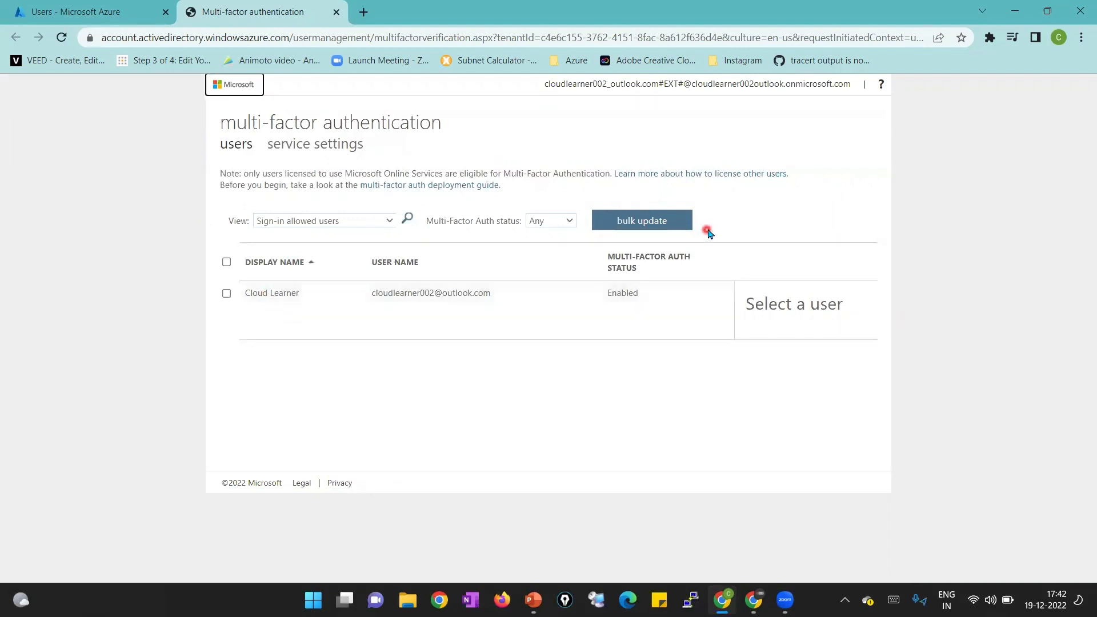
# Review the MFA service settings, then go back to the MFA users list
pyautogui.click(353, 150)
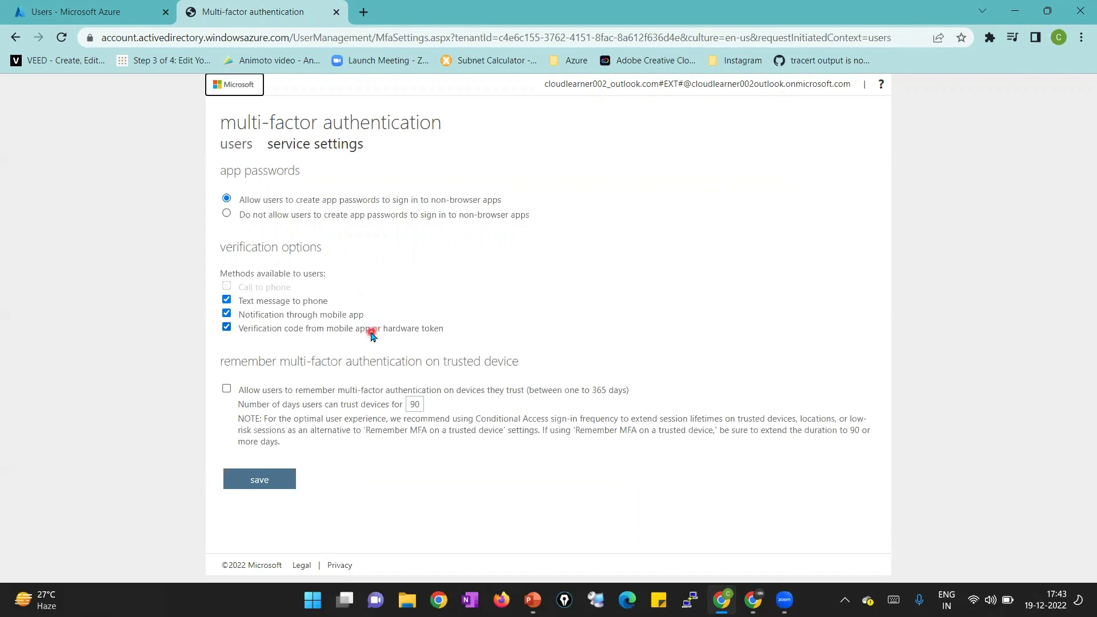
pyautogui.click(252, 150)
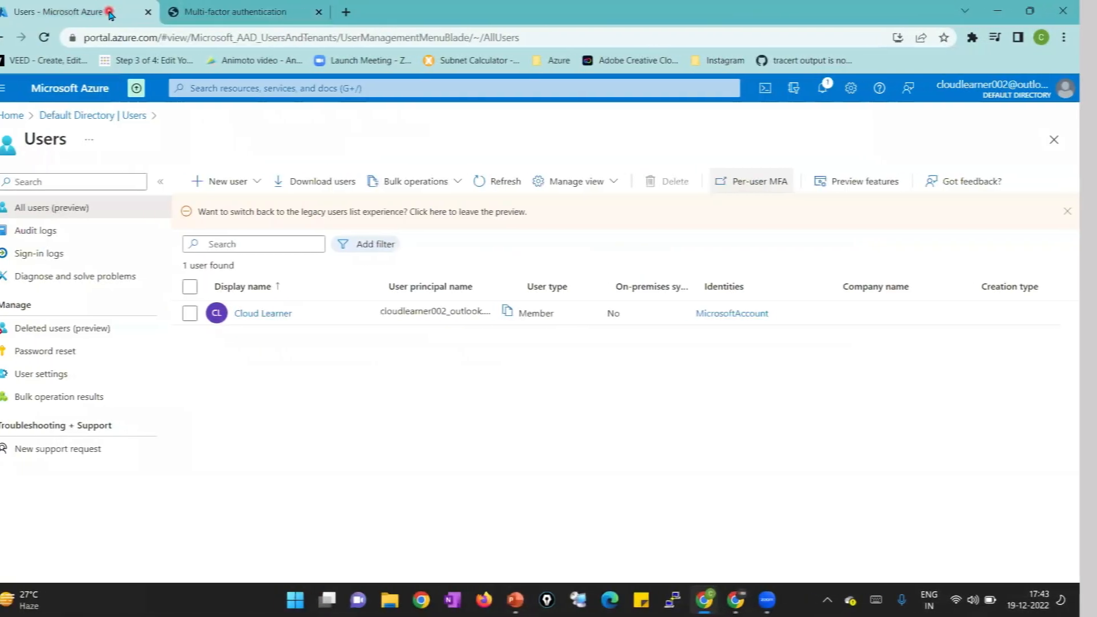
# Return to the Azure Users list and show the New user options
pyautogui.click(243, 183)
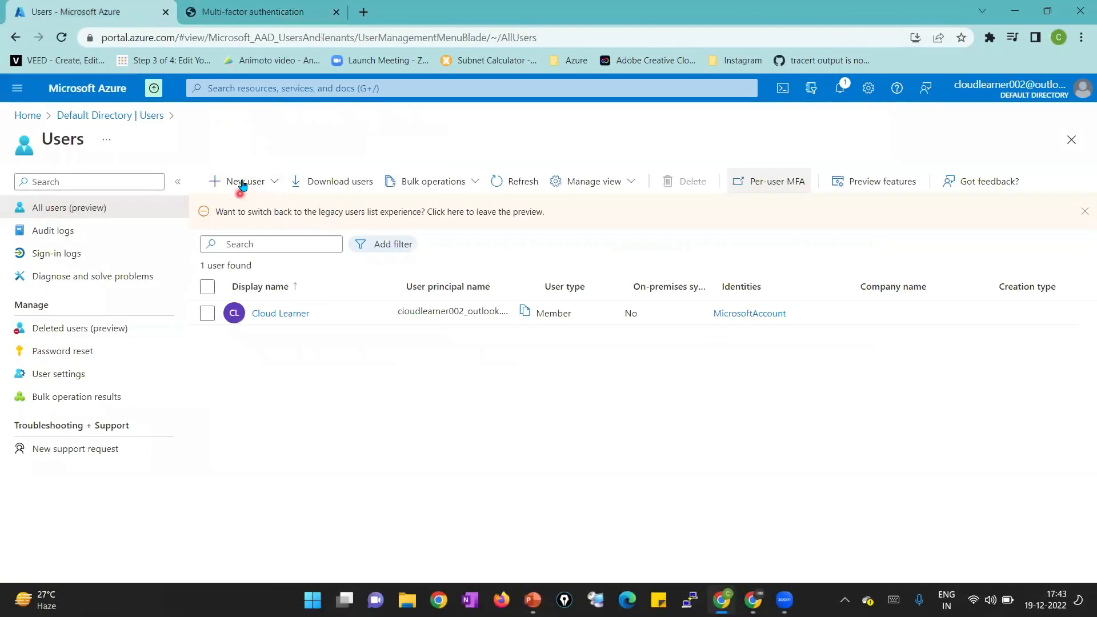
pyautogui.click(380, 422)
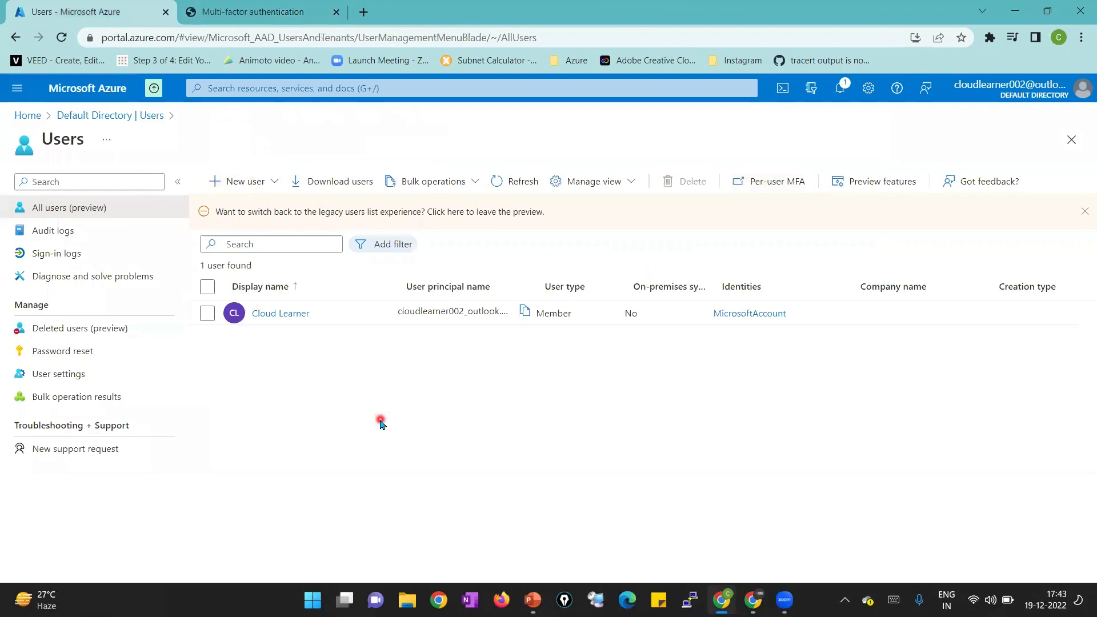
pyautogui.click(274, 17)
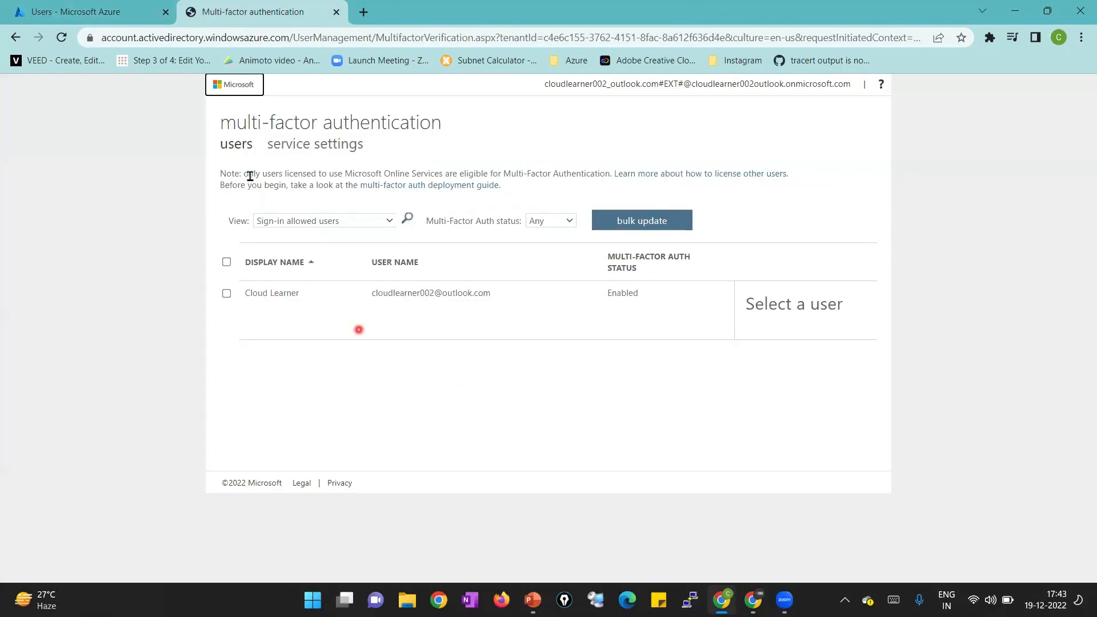
pyautogui.click(124, 13)
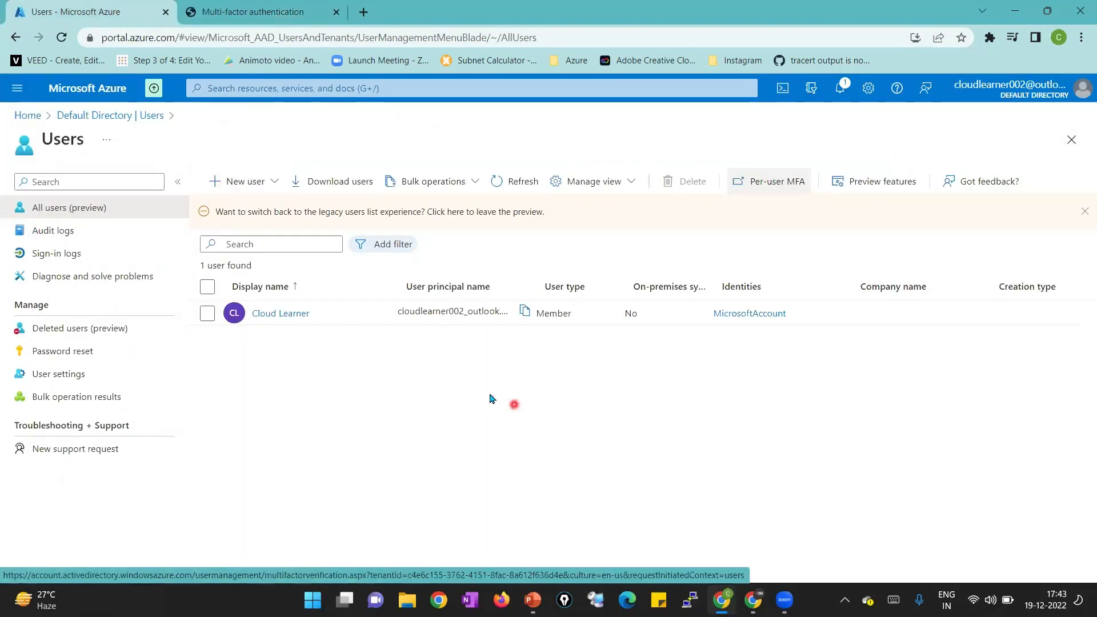
pyautogui.click(261, 177)
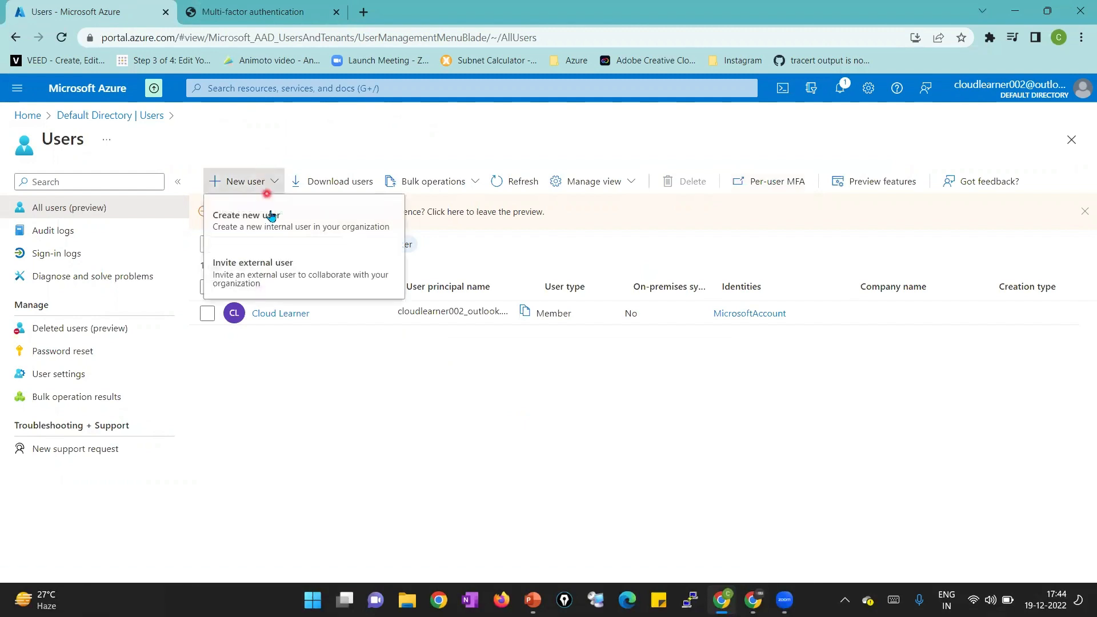
# Create a new user with user name and name TestUser1, first name Test, last name User1
pyautogui.click(272, 218)
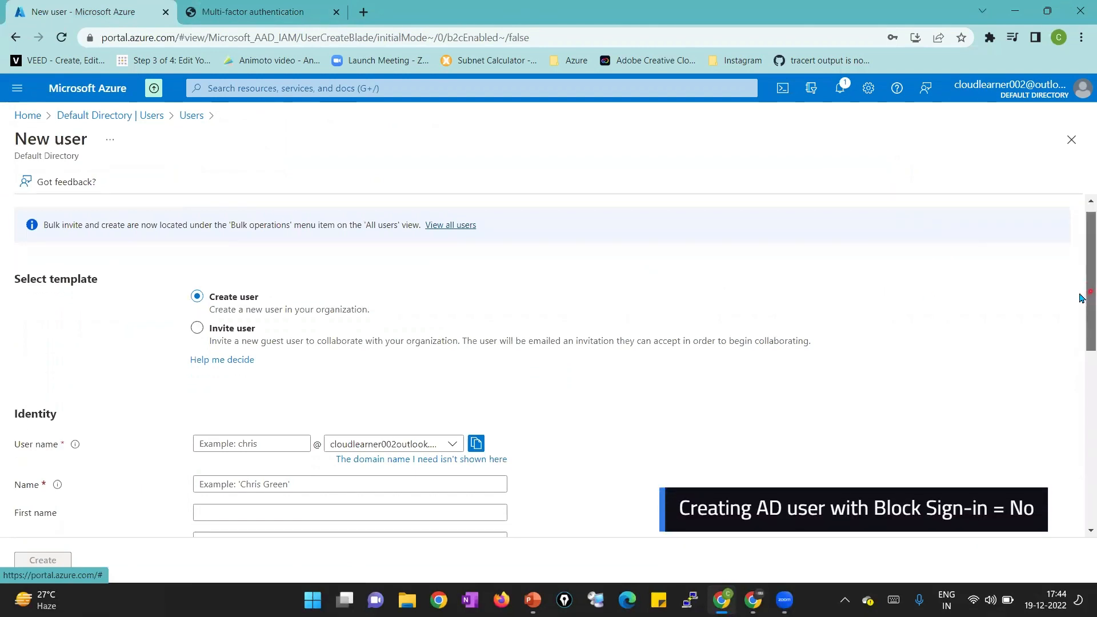
pyautogui.scroll(-1, 1081, 309)
pyautogui.scroll(-2, 1081, 323)
pyautogui.click(264, 364)
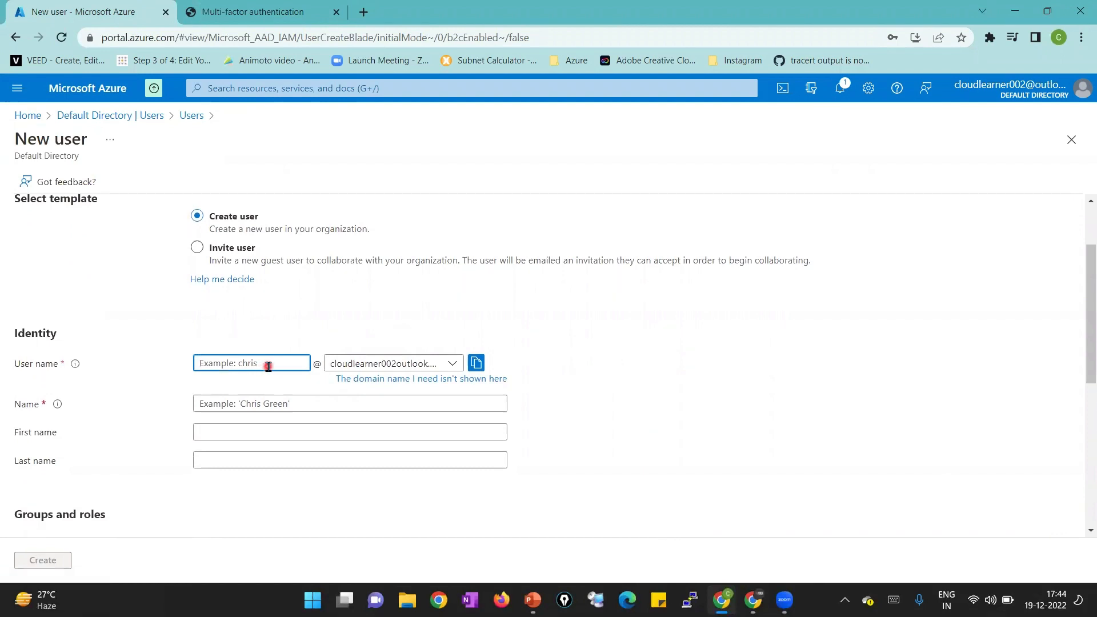
pyautogui.write('TestU')
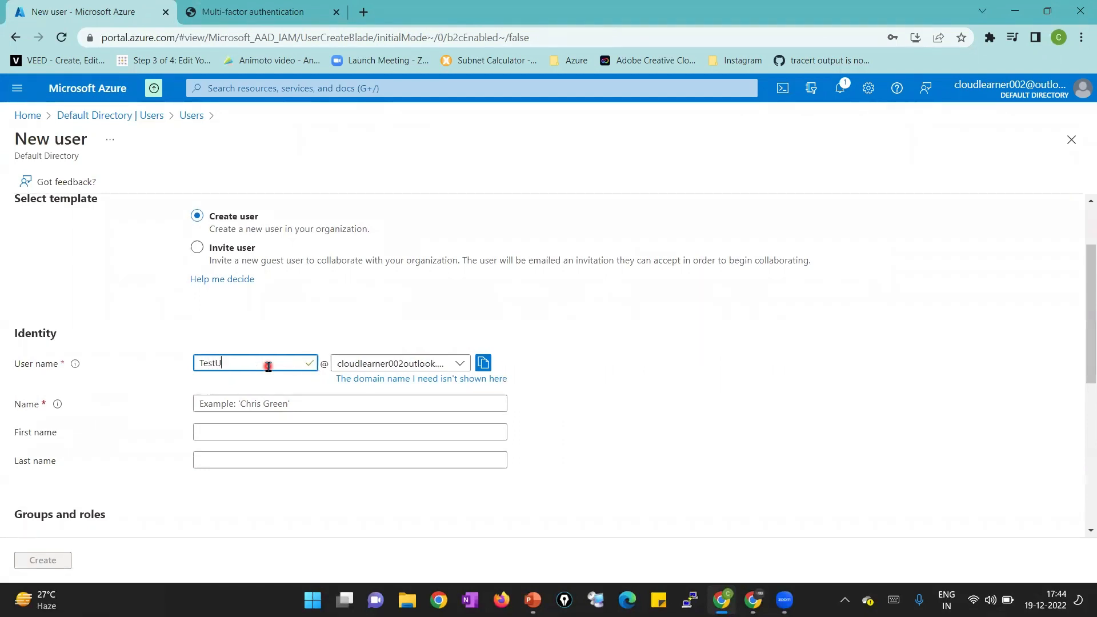
pyautogui.write('ser1')
pyautogui.click(265, 403)
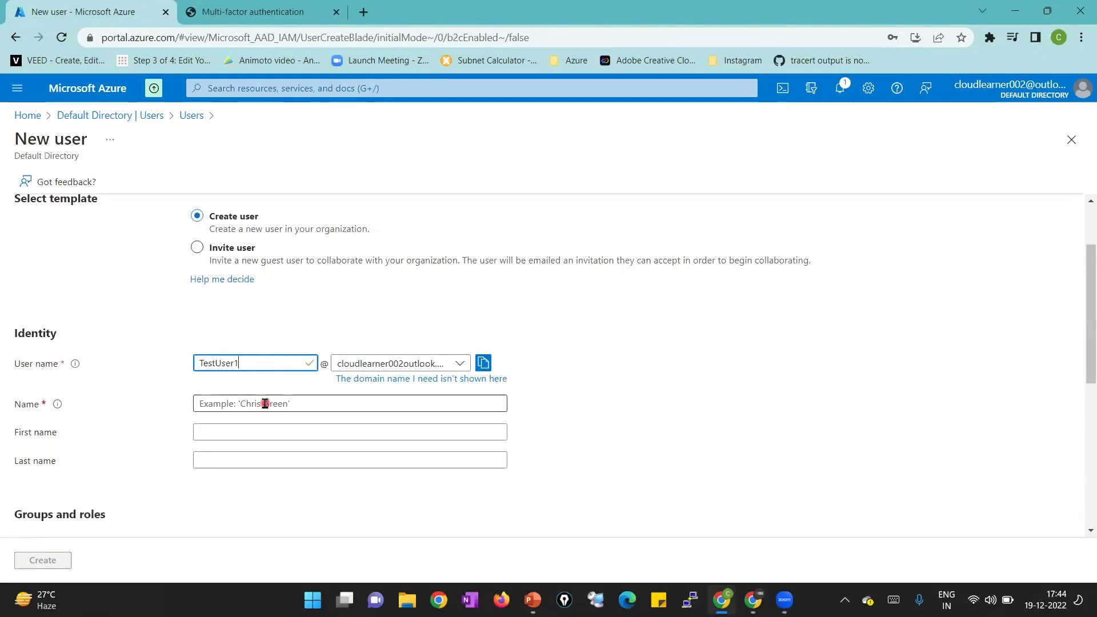
pyautogui.write('Test')
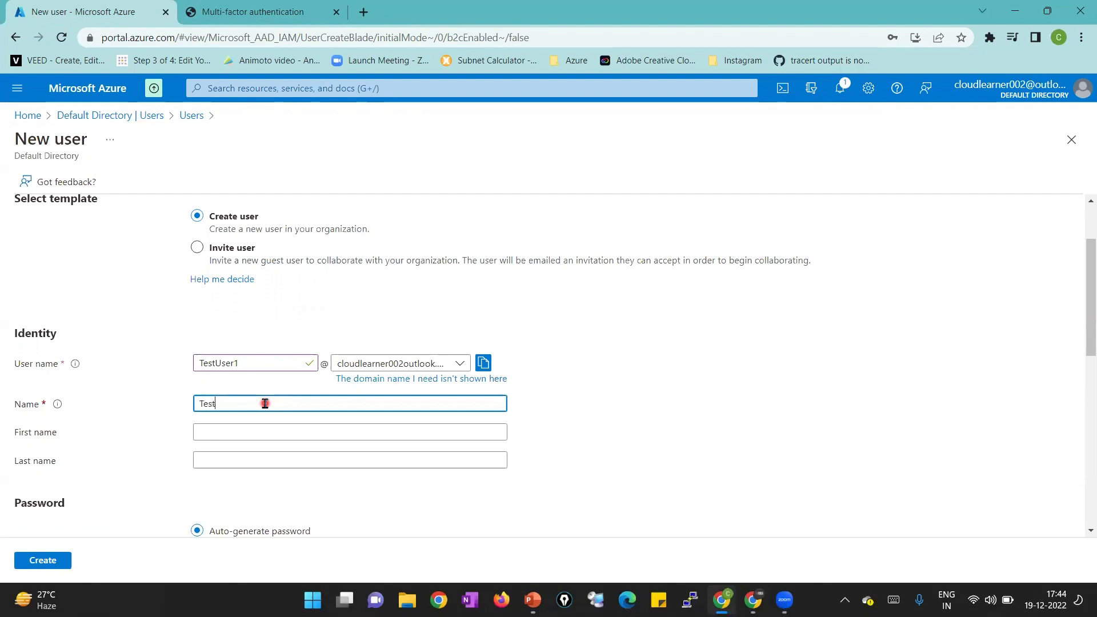
pyautogui.write('User1')
pyautogui.click(270, 432)
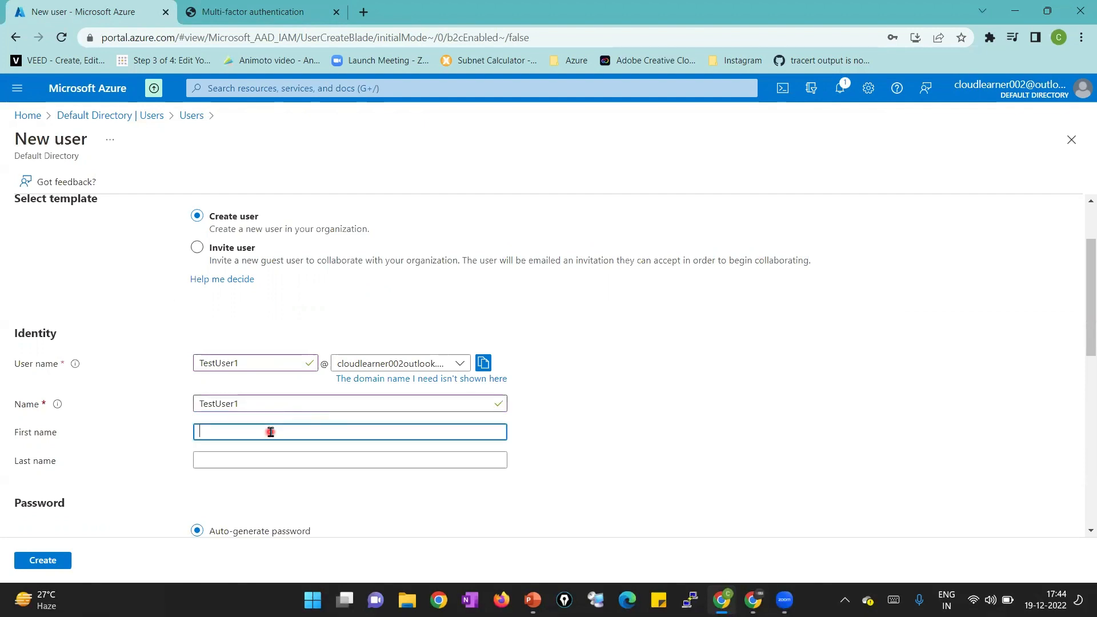
pyautogui.write('Test')
pyautogui.click(273, 460)
pyautogui.write('User1')
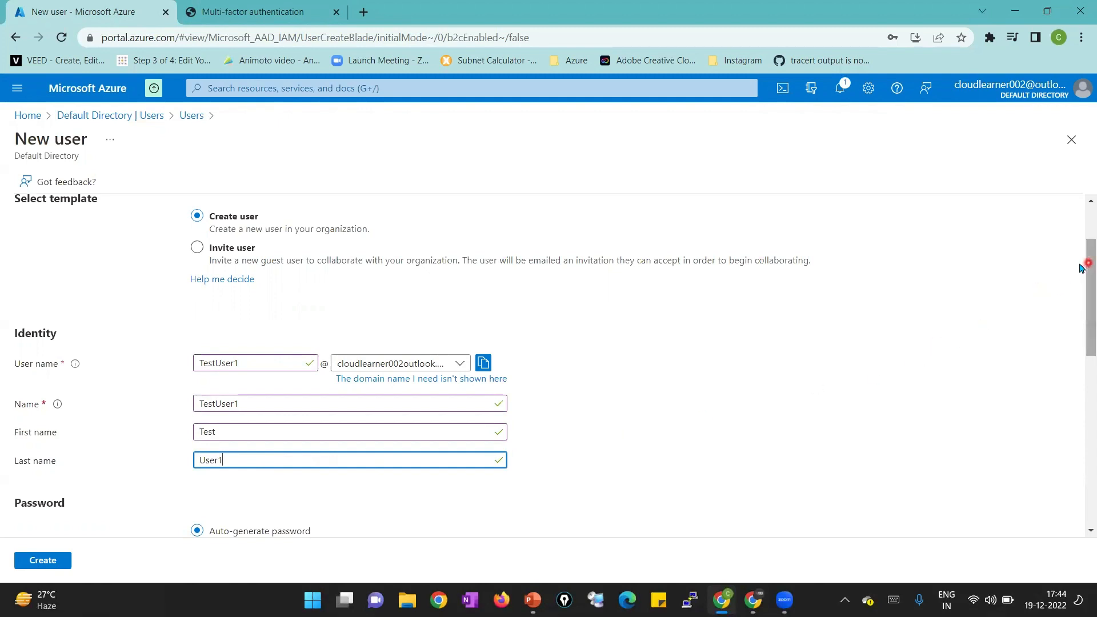
pyautogui.scroll(-2, 1082, 266)
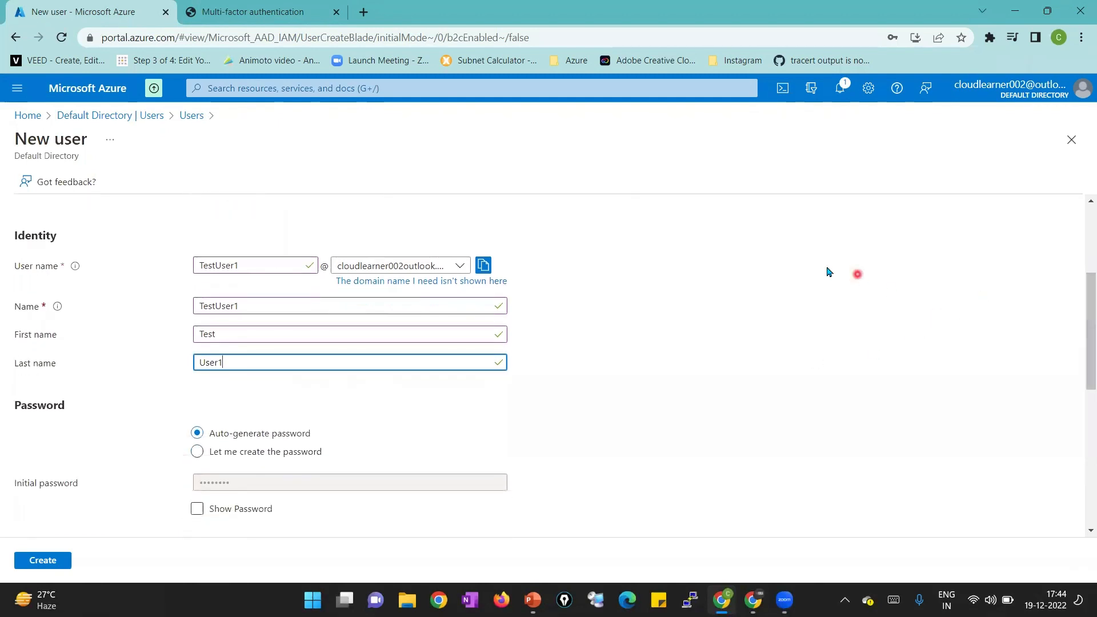
# Copy the new user's full sign-in name into a new Notepad note
pyautogui.click(483, 266)
pyautogui.press('super+r')
pyautogui.press('Return')
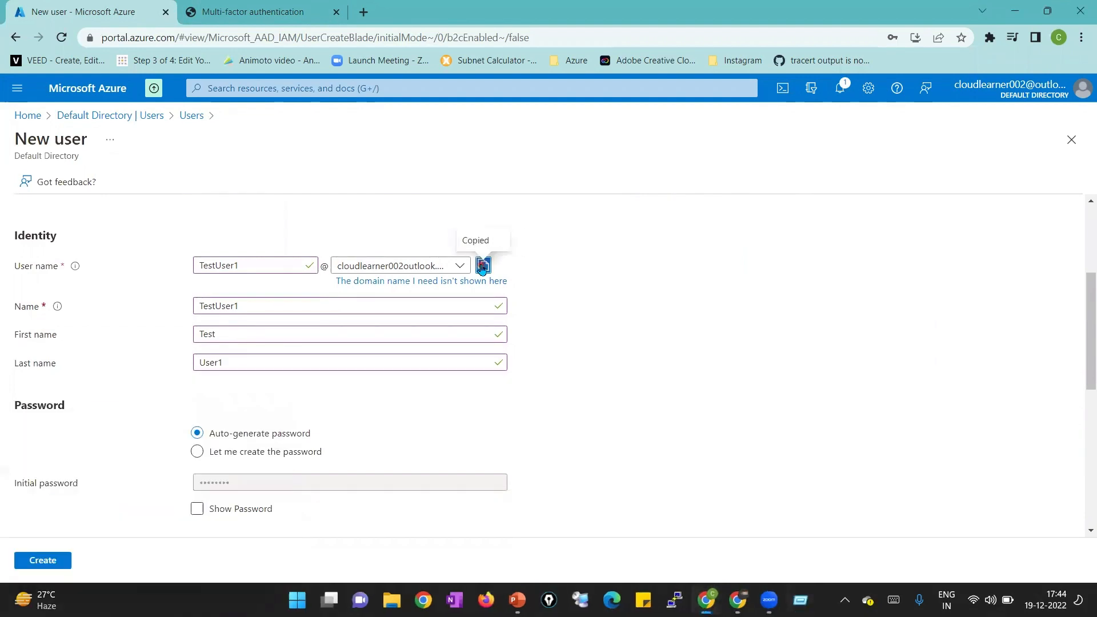
pyautogui.click(809, 598)
pyautogui.press('Return')
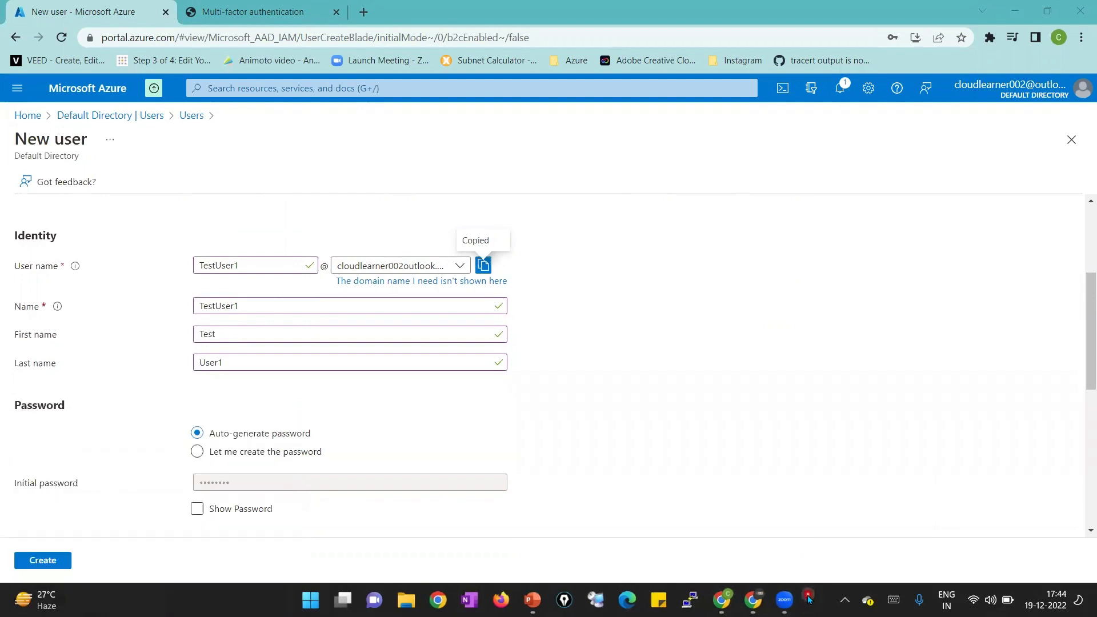
pyautogui.hotkey('ctrl', 'v')
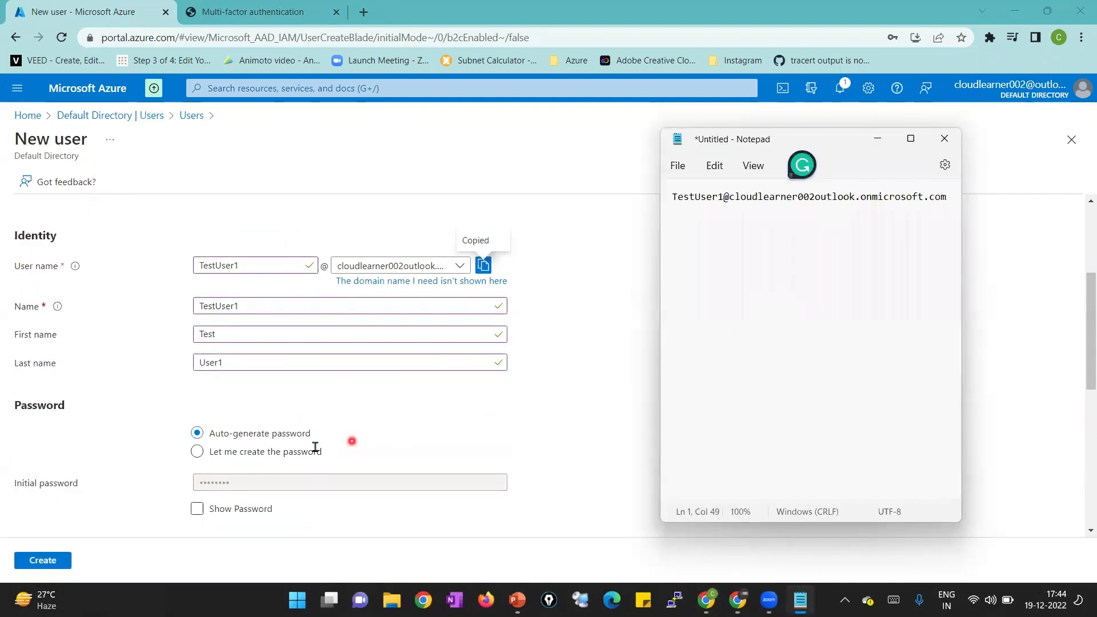
# Reveal the auto-generated initial password and paste it into Notepad on the next line
pyautogui.click(211, 511)
pyautogui.click(212, 510)
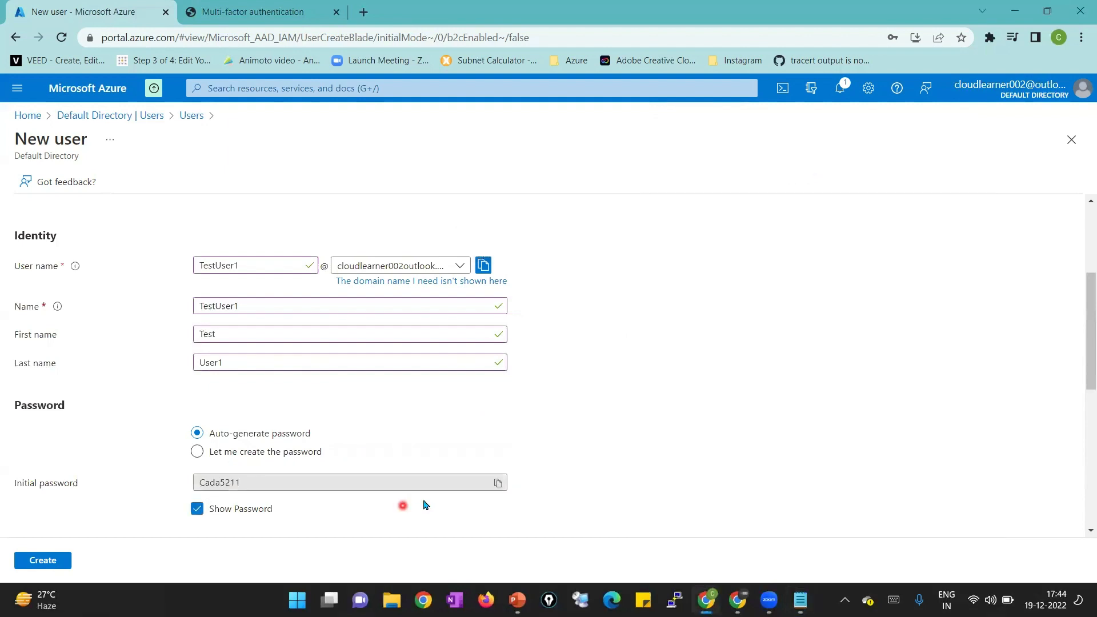
pyautogui.click(497, 484)
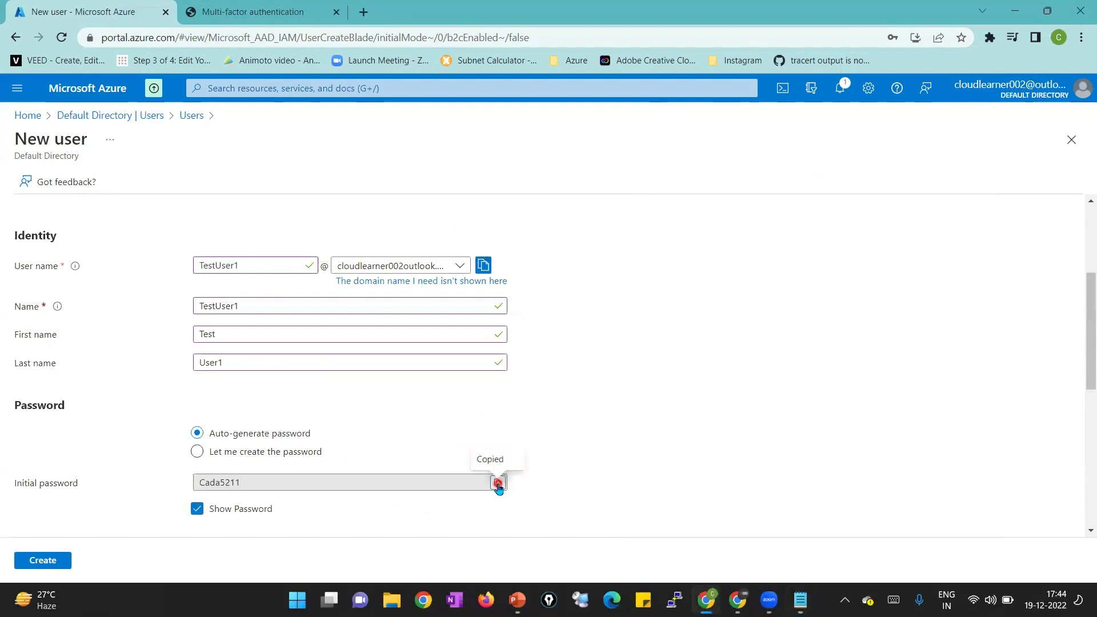
pyautogui.hotkey('alt', 'Tab')
pyautogui.hotkey('ctrl', 'v')
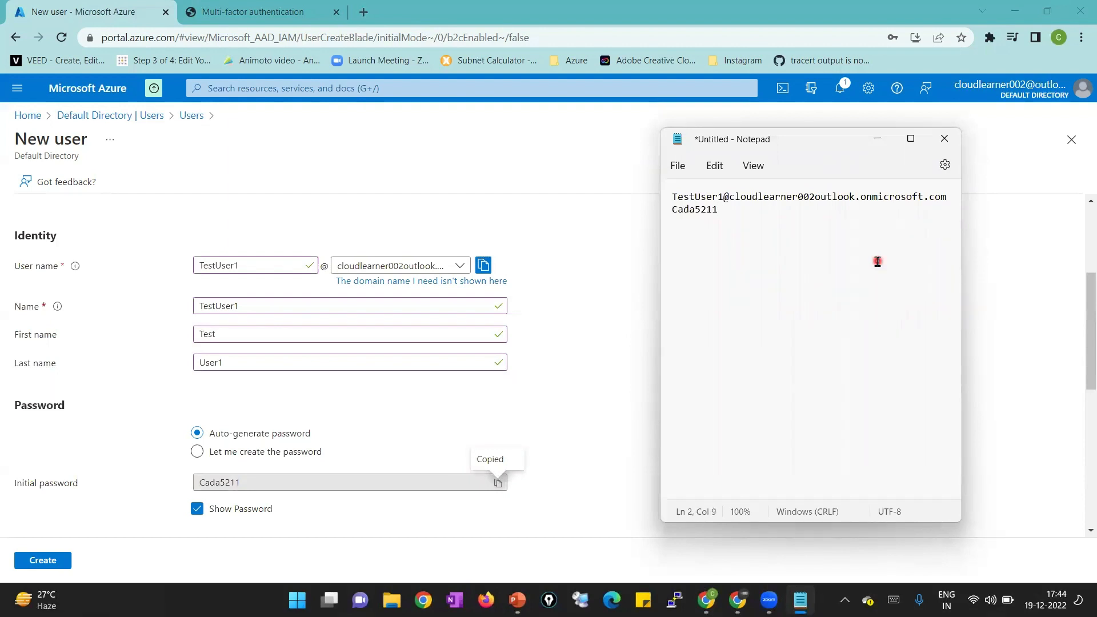
pyautogui.click(1023, 289)
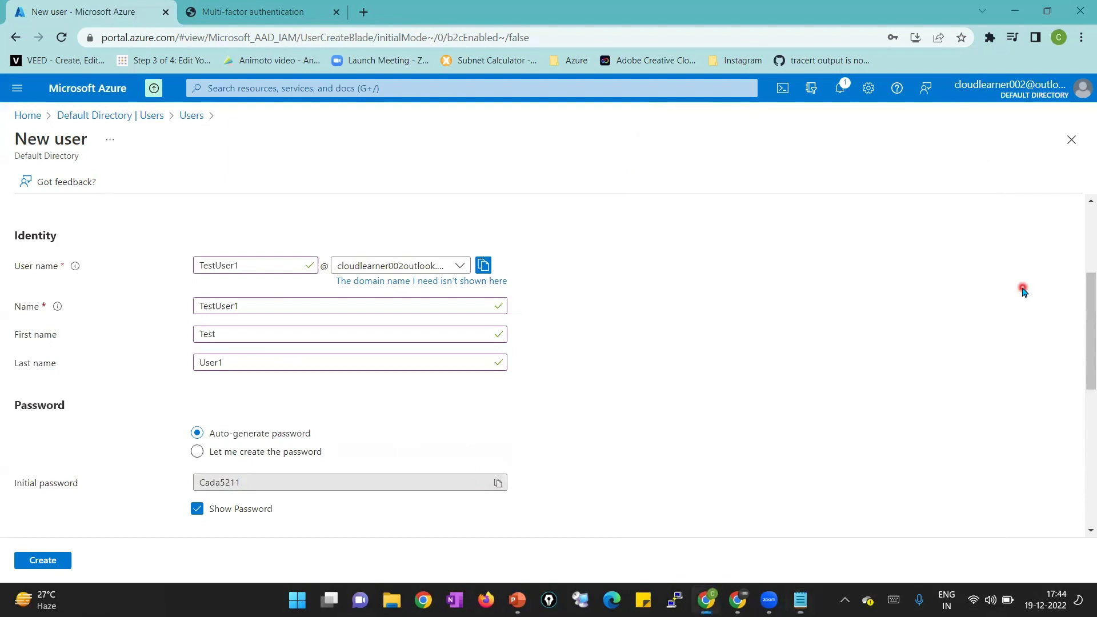
pyautogui.moveTo(1082, 292); pyautogui.dragTo(1083, 398)
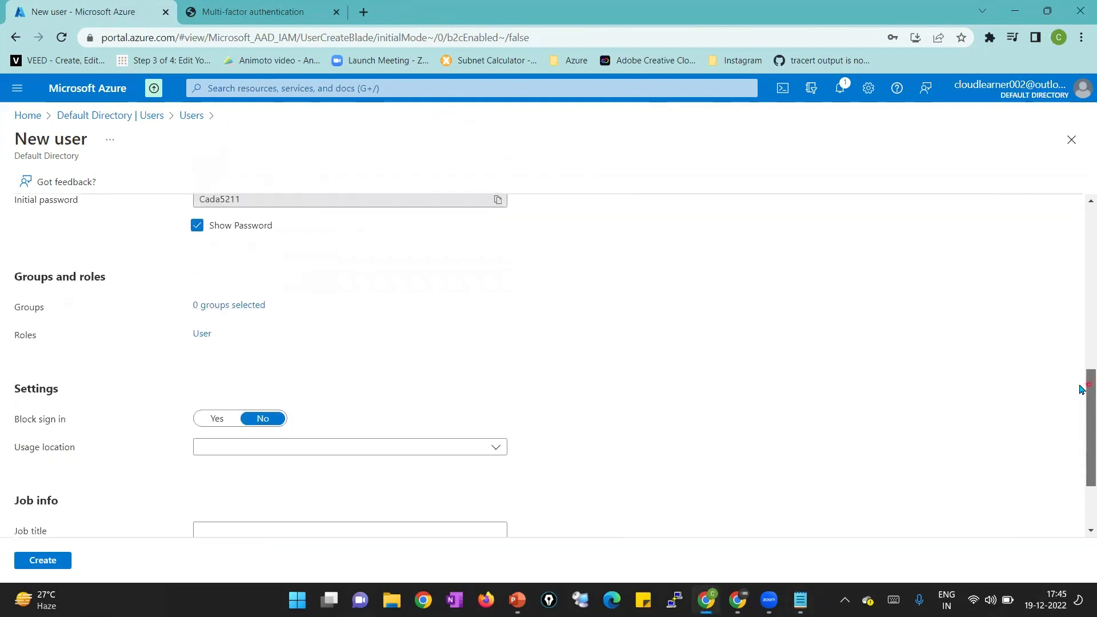
# Add the new user to the AAD DC Administrators group
pyautogui.click(241, 307)
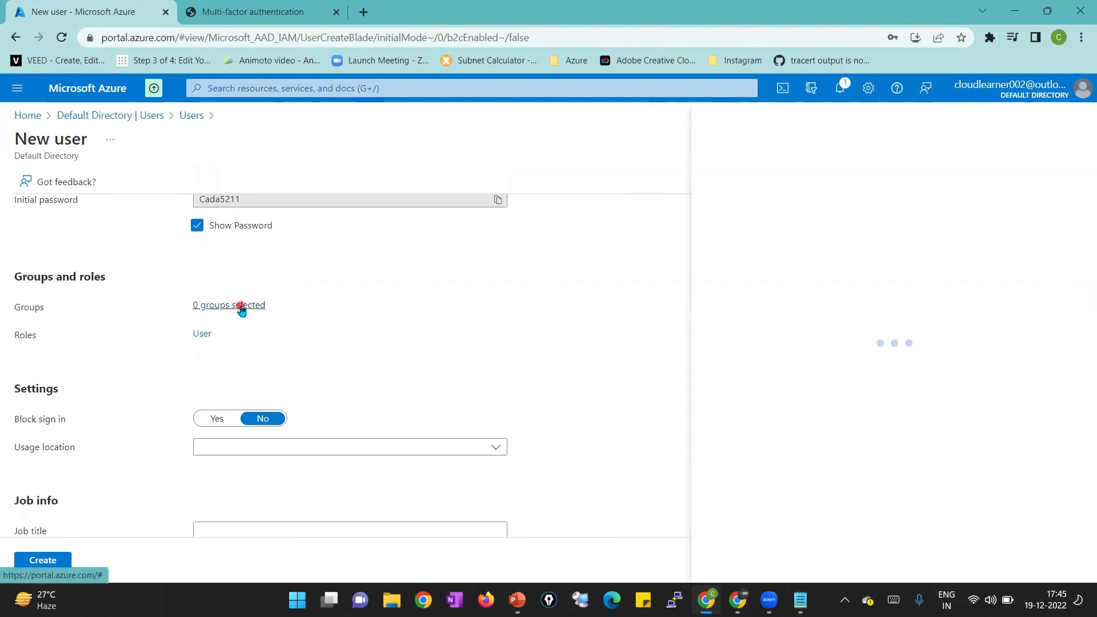
pyautogui.click(798, 216)
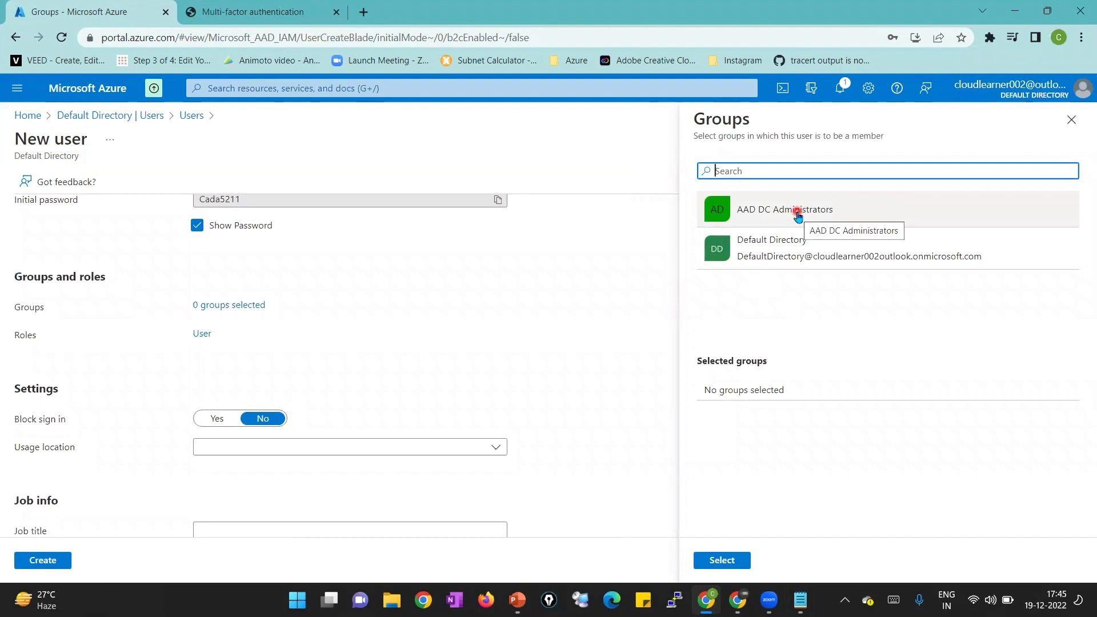
pyautogui.click(798, 216)
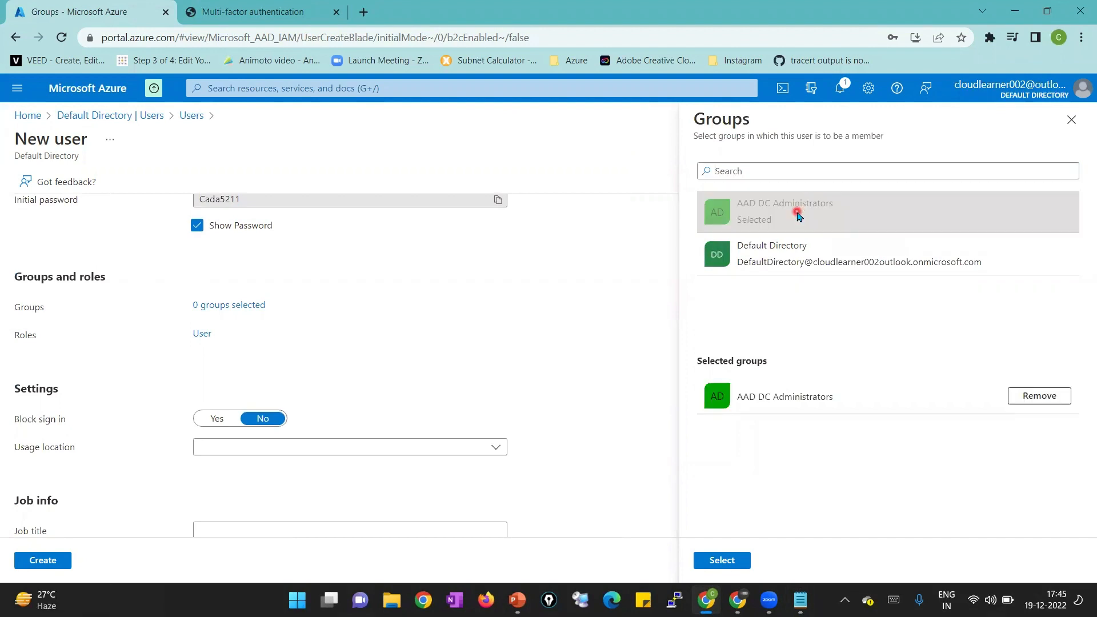
pyautogui.click(722, 560)
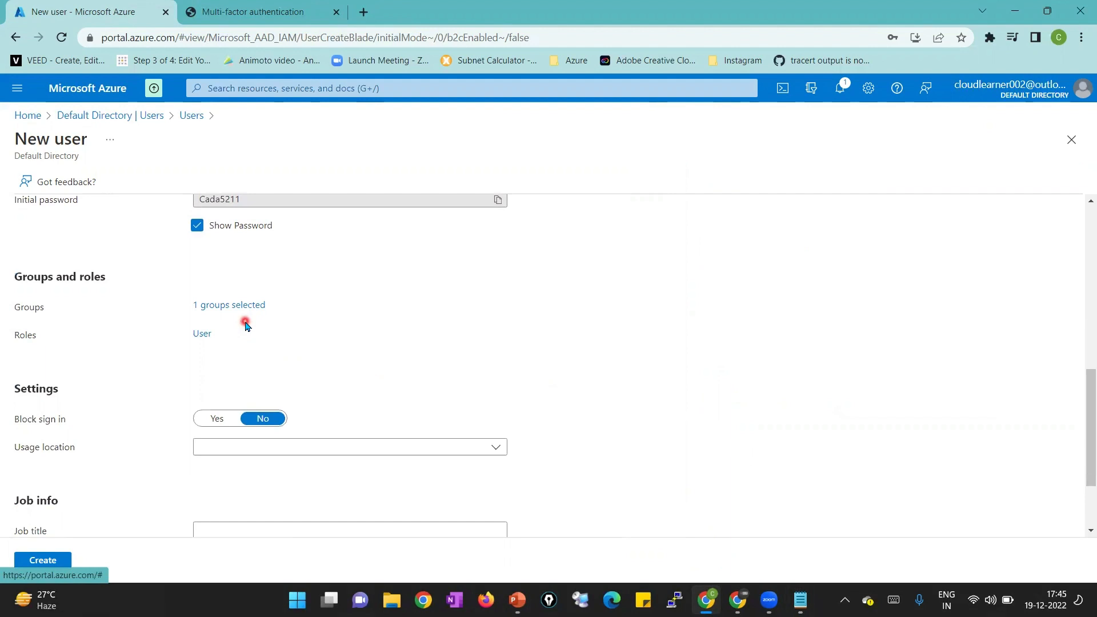
# Assign the Global Administrator directory role to the new user
pyautogui.click(204, 337)
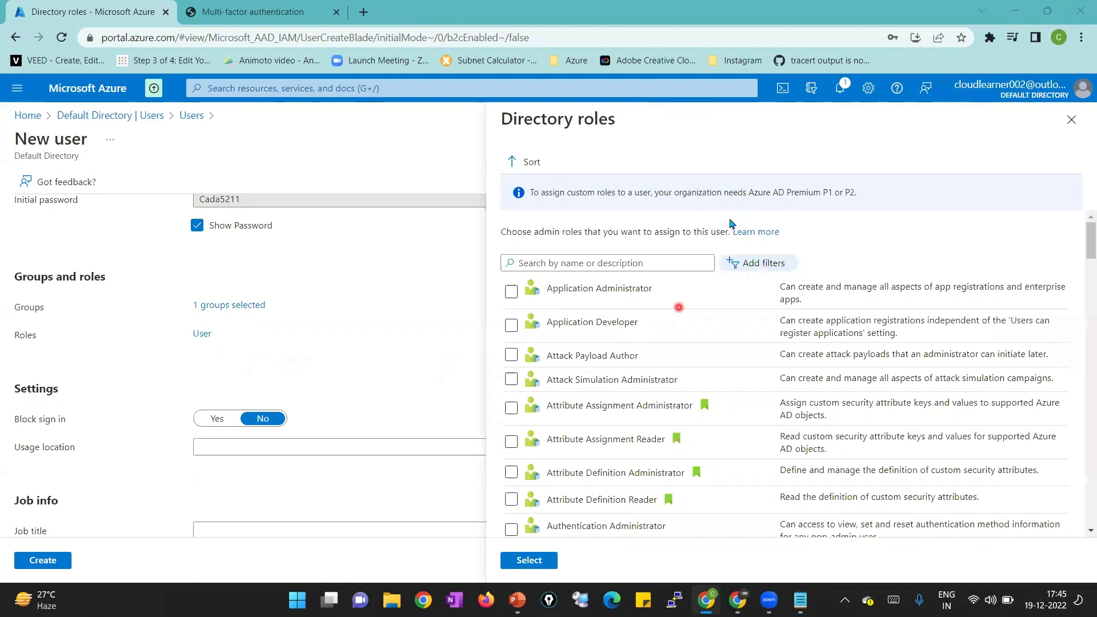
pyautogui.click(650, 263)
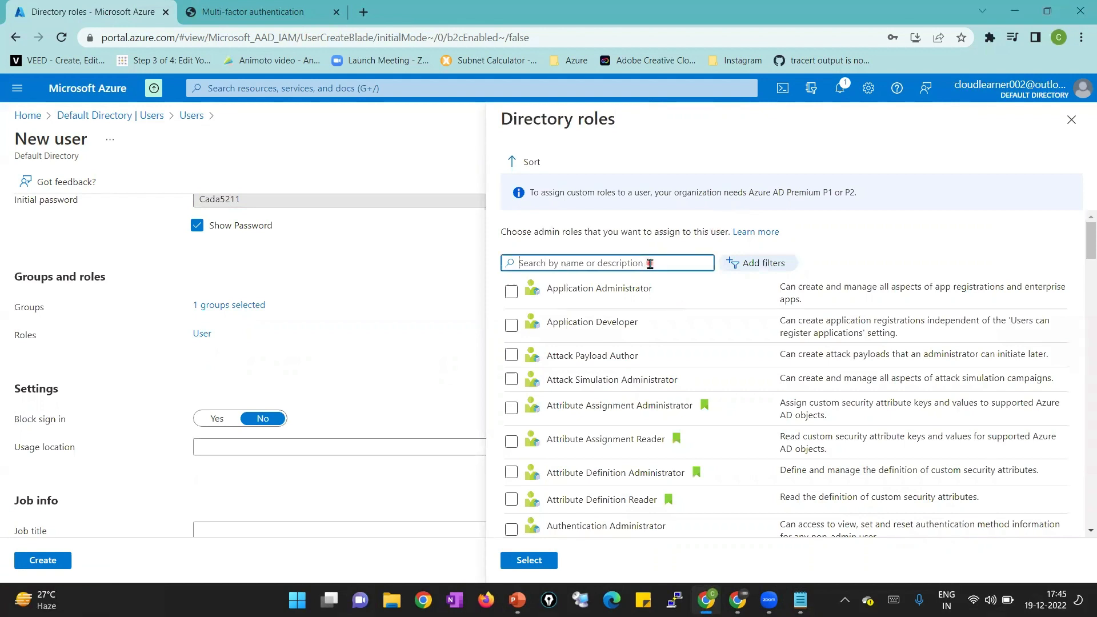
pyautogui.write('global')
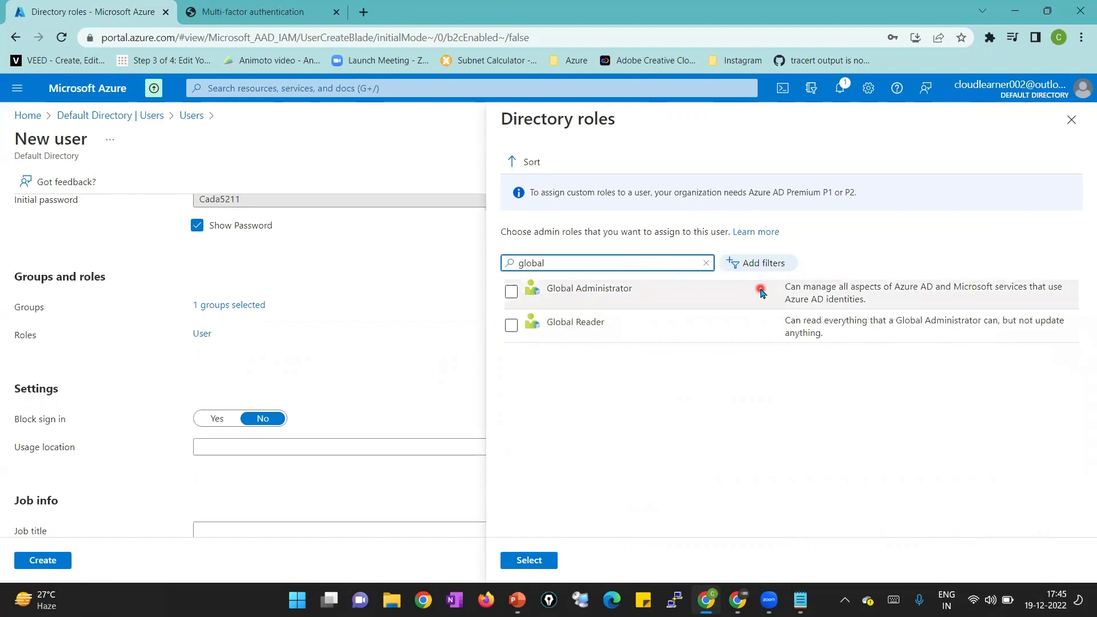
pyautogui.click(511, 291)
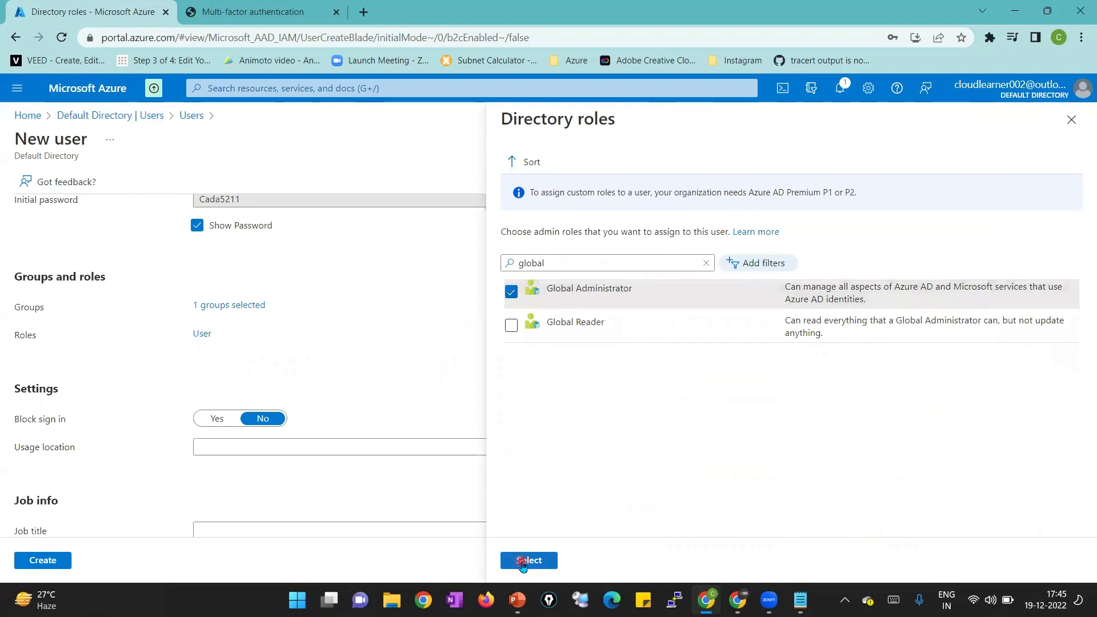
pyautogui.click(523, 562)
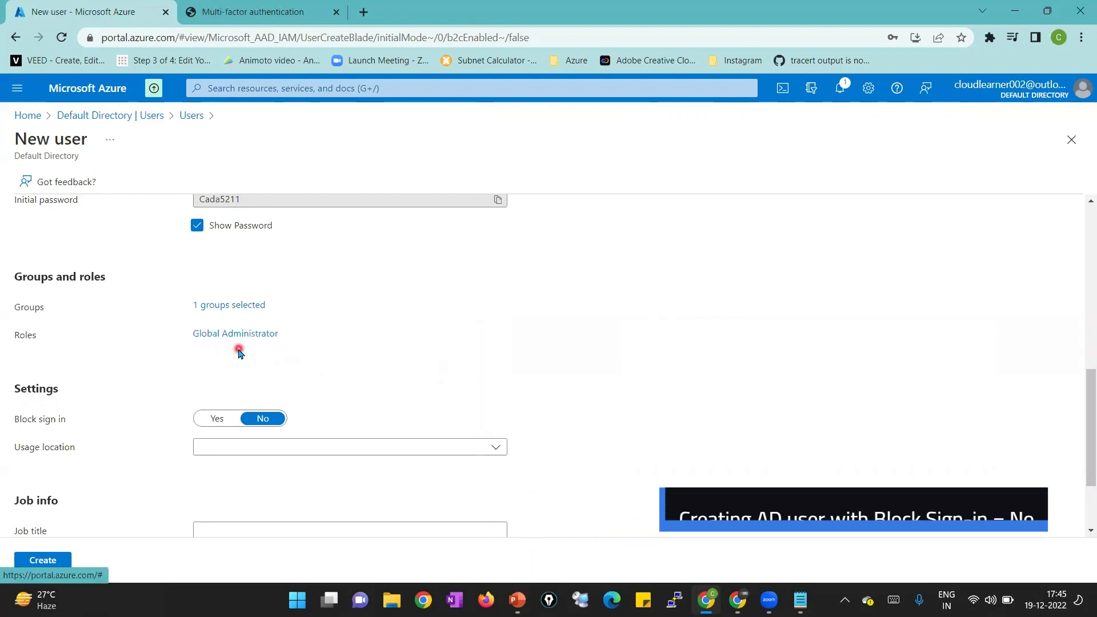
# Leave sign-in allowed and set the usage location to India
pyautogui.click(217, 421)
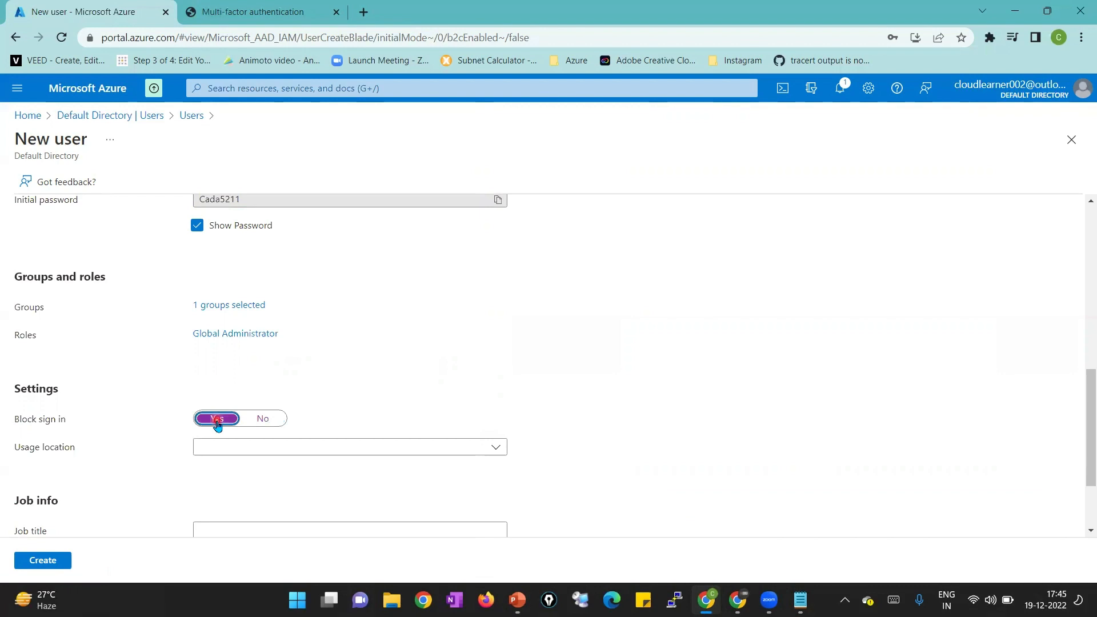
pyautogui.click(253, 421)
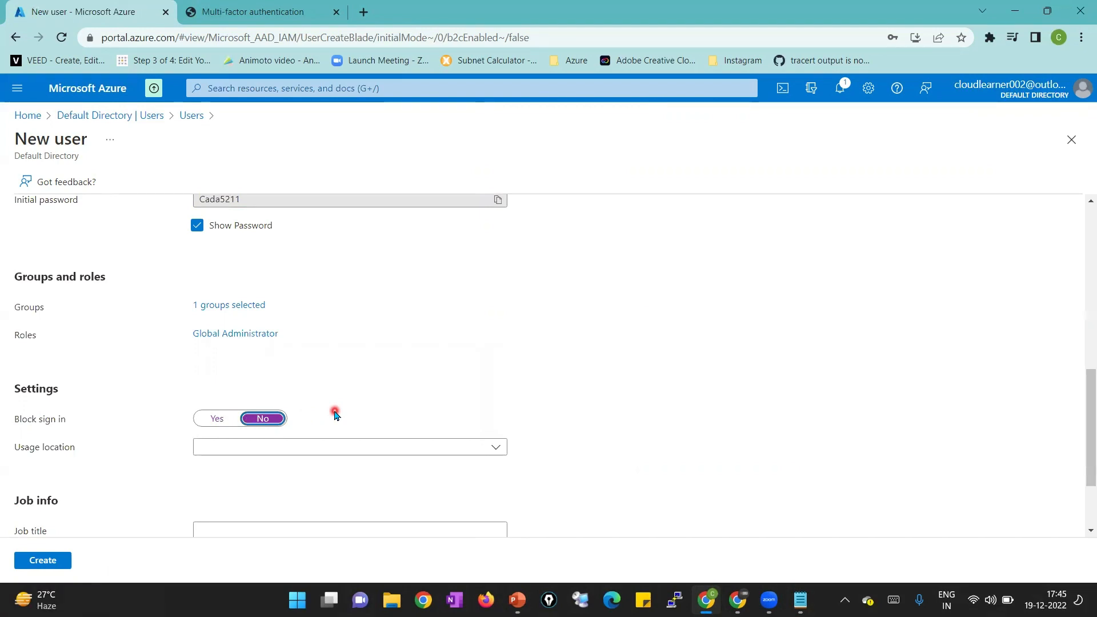
pyautogui.scroll(-2, 335, 411)
pyautogui.click(351, 336)
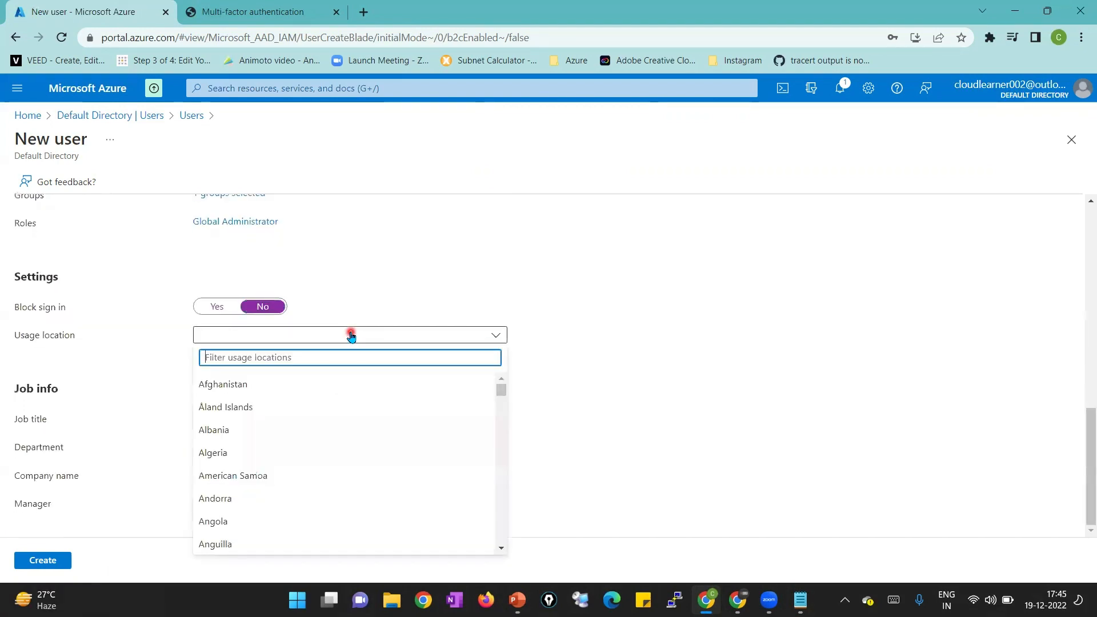
pyautogui.write('india')
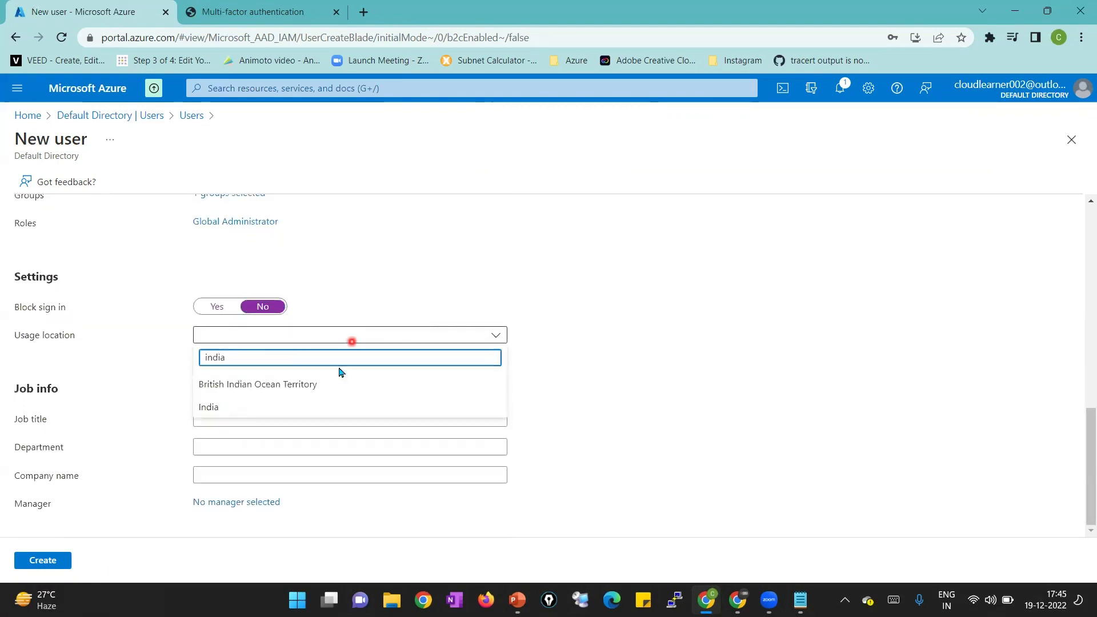
pyautogui.click(315, 407)
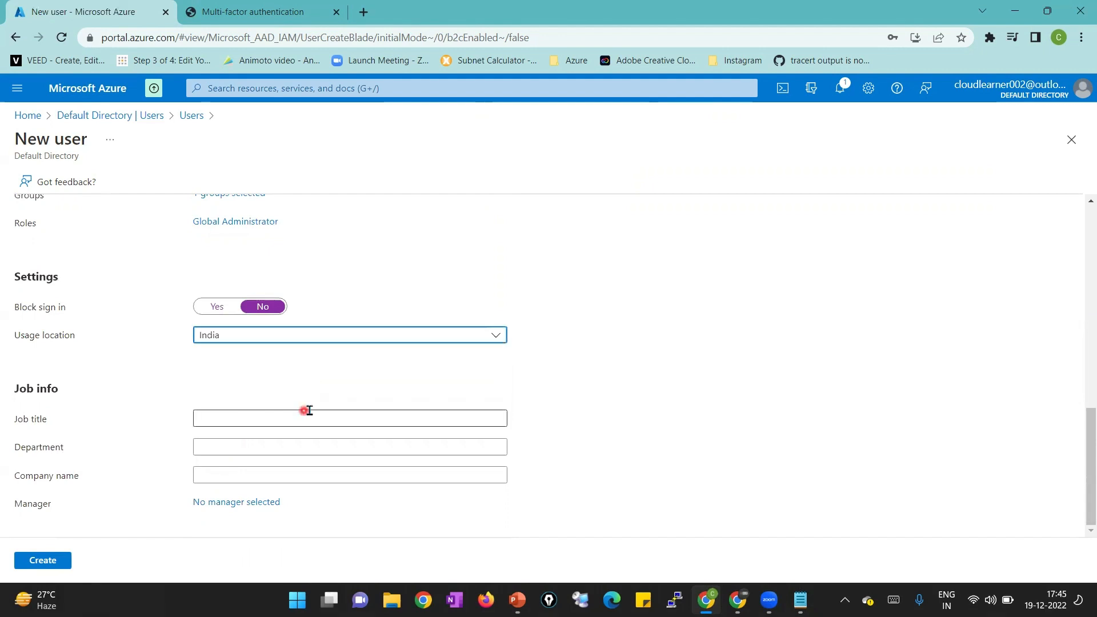
# Enter job title IT Engineer, department IT Department, and company Example Company
pyautogui.click(308, 420)
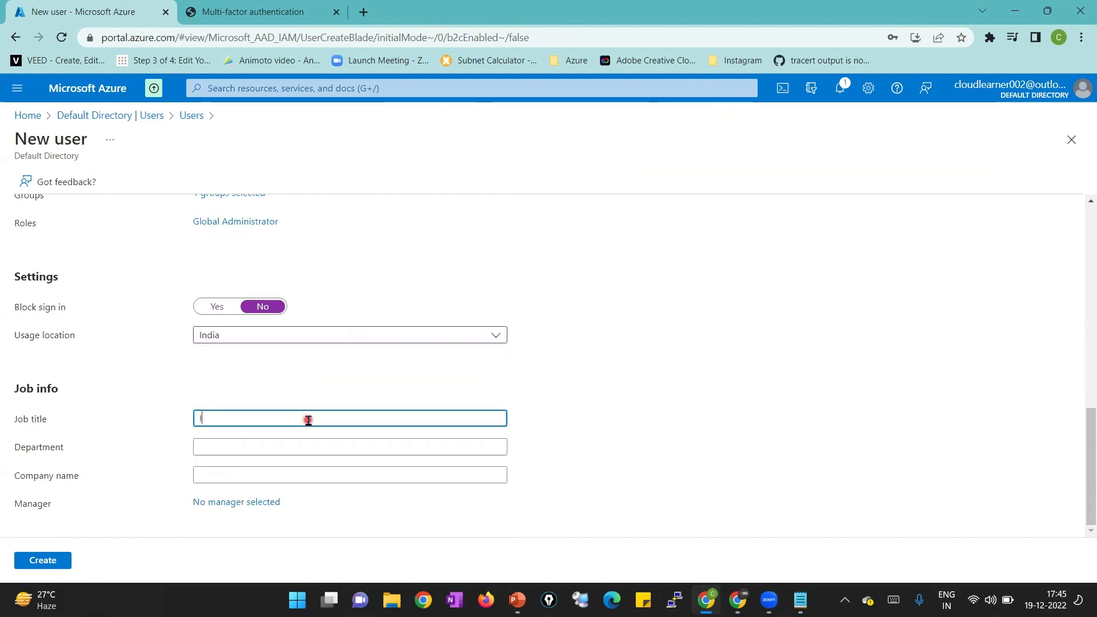
pyautogui.write('IT Engineer')
pyautogui.click(451, 450)
pyautogui.click(451, 450)
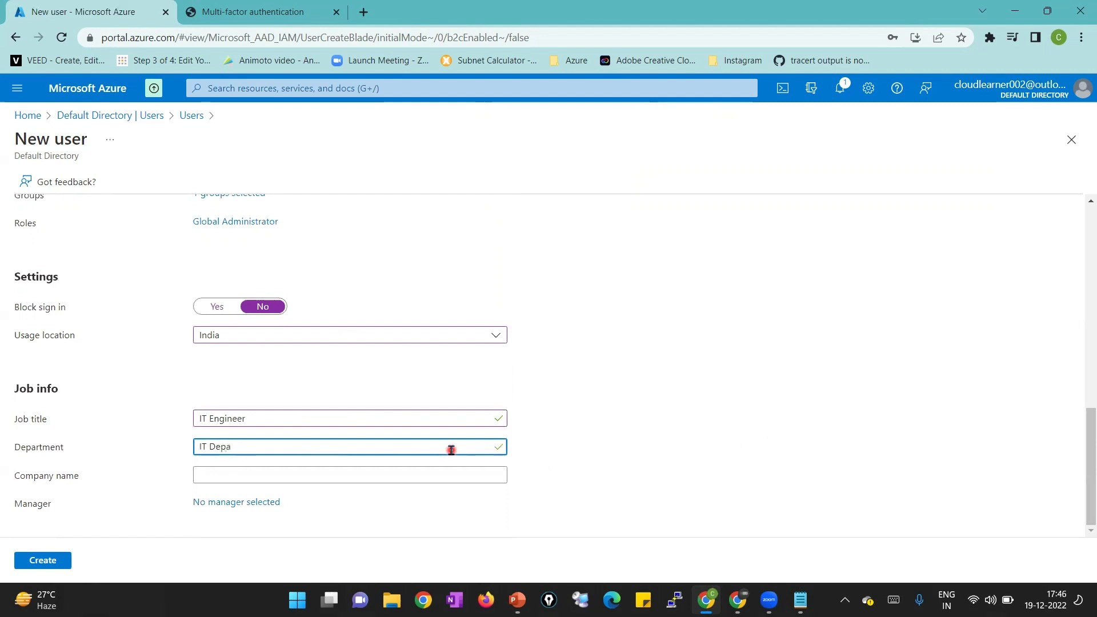
pyautogui.write('IT Department')
pyautogui.click(444, 476)
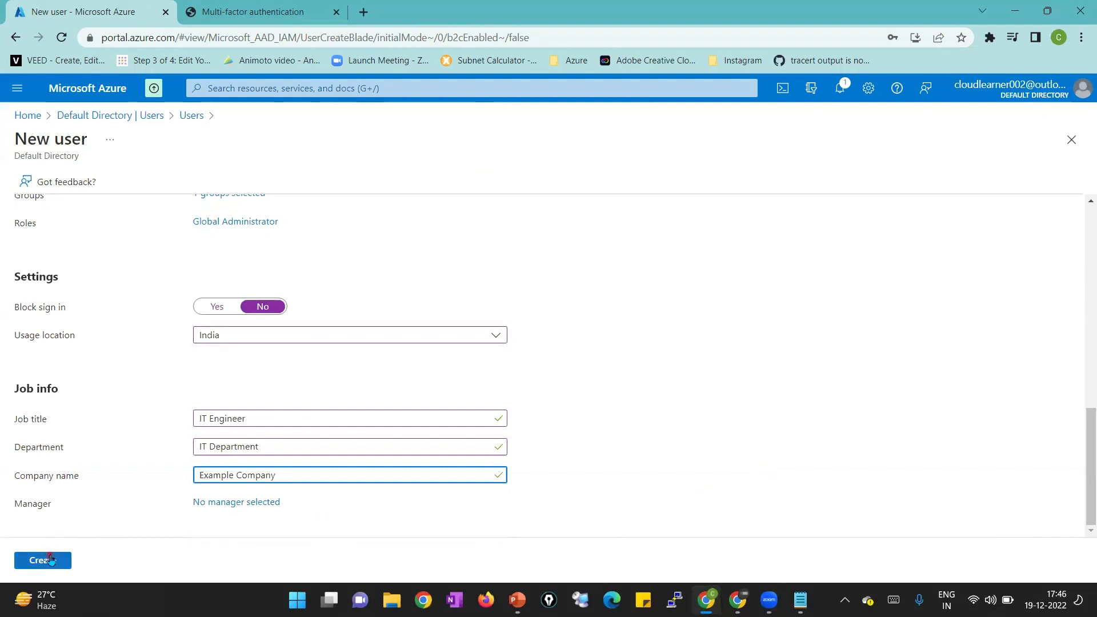
# Create TestUser1, dismiss the notifications, and refresh the Users list to show 2 users
pyautogui.click(50, 558)
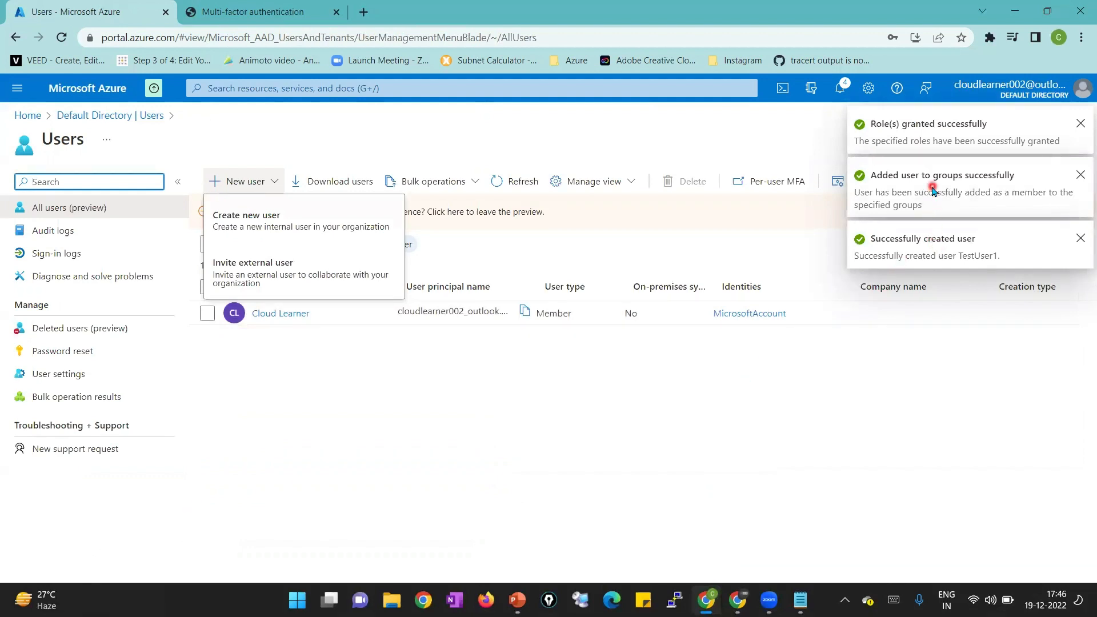
pyautogui.click(792, 392)
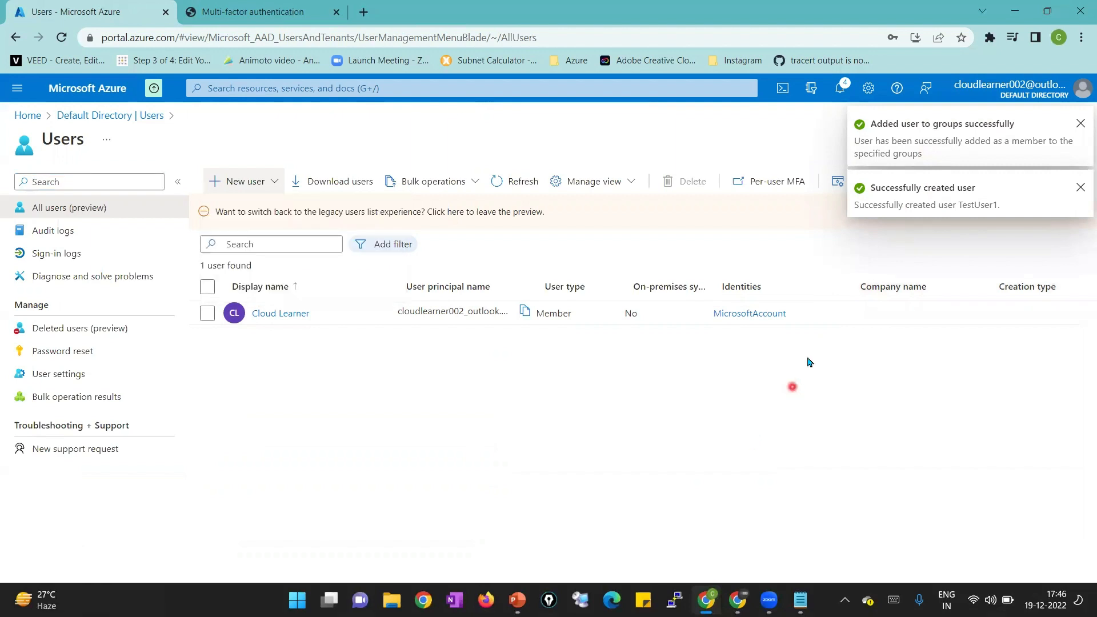
pyautogui.click(1079, 187)
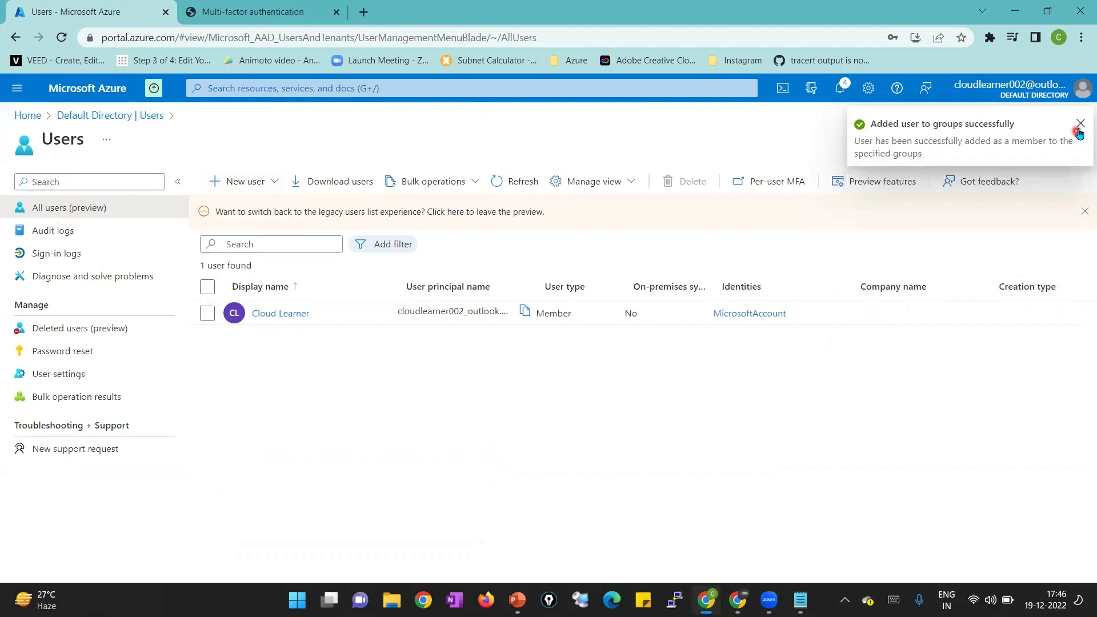
pyautogui.click(1079, 125)
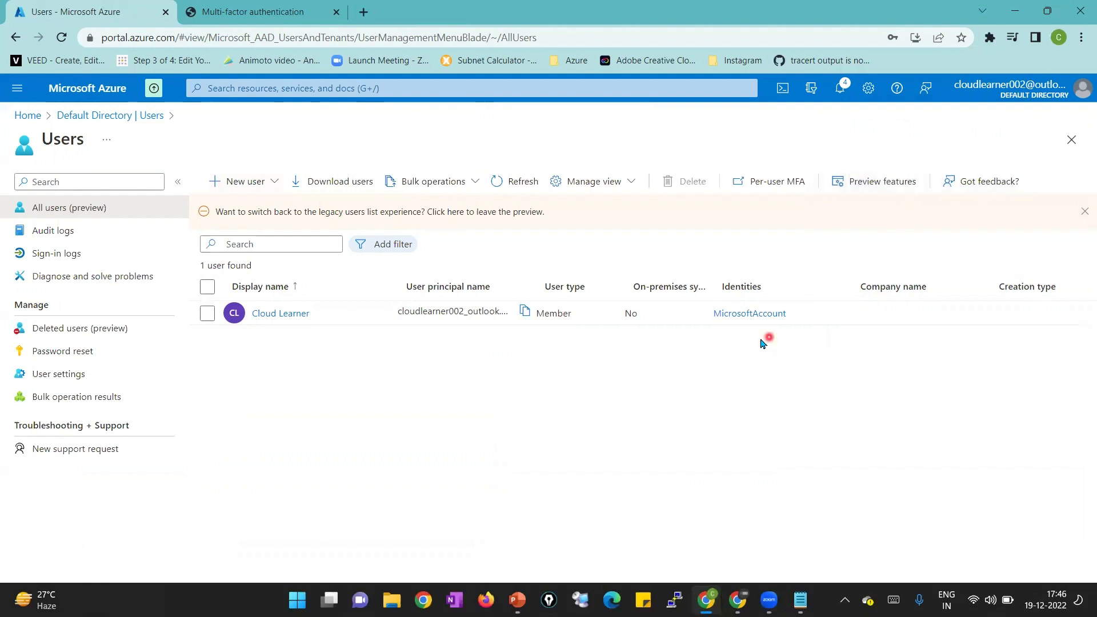
pyautogui.click(504, 184)
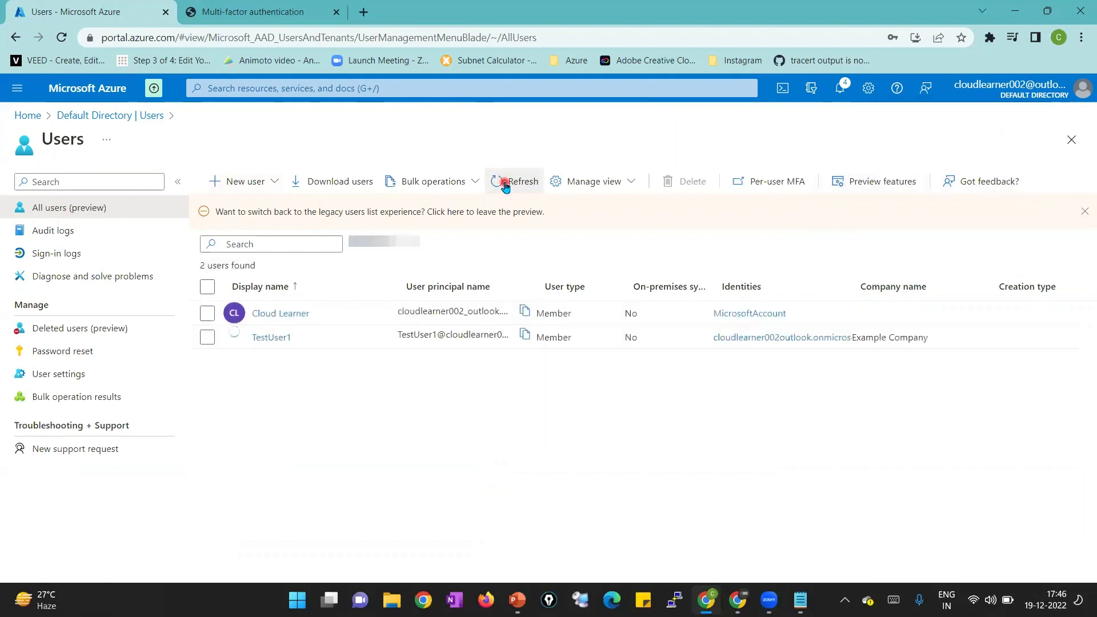
pyautogui.click(503, 183)
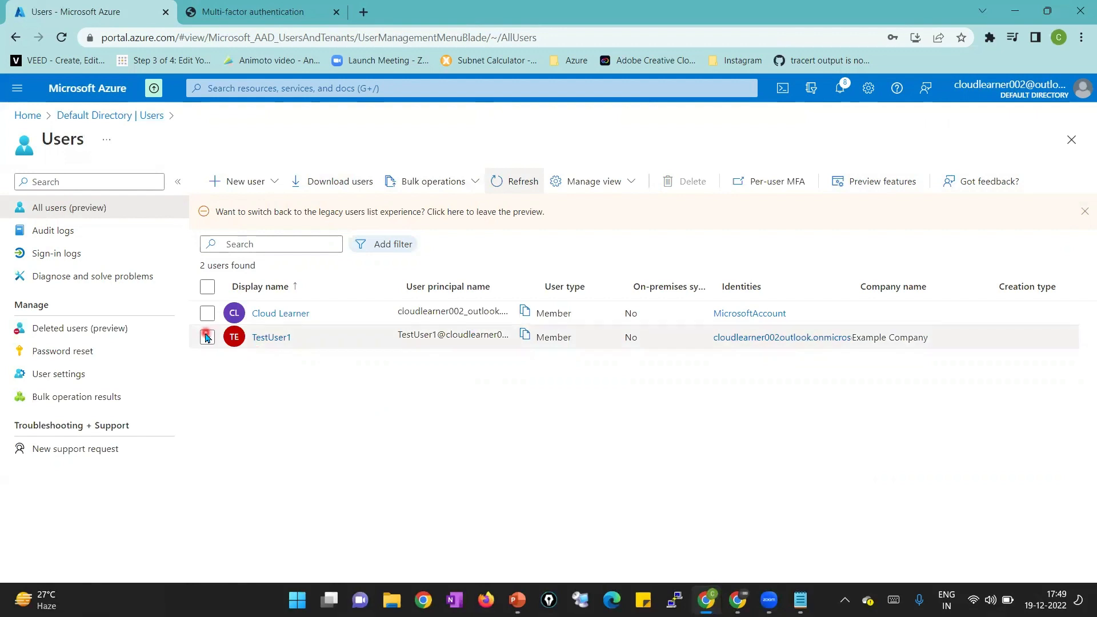
# Start a new user TestUser2 and paste its sign-in name into the Notepad note
pyautogui.click(251, 181)
pyautogui.click(252, 211)
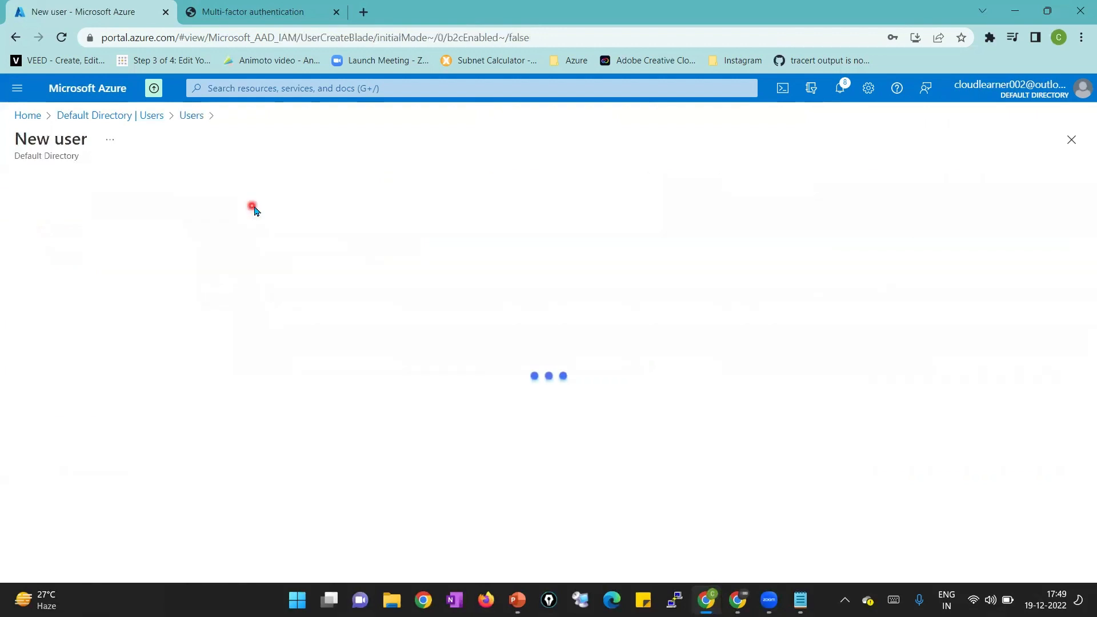
pyautogui.moveTo(1082, 227); pyautogui.dragTo(1082, 314)
pyautogui.click(255, 252)
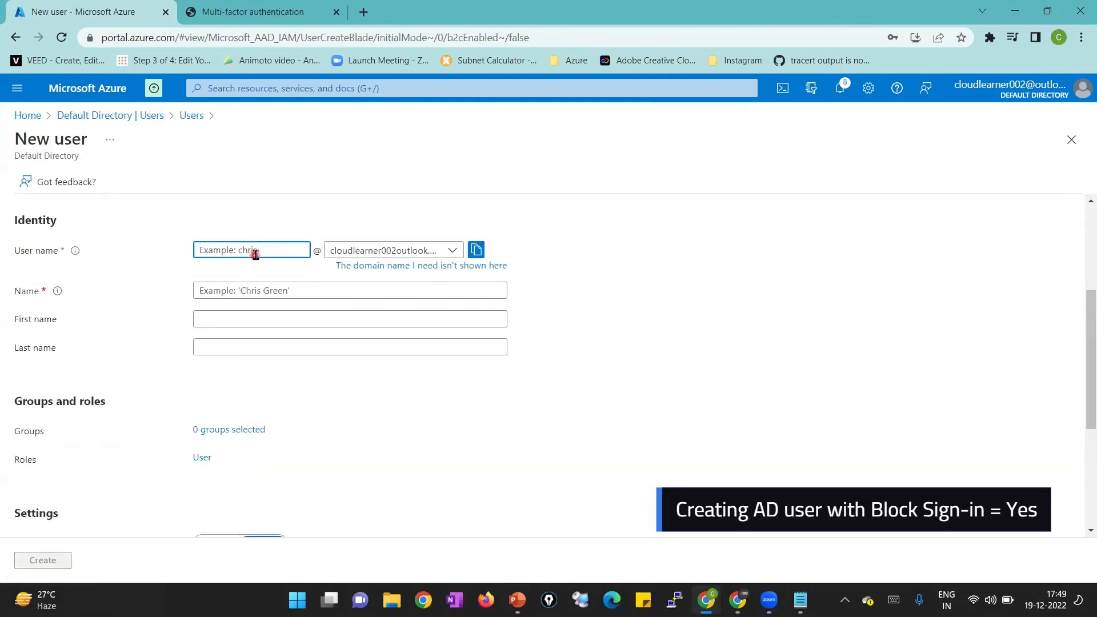
pyautogui.write('TestUs')
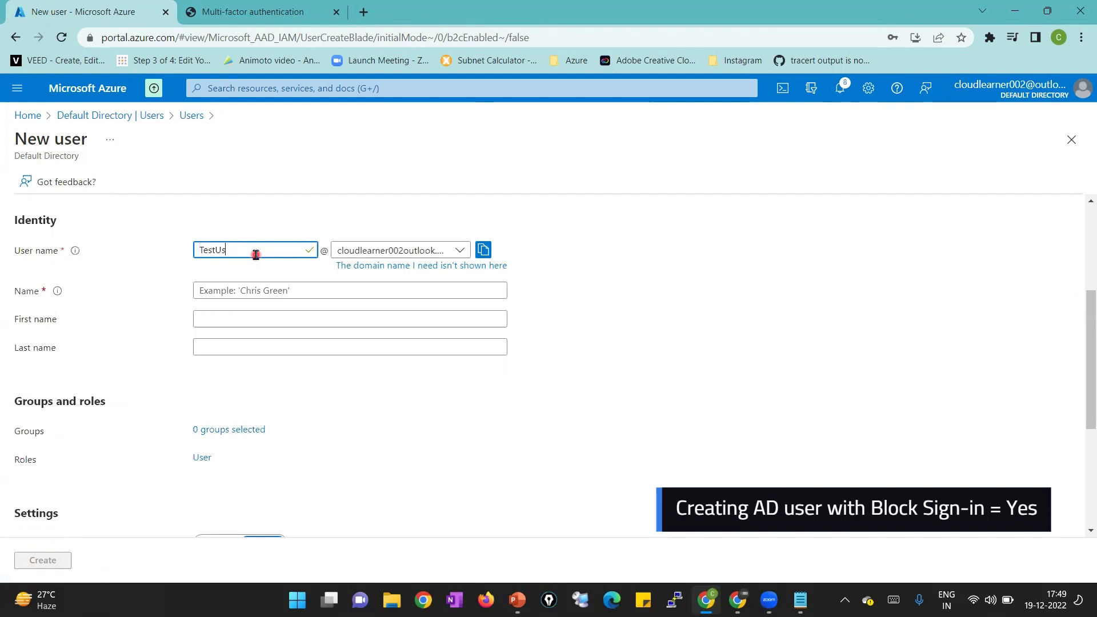
pyautogui.write('er2')
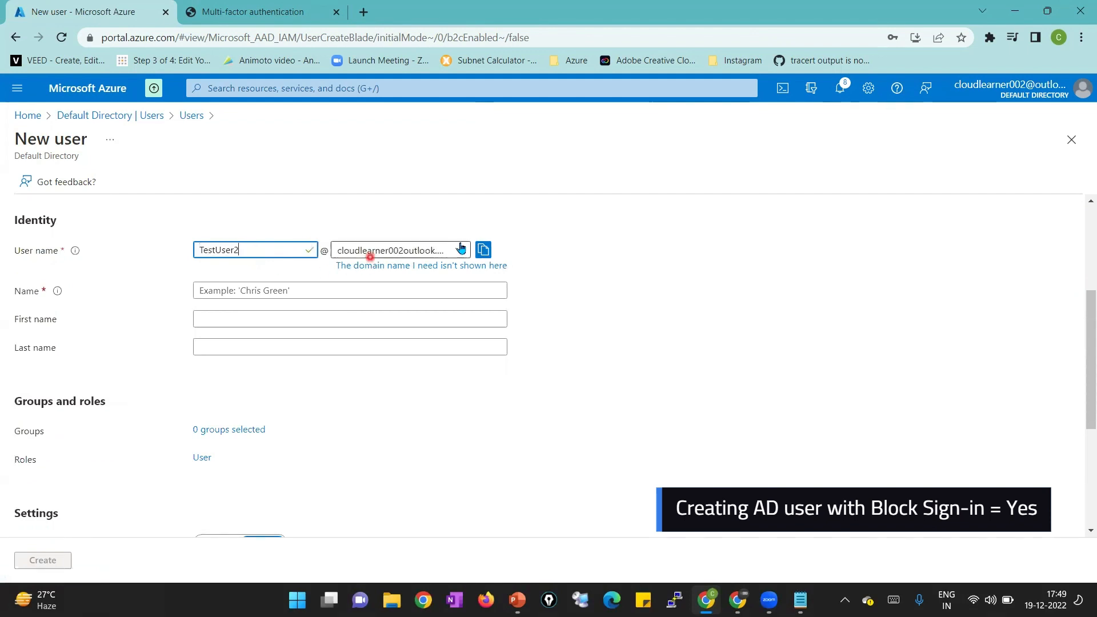
pyautogui.click(482, 250)
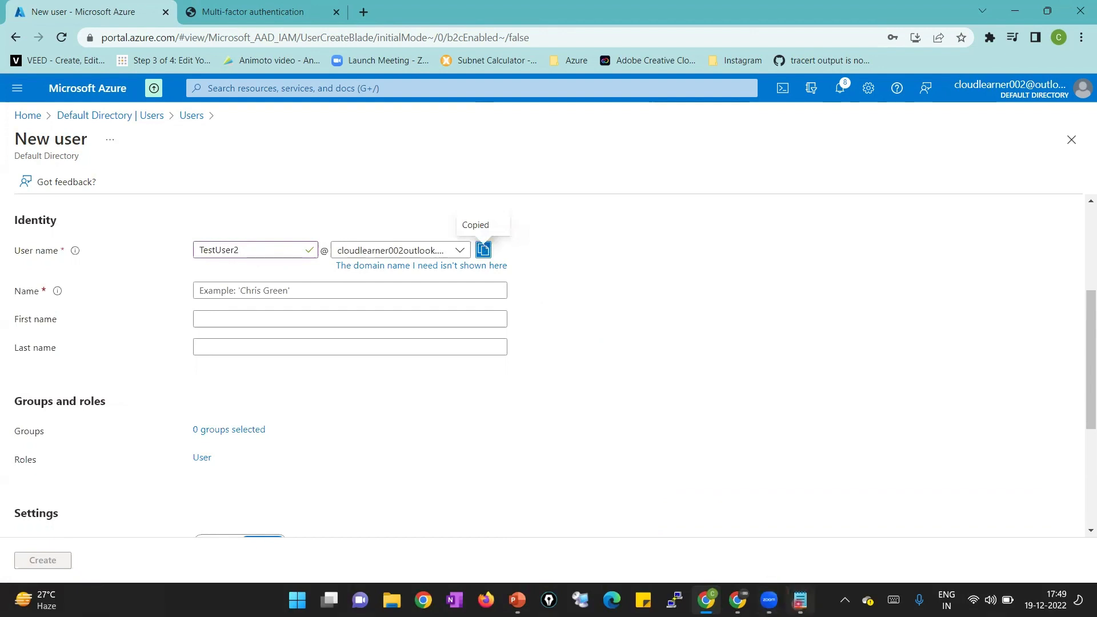
pyautogui.click(800, 600)
pyautogui.hotkey('ctrl', 'v')
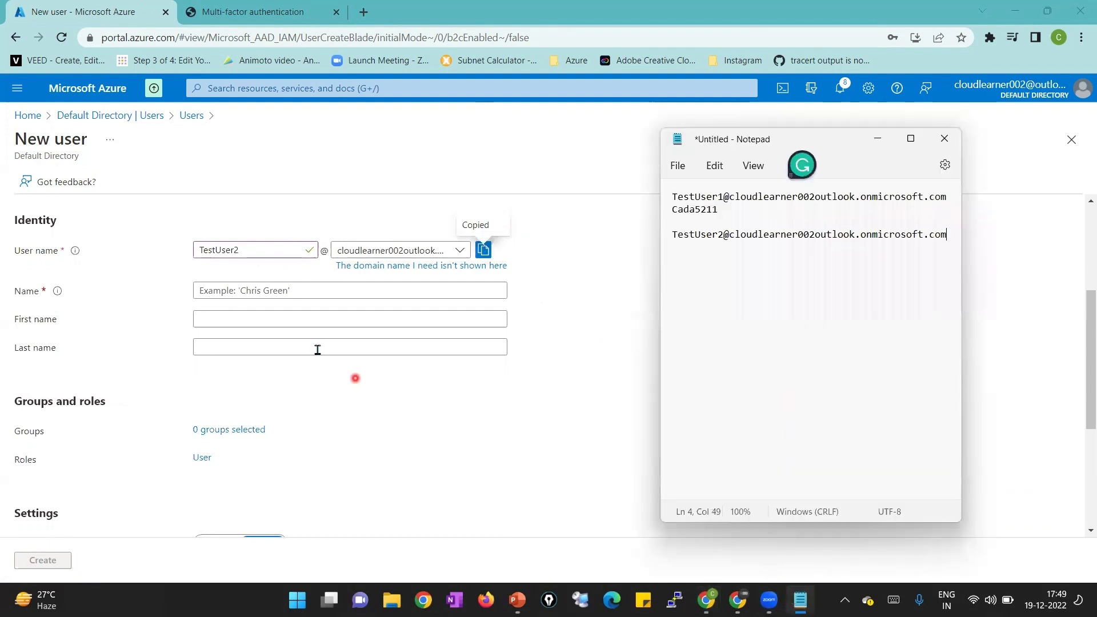
# Fill in name TestUser2, first name Test, and last name User2
pyautogui.click(285, 294)
pyautogui.write('Test')
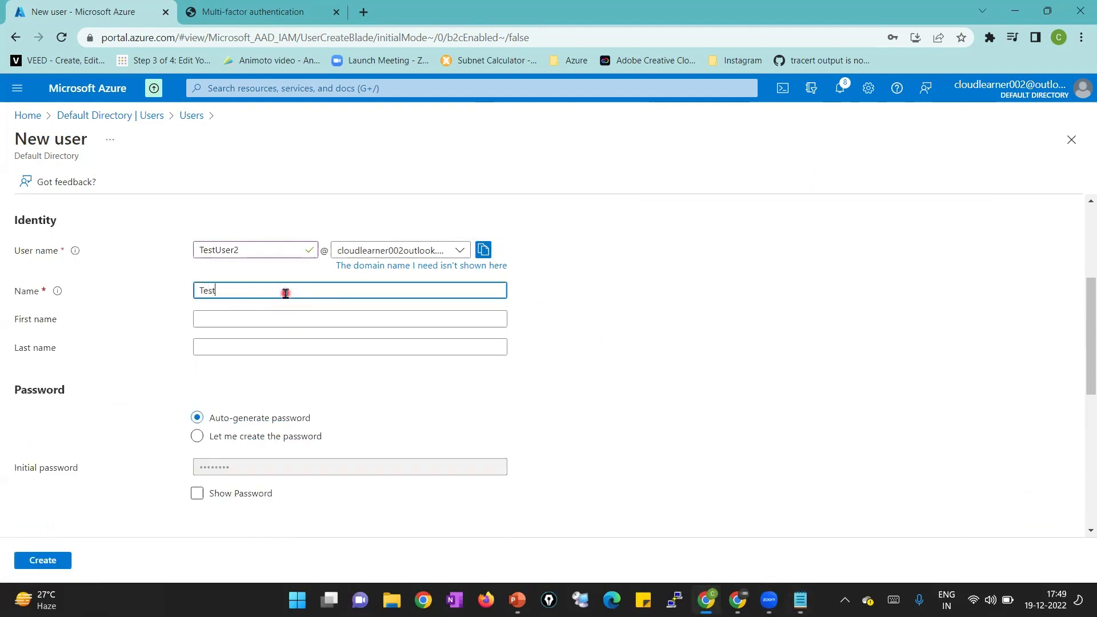
pyautogui.write('User2')
pyautogui.click(267, 315)
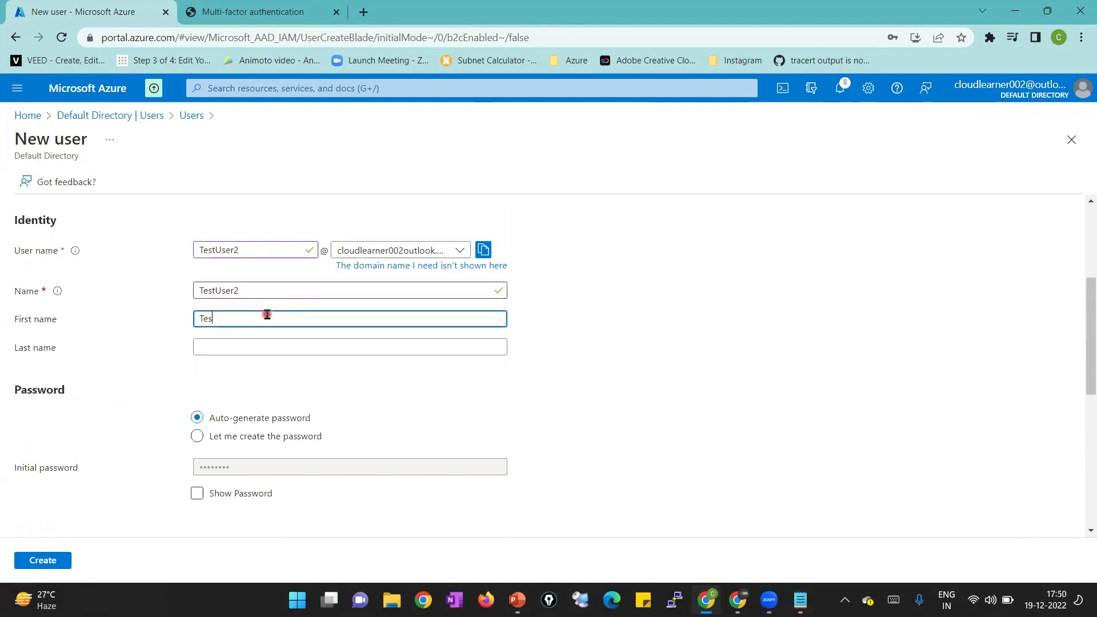
pyautogui.press('Tab')
pyautogui.write('User')
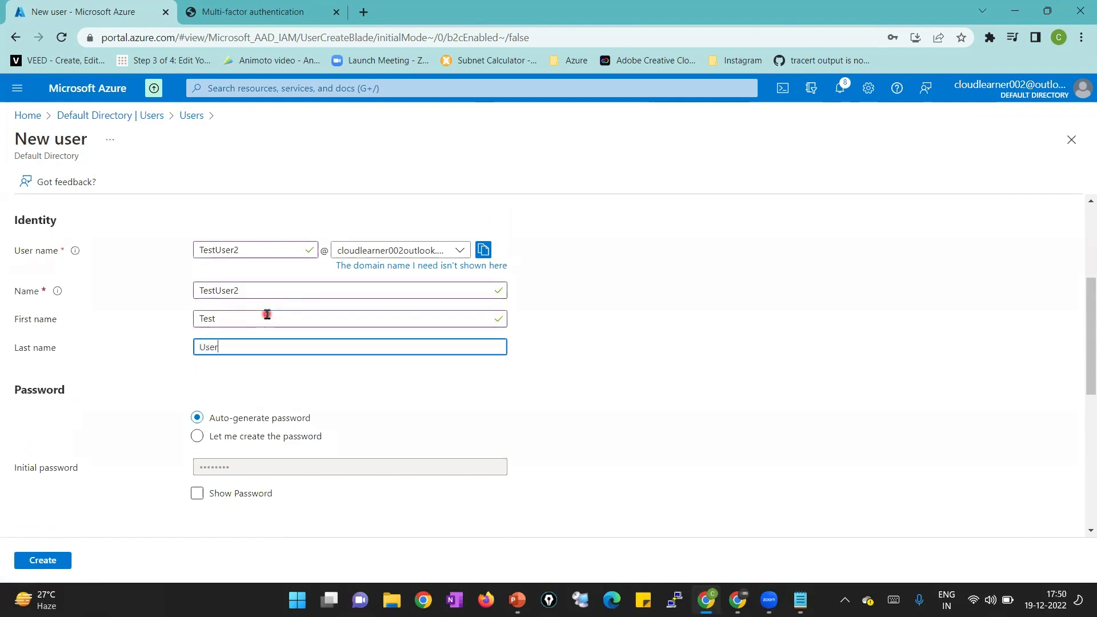
# Copy TestUser2's auto-generated password onto a new line in Notepad
pyautogui.click(199, 493)
pyautogui.click(498, 467)
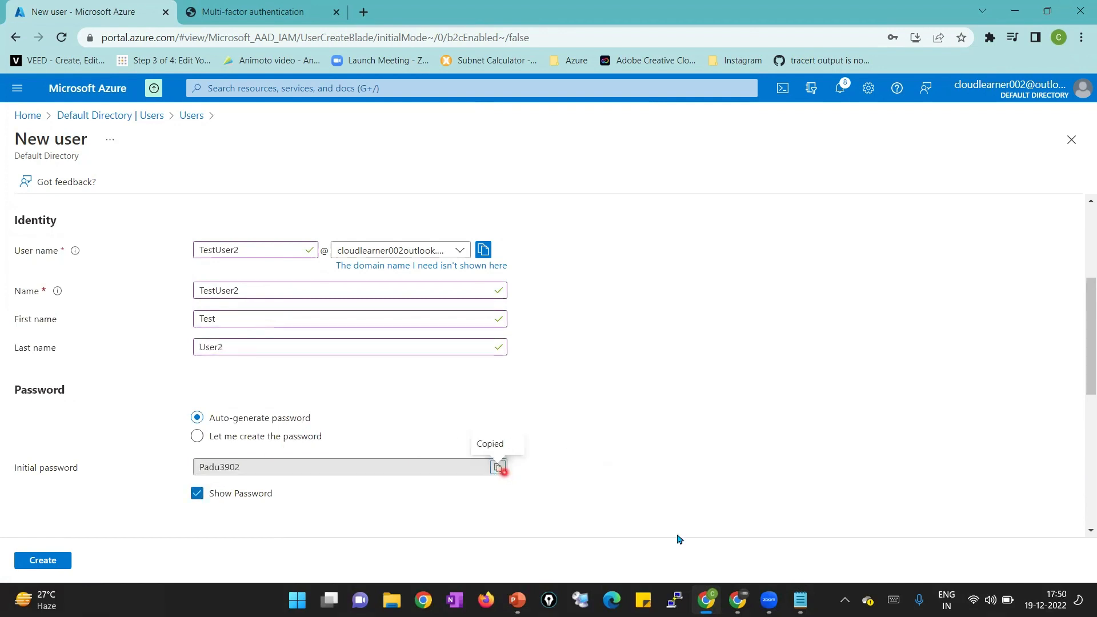
pyautogui.click(801, 600)
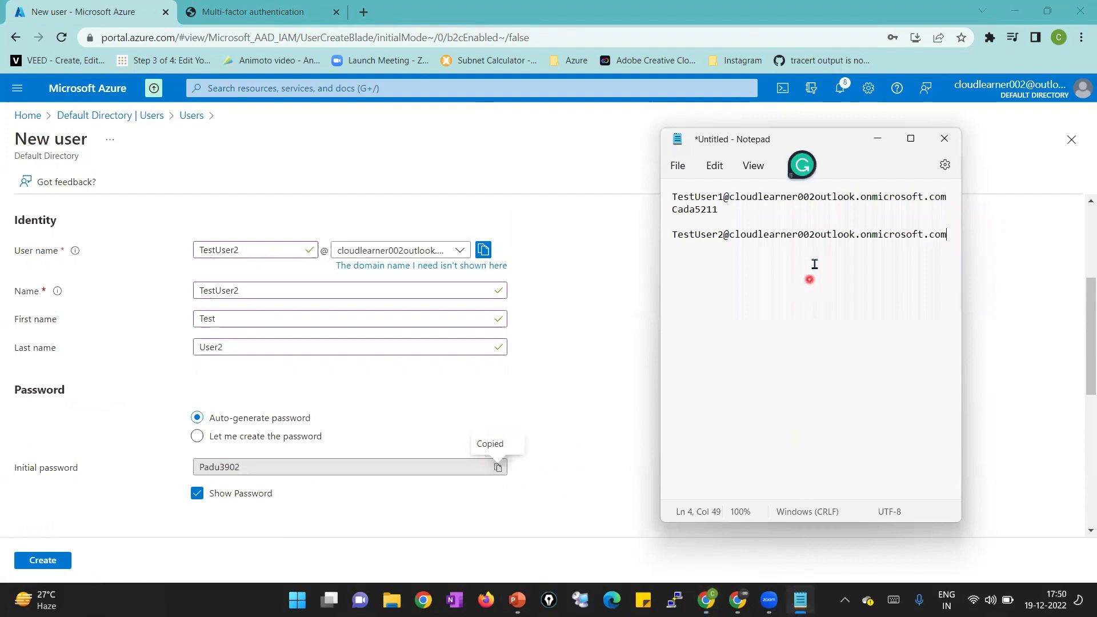
pyautogui.press('End')
pyautogui.press('Return')
pyautogui.hotkey('ctrl', 'v')
pyautogui.hotkey('alt', 'Tab')
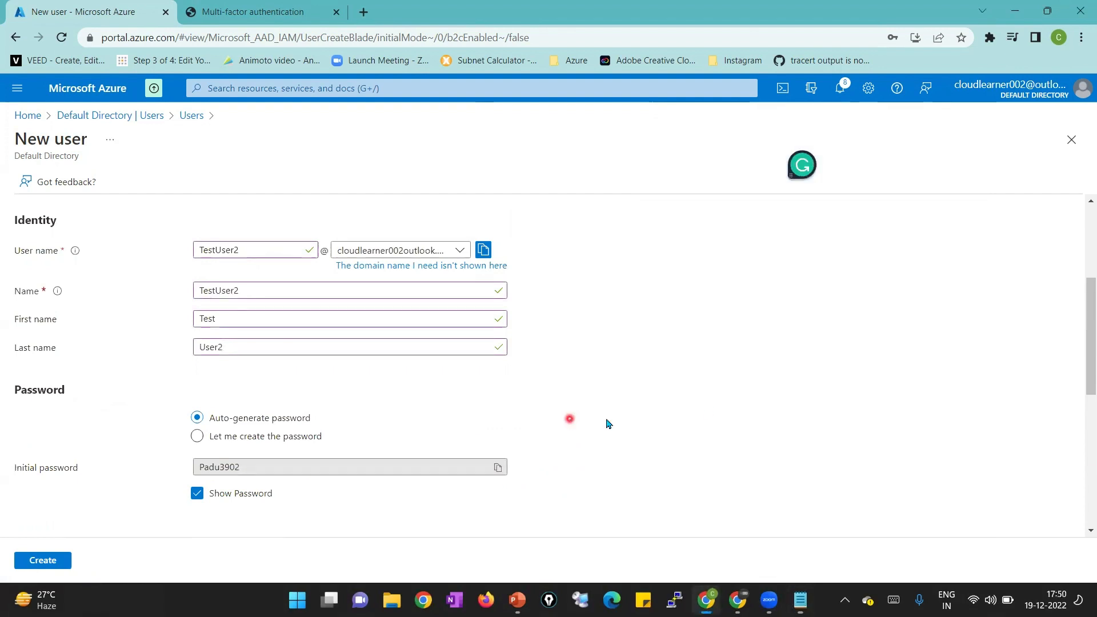
pyautogui.moveTo(1081, 308); pyautogui.dragTo(1080, 411)
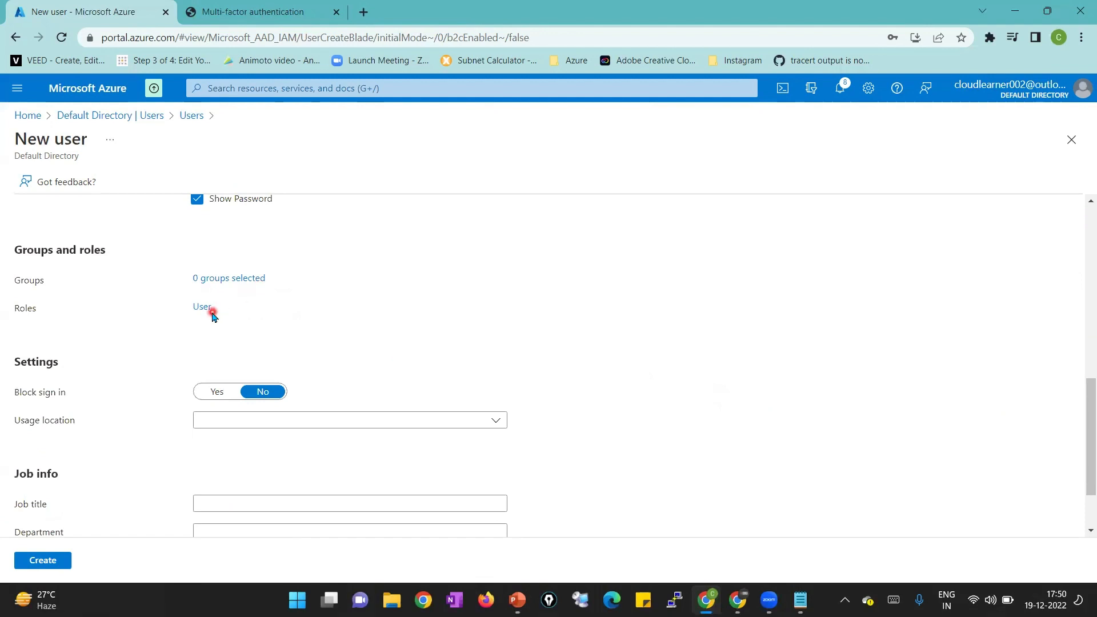
# Block sign-in for TestUser2 and set the usage location to India
pyautogui.click(220, 394)
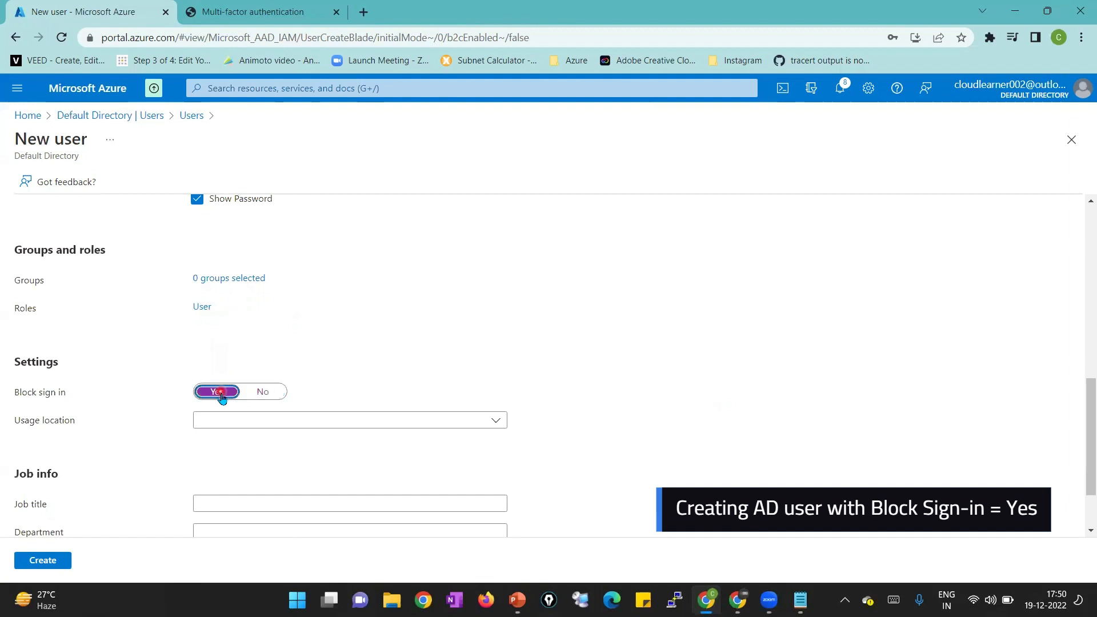
pyautogui.moveTo(1089, 408); pyautogui.dragTo(1084, 441)
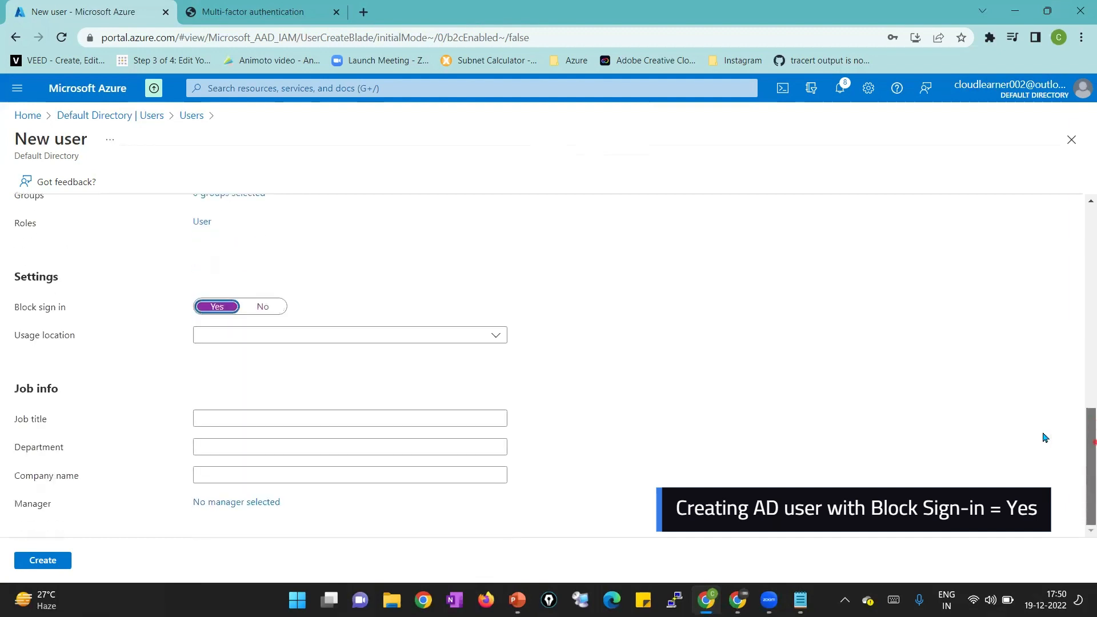
pyautogui.click(392, 341)
pyautogui.write('indi')
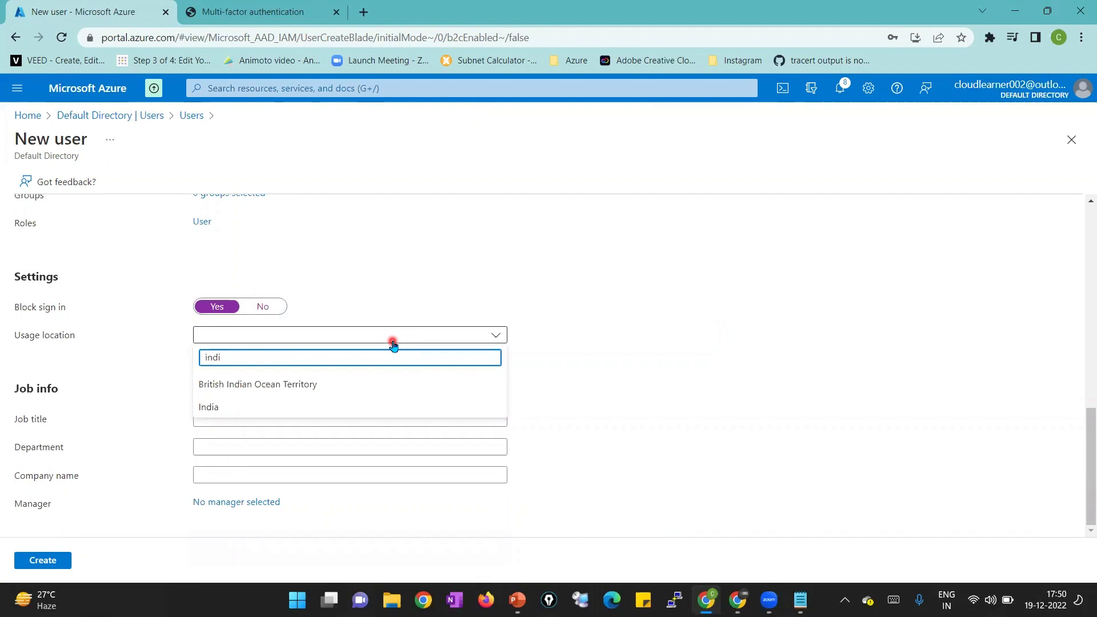
pyautogui.click(299, 406)
# Enter job title BPO User, department BPO Team, company Example Company, and review the Roles list
pyautogui.click(292, 417)
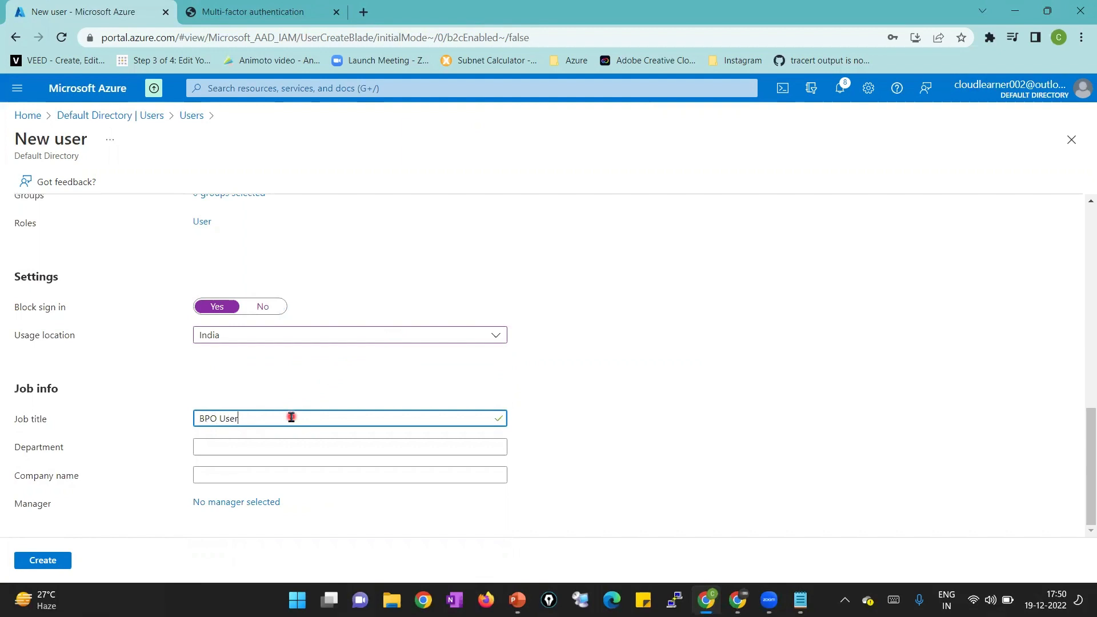
pyautogui.press('Tab')
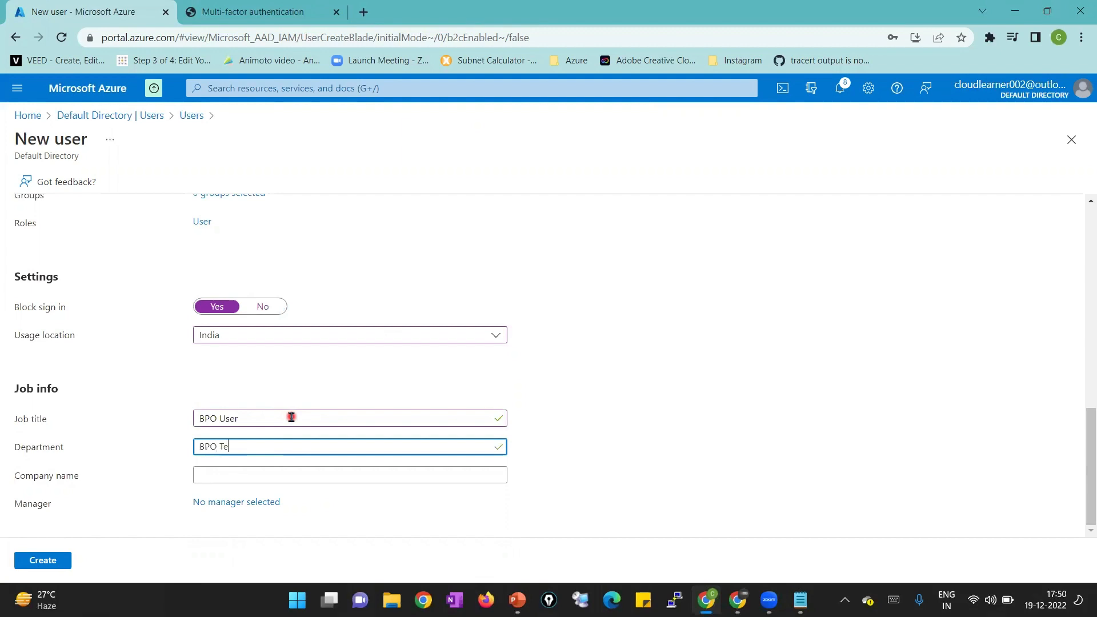
pyautogui.press('Tab')
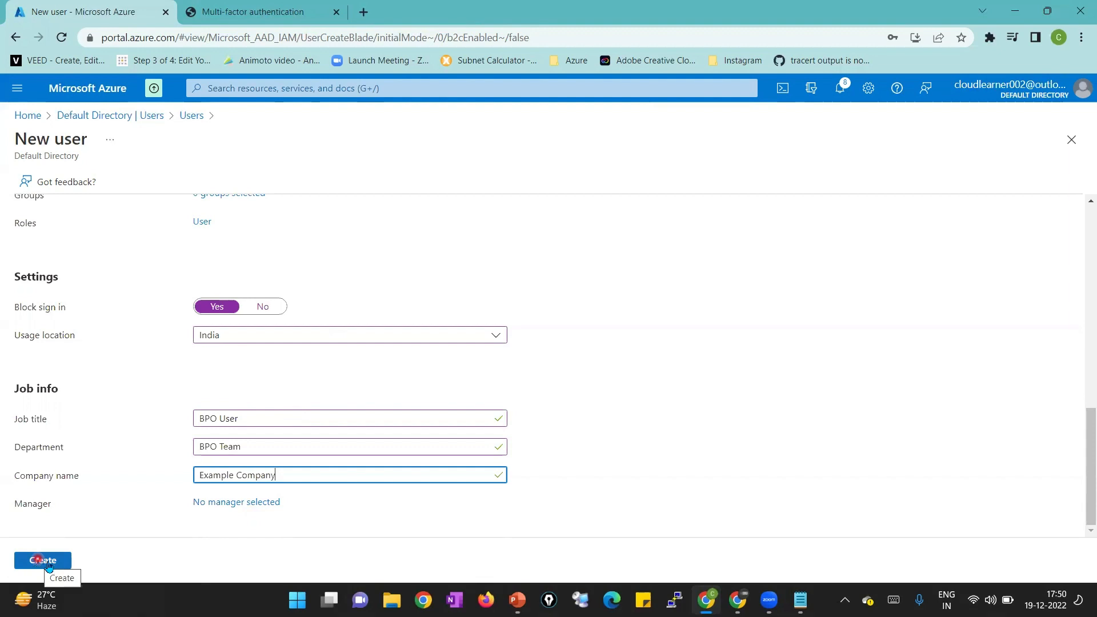
pyautogui.click(203, 223)
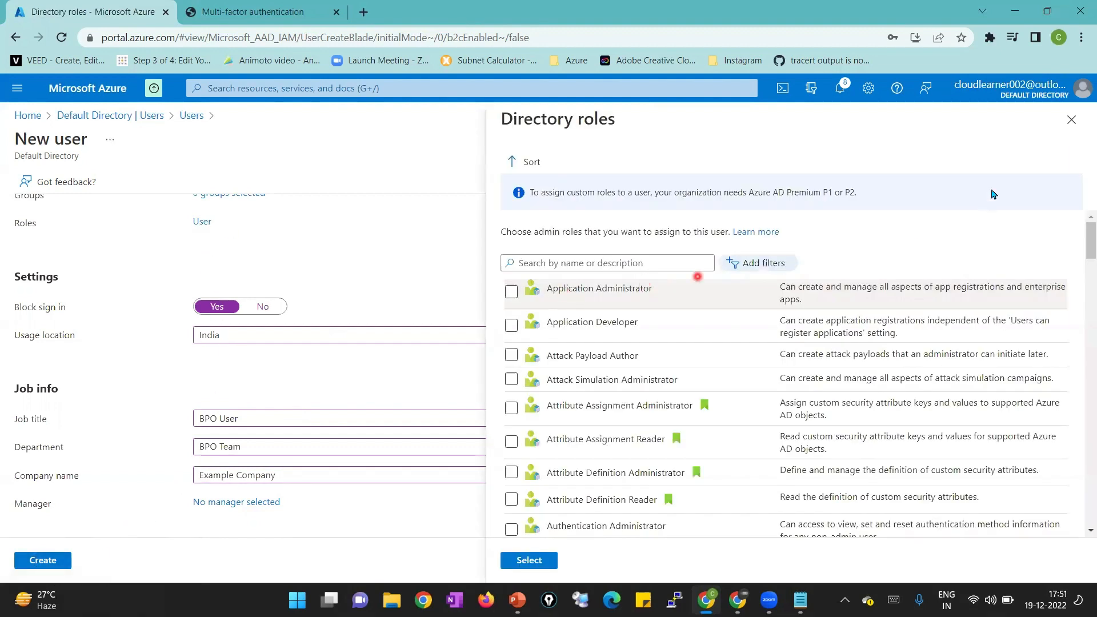
pyautogui.click(1071, 119)
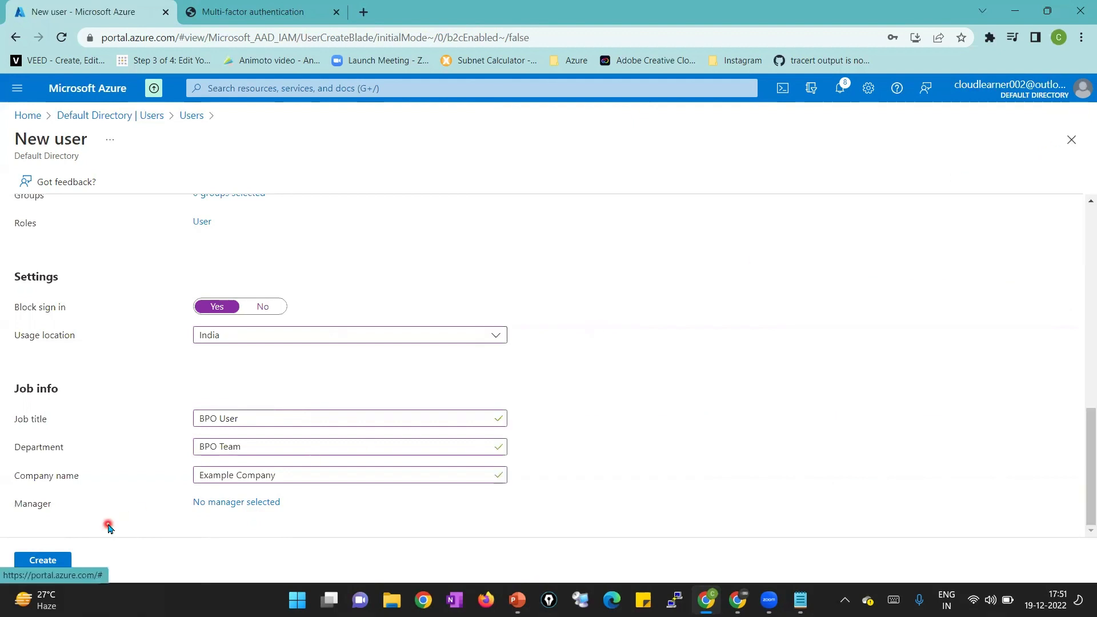
# Create TestUser2 and refresh the Users list so it shows three users
pyautogui.click(48, 562)
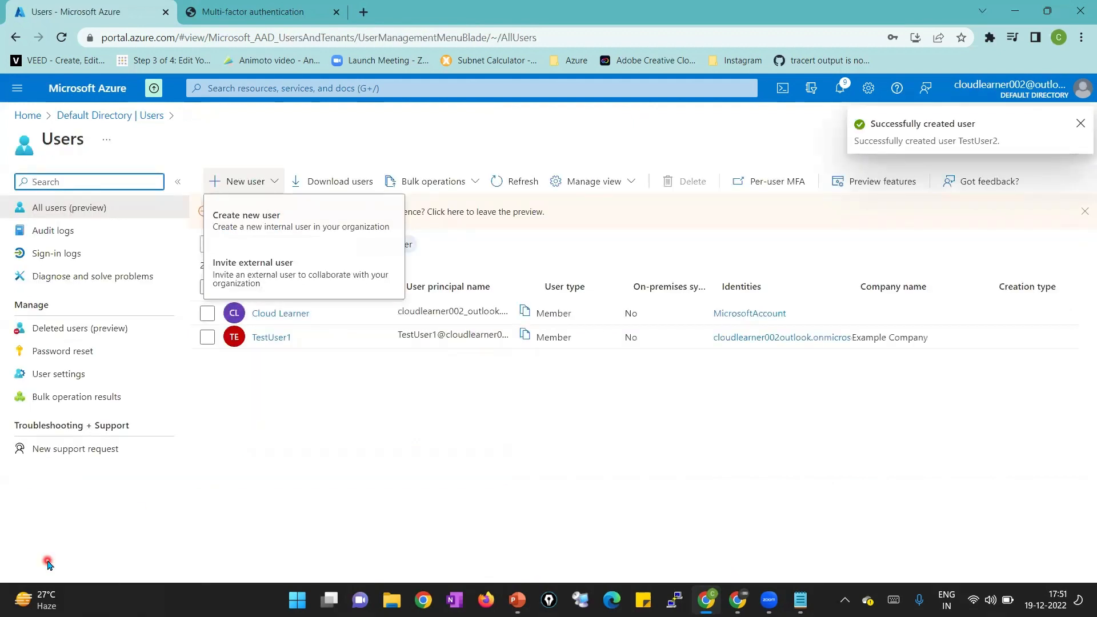
pyautogui.click(331, 490)
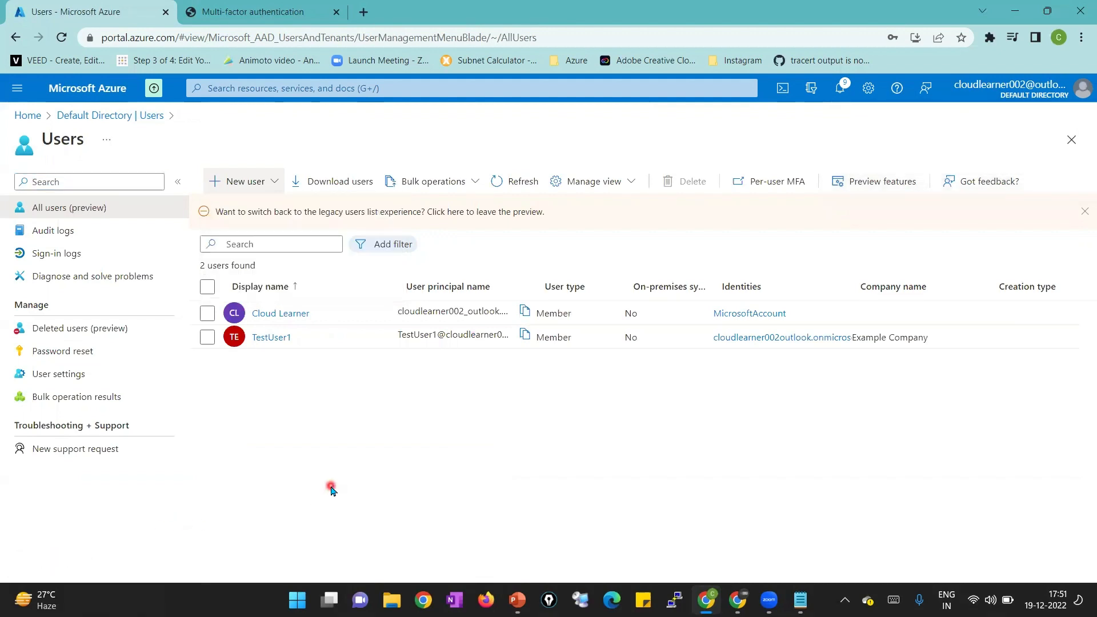
pyautogui.click(510, 177)
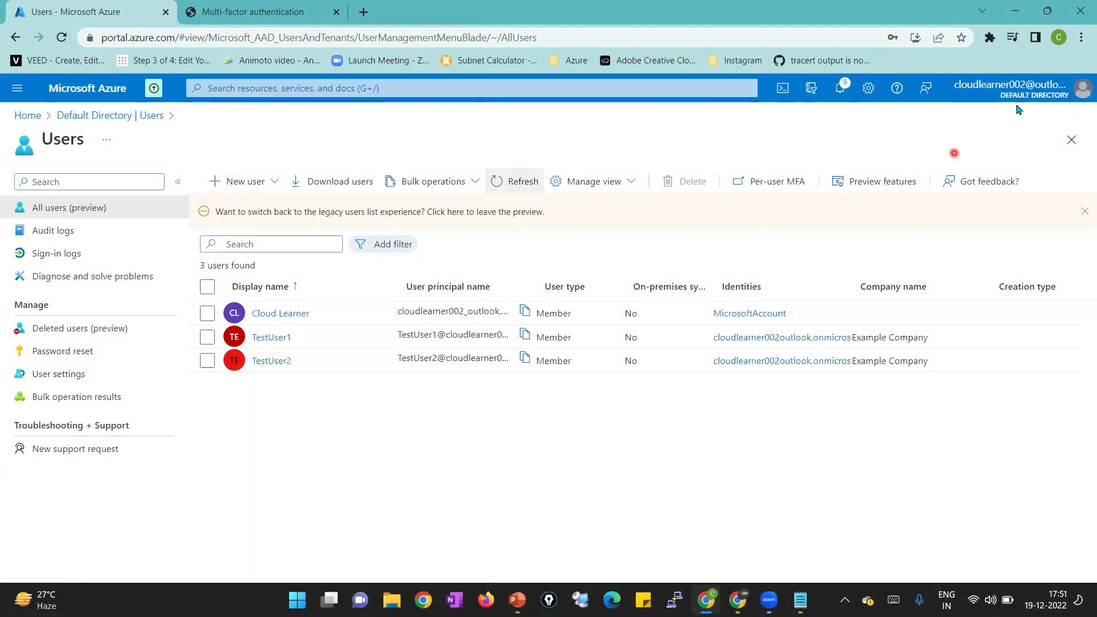
# Open a new Chrome Incognito window, ready for a web address
pyautogui.click(1079, 39)
pyautogui.click(1009, 85)
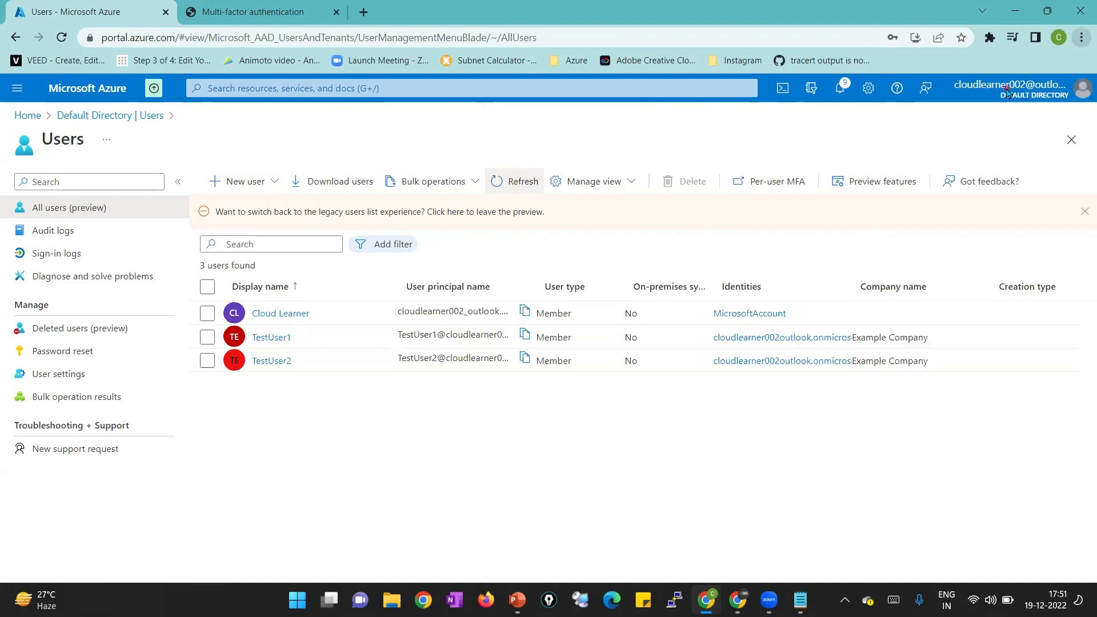
pyautogui.click(292, 42)
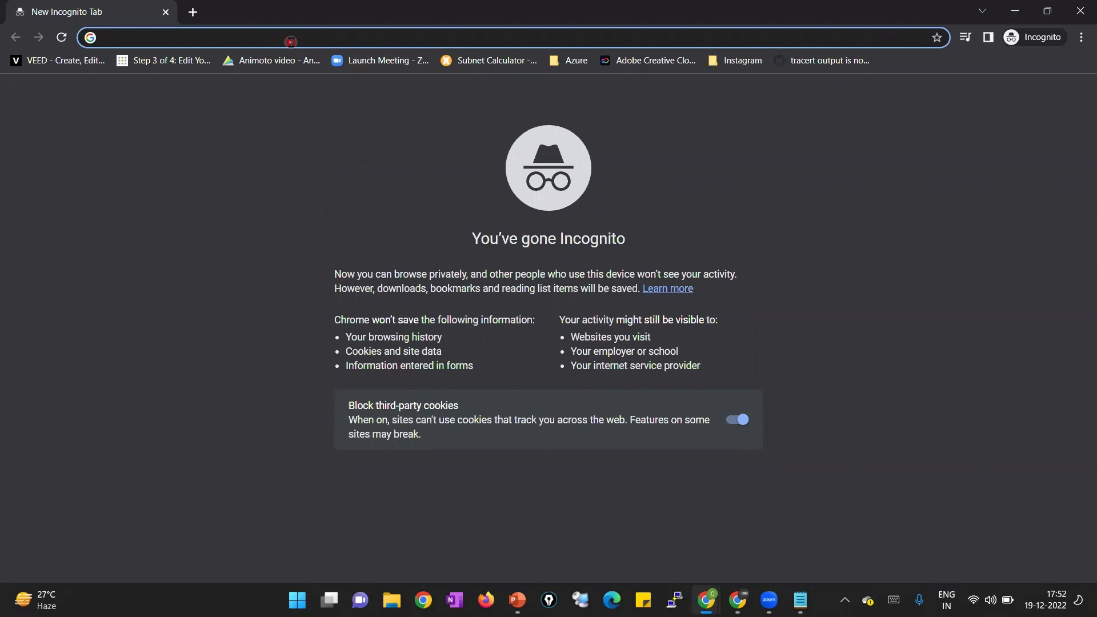
# Load portal.azure.com and enter TestUser1's email, copied from Notepad, on the sign-in page
pyautogui.write('portal.azure.com/signin/index/')
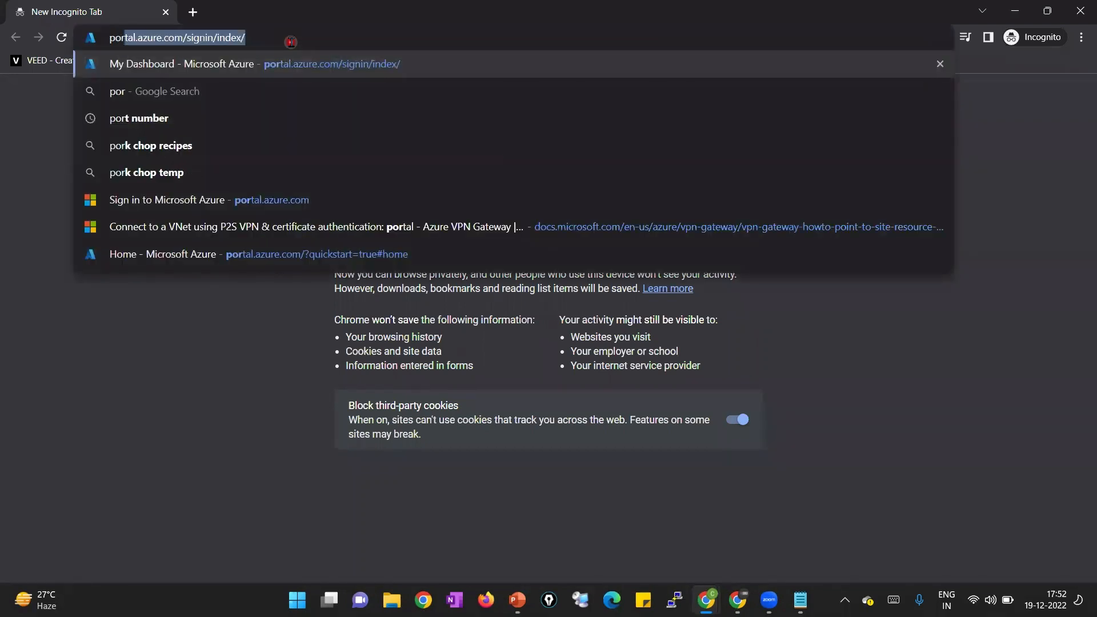
pyautogui.press('Return')
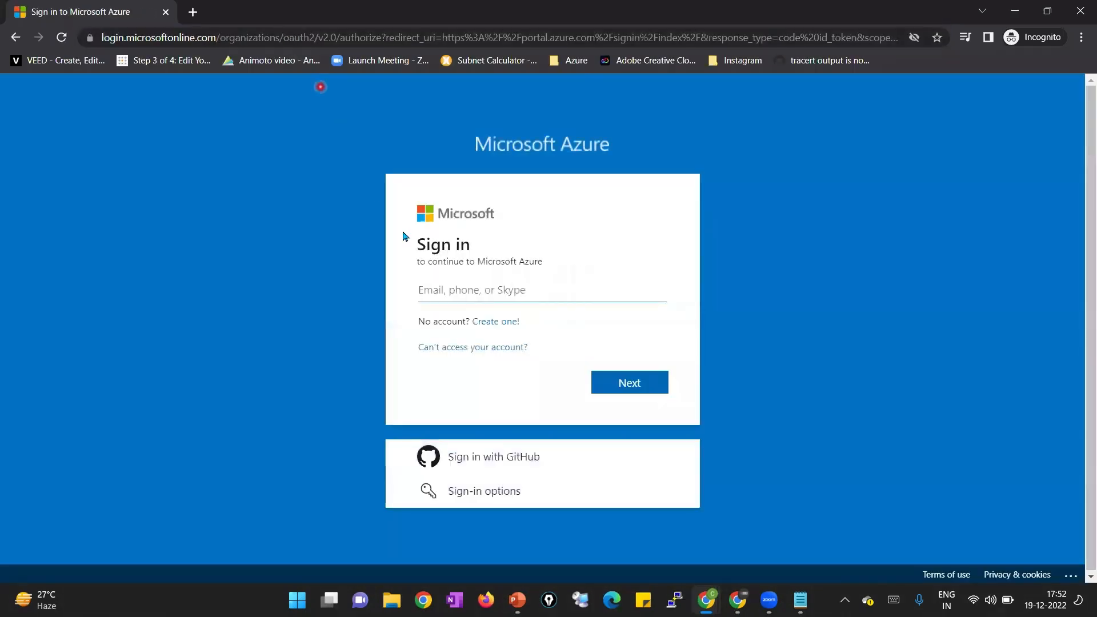
pyautogui.click(446, 277)
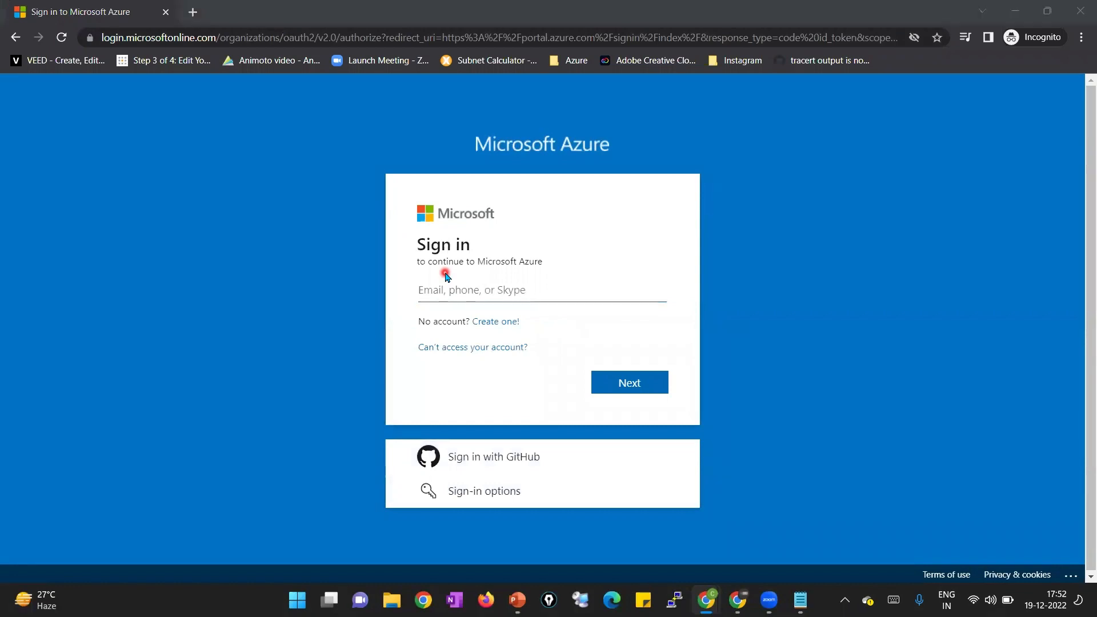
pyautogui.hotkey('alt', 'Tab')
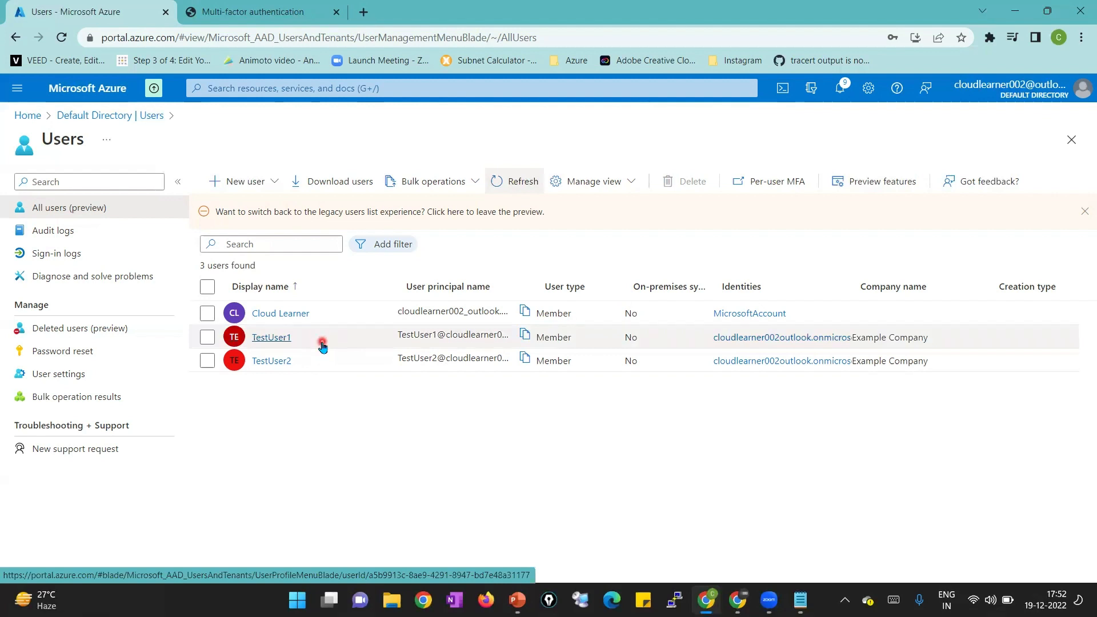
pyautogui.hotkey('alt', 'Tab')
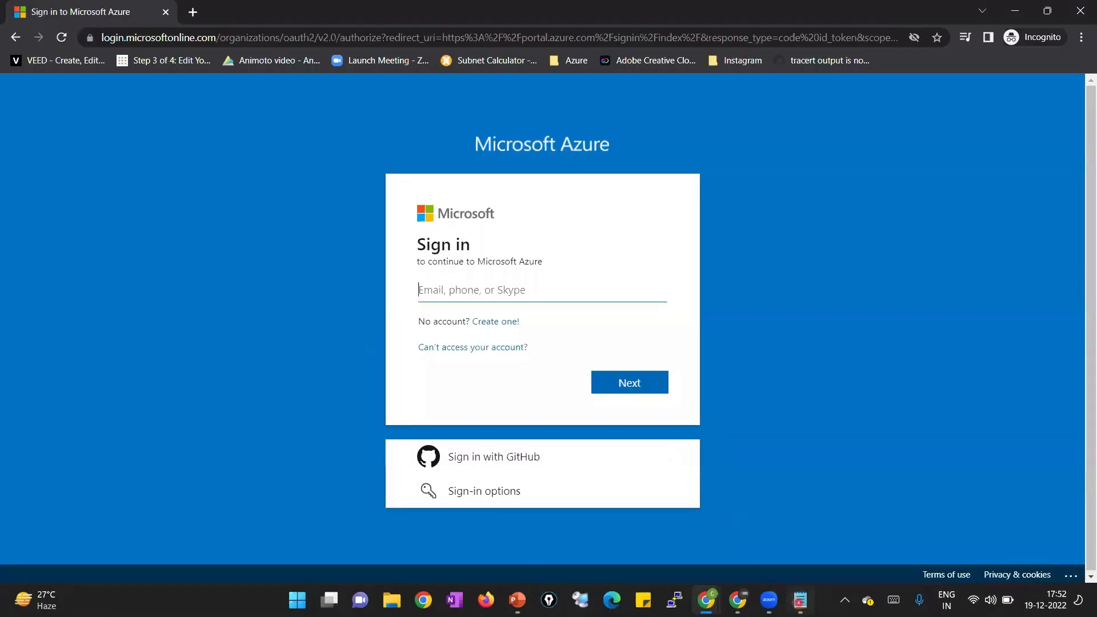
pyautogui.hotkey('alt', 'Tab')
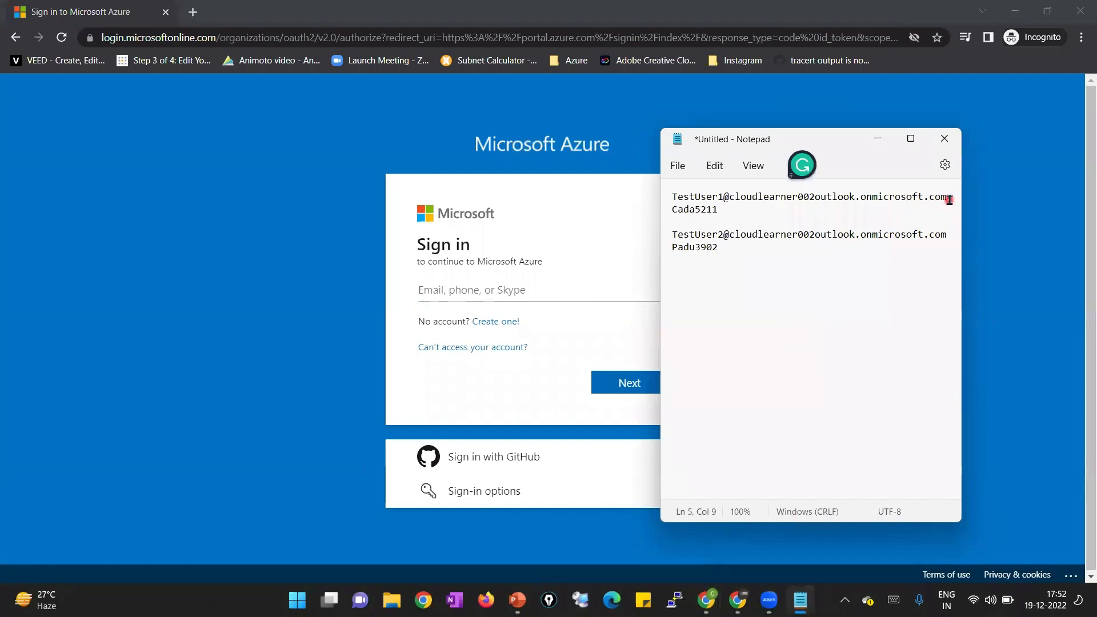
pyautogui.moveTo(950, 200); pyautogui.dragTo(655, 206)
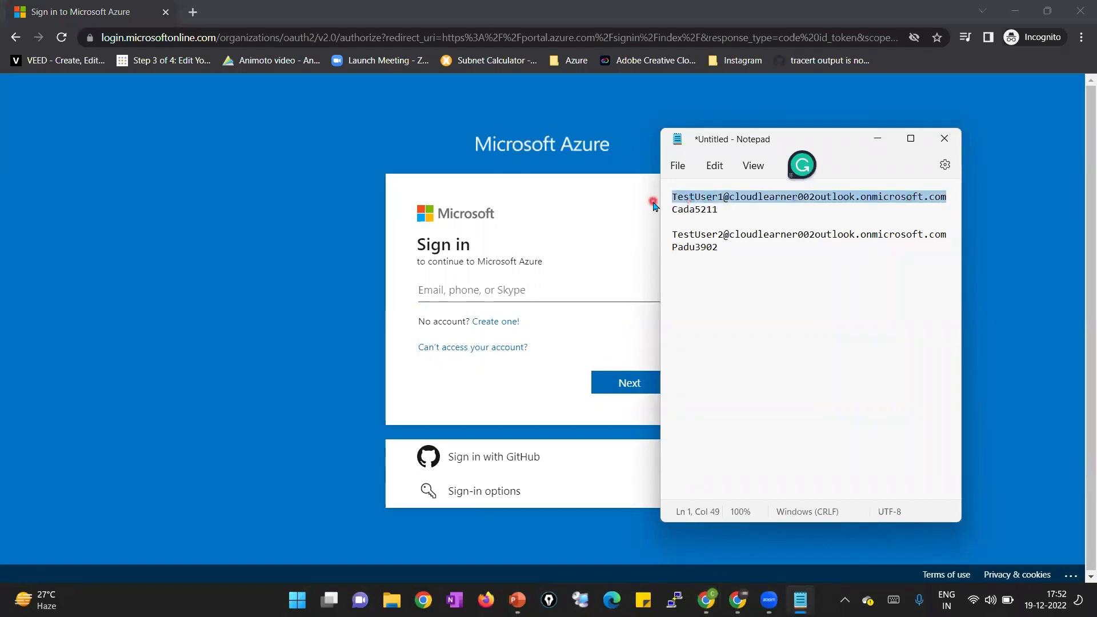
pyautogui.hotkey('ctrl', 'c')
pyautogui.click(563, 289)
pyautogui.hotkey('ctrl', 'v')
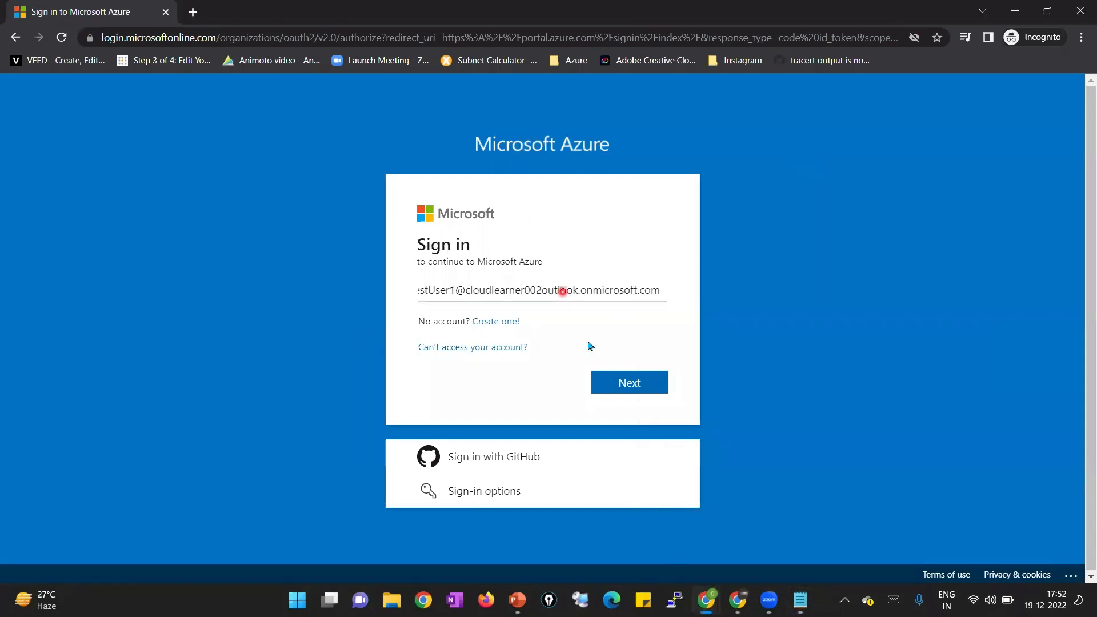
pyautogui.click(642, 384)
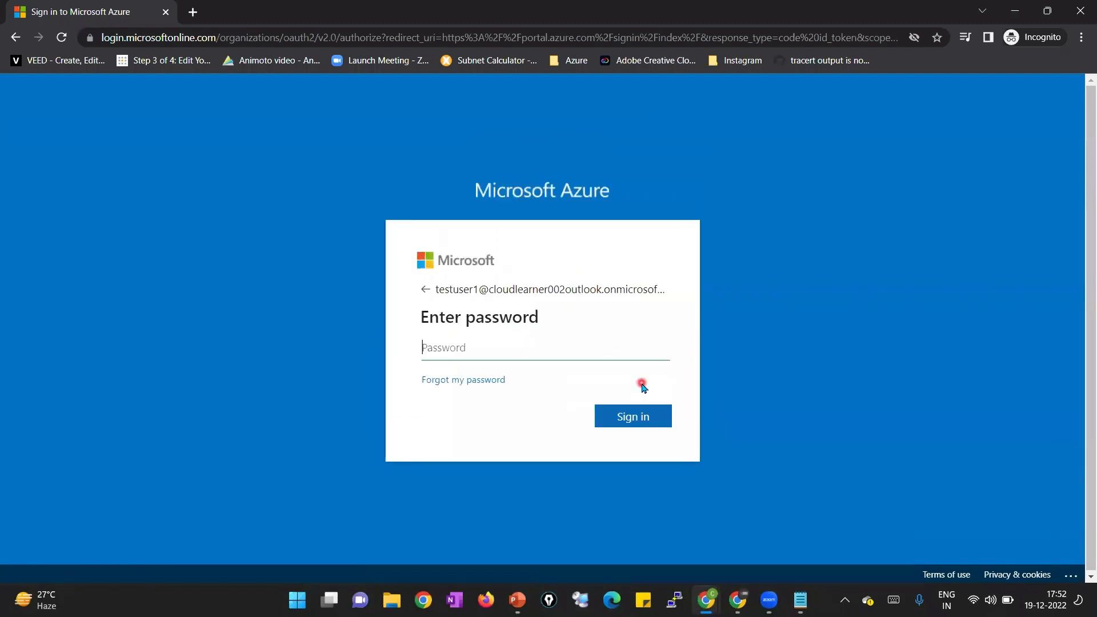
# Paste TestUser1's initial password from Notepad and sign in
pyautogui.hotkey('alt', 'Tab')
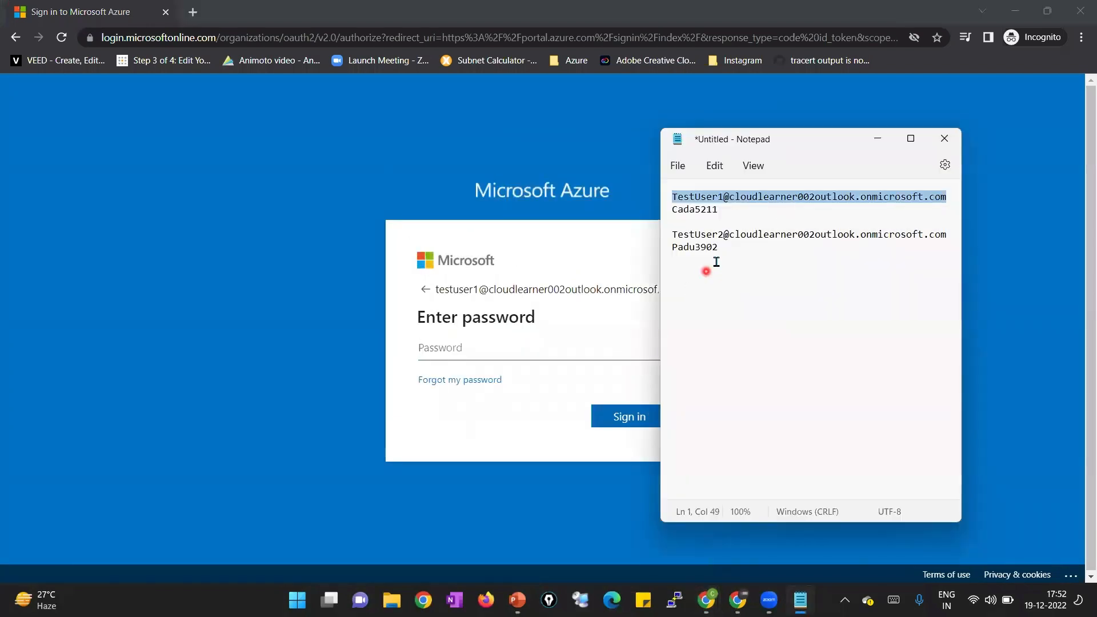
pyautogui.moveTo(721, 209); pyautogui.dragTo(663, 209)
pyautogui.hotkey('ctrl', 'c')
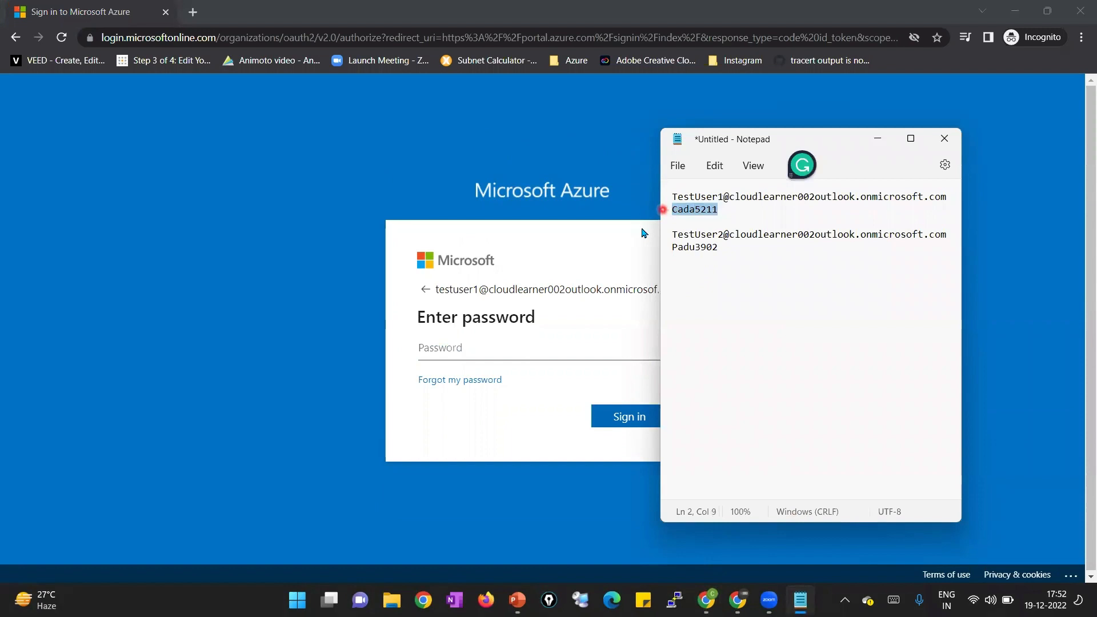
pyautogui.click(522, 350)
pyautogui.hotkey('ctrl', 'v')
pyautogui.click(642, 422)
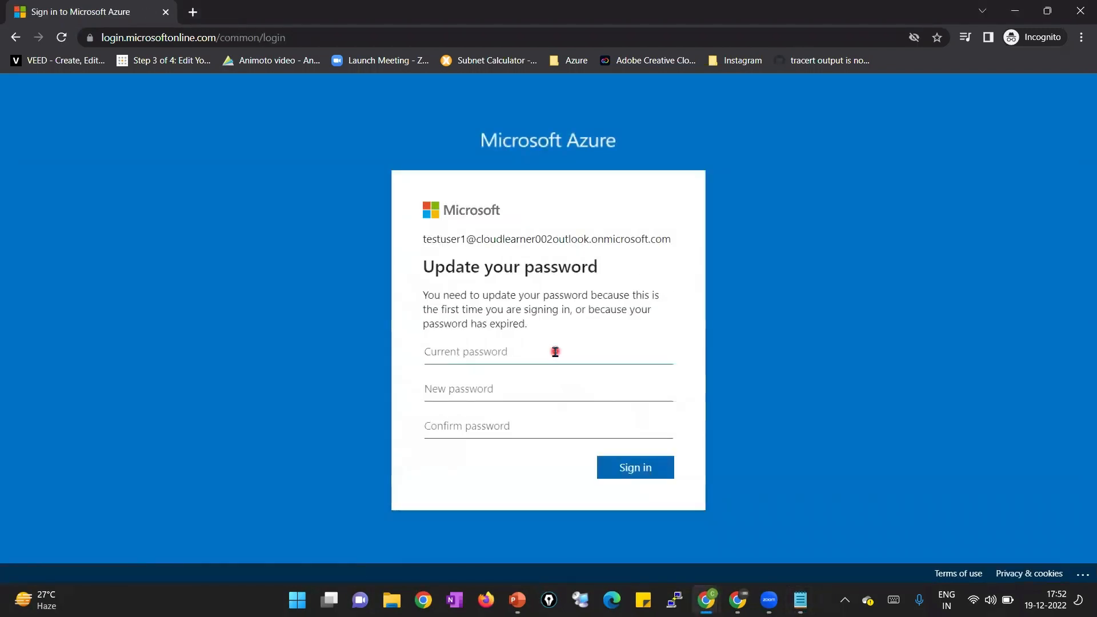
# Fill in the current password, enter and confirm TestUser1's new password, and submit it
pyautogui.hotkey('ctrl', 'v')
pyautogui.click(554, 387)
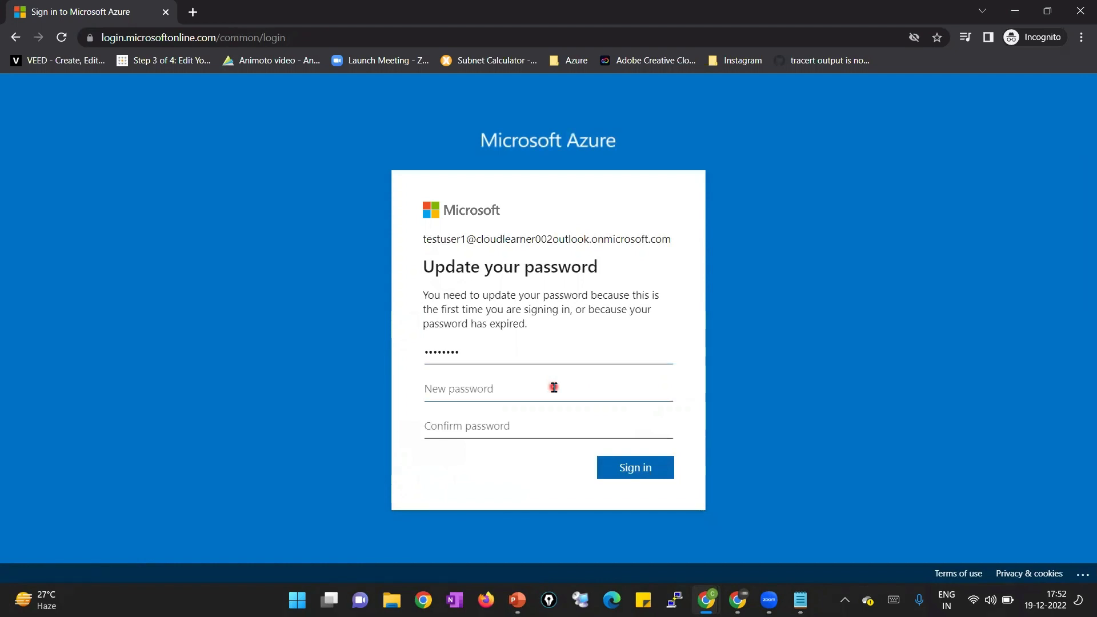
pyautogui.write('••')
pyautogui.press('Tab')
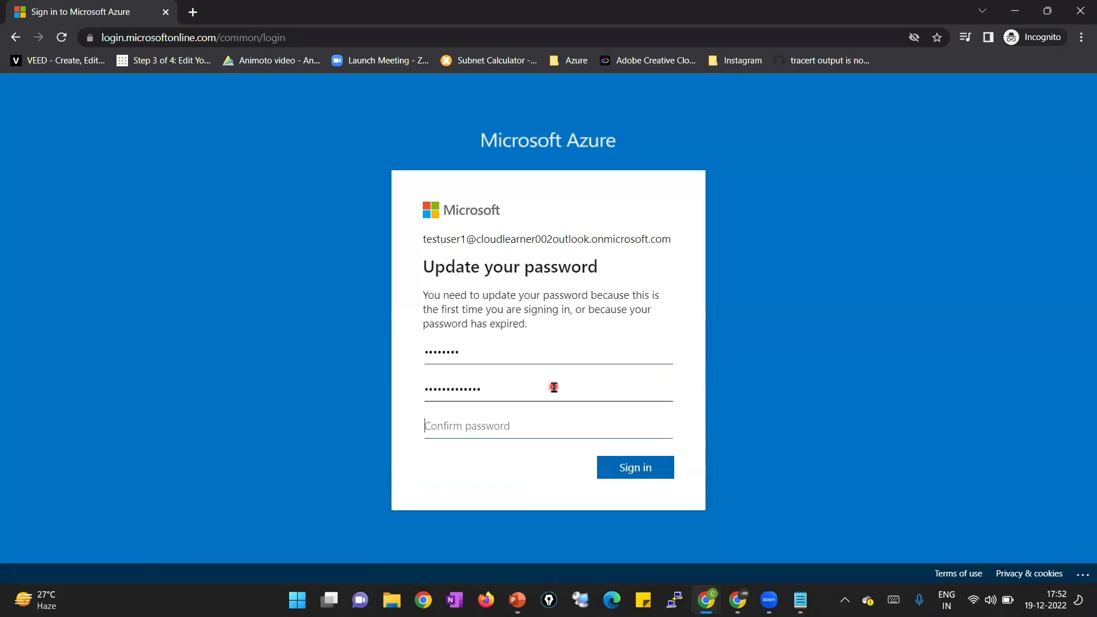
pyautogui.write('••••••••')
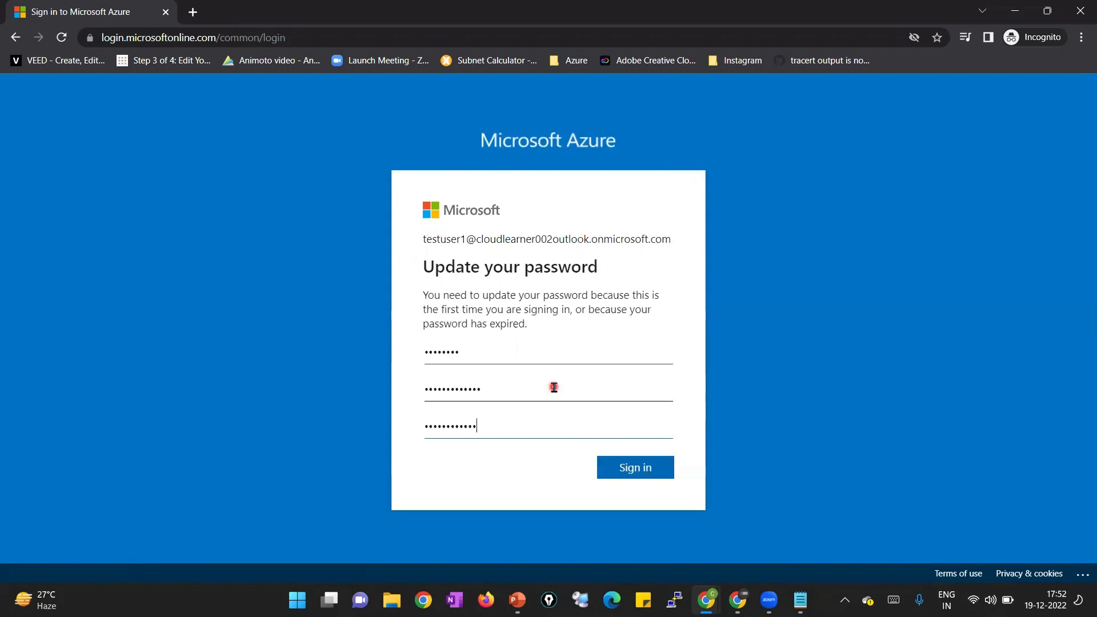
pyautogui.click(663, 470)
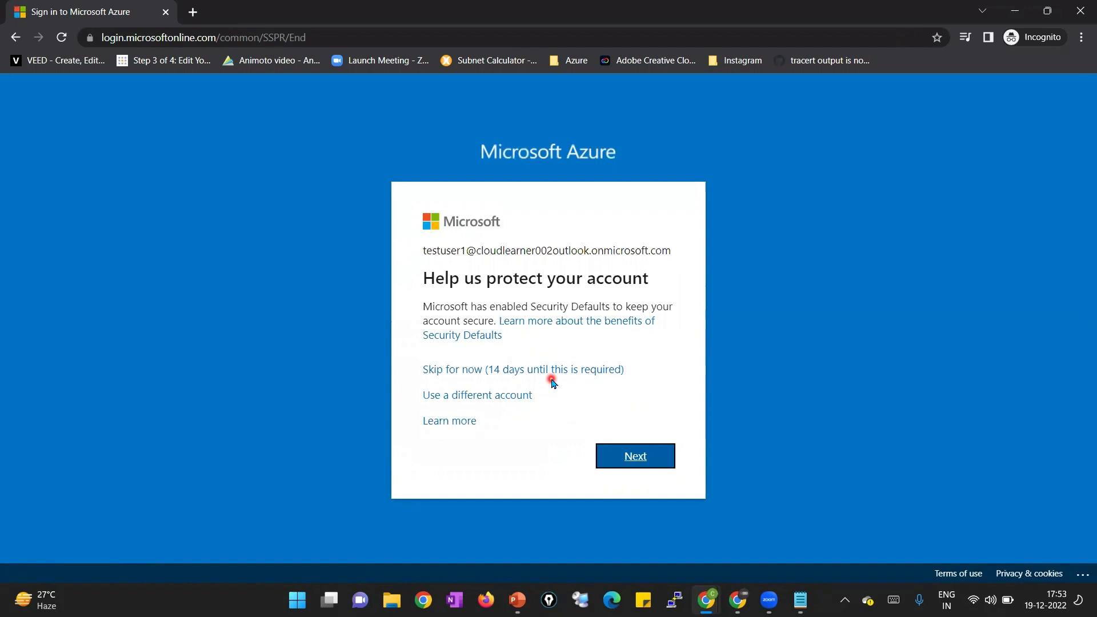
# Skip MFA setup for TestUser1 and stay signed in, ticking 'Don't show this again'
pyautogui.click(667, 456)
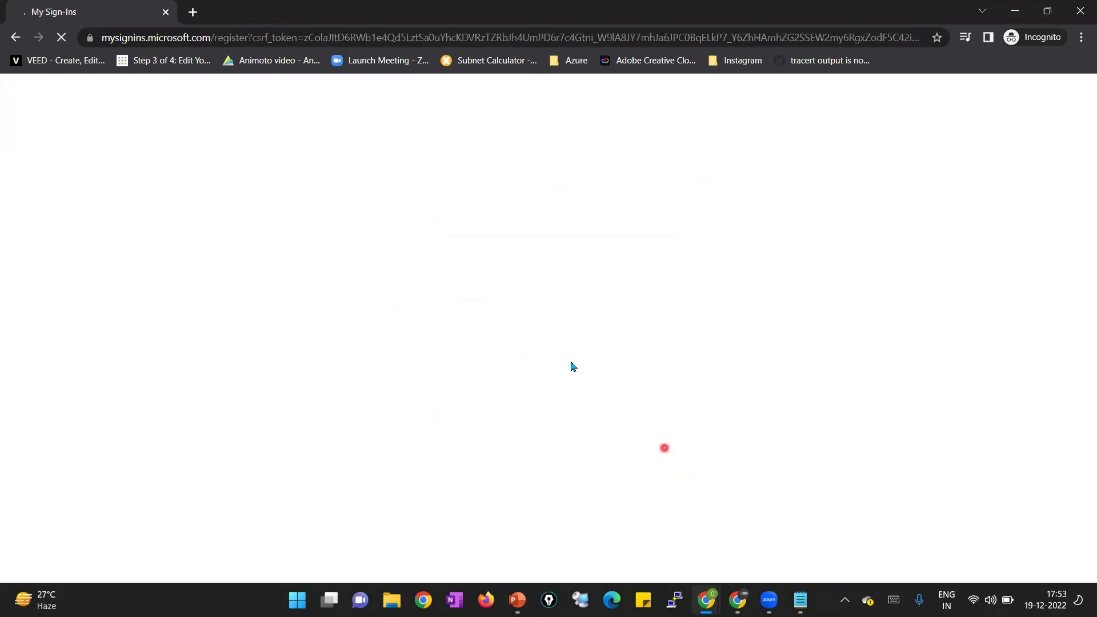
pyautogui.click(607, 366)
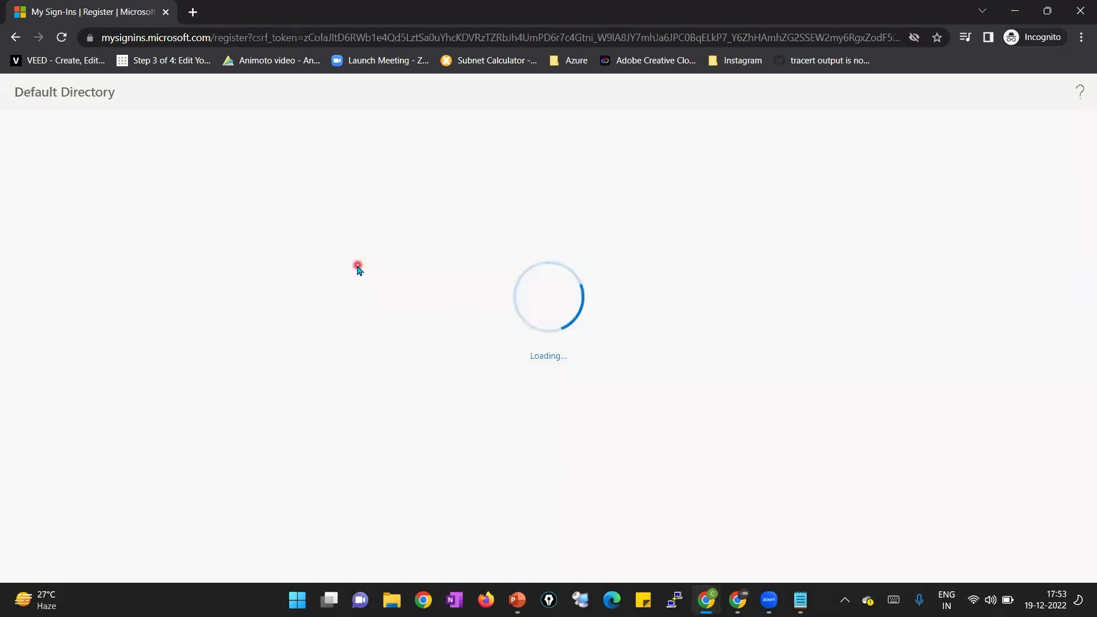
pyautogui.click(15, 38)
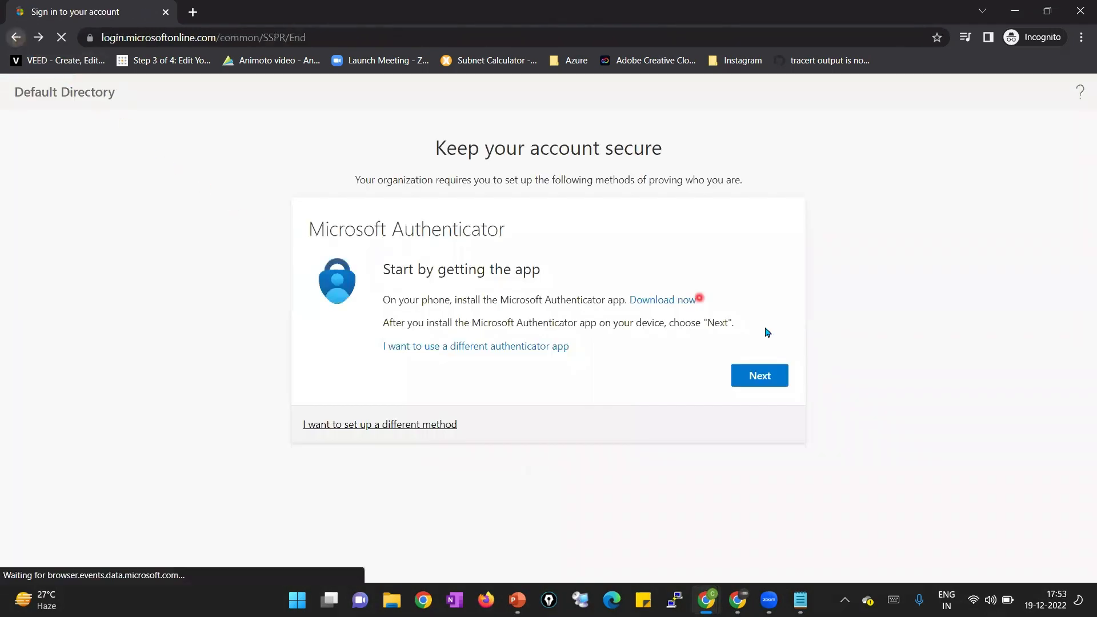
pyautogui.click(14, 37)
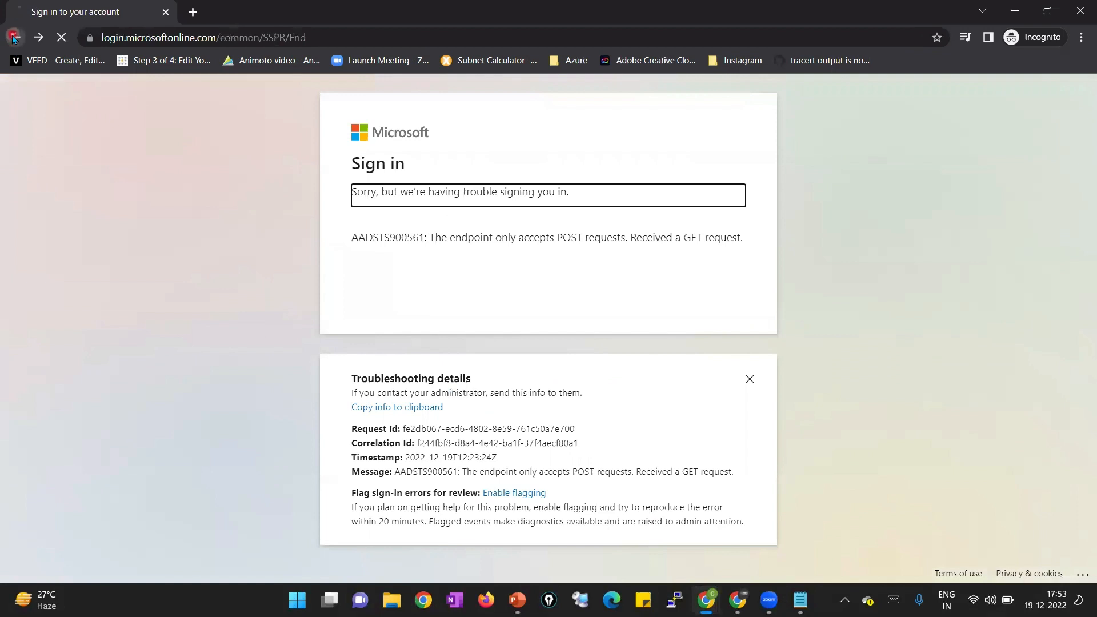
pyautogui.click(14, 37)
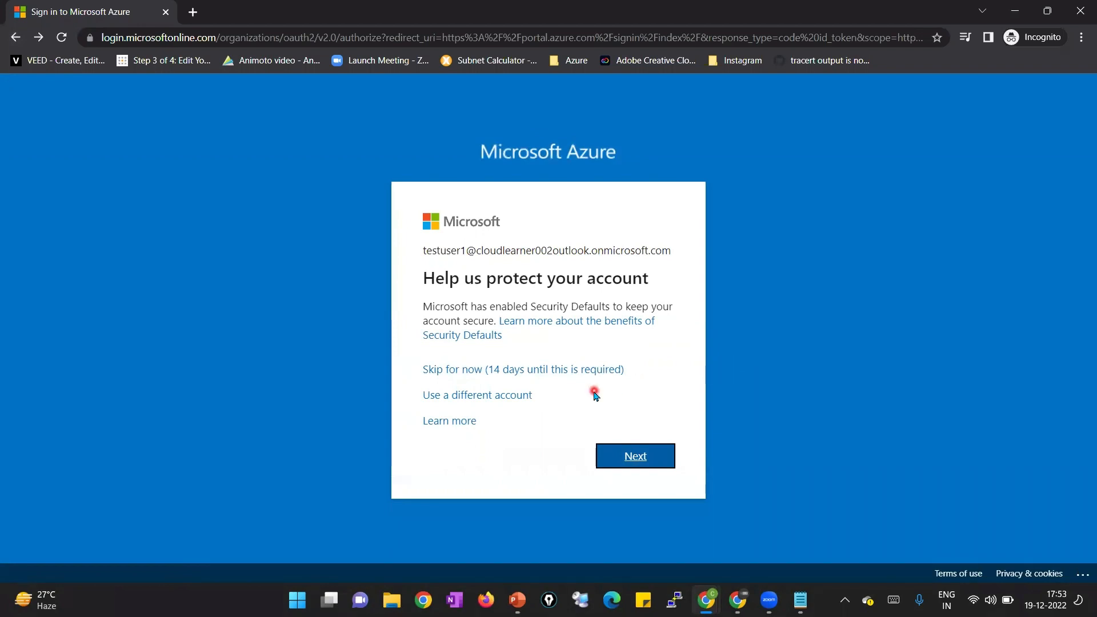
pyautogui.click(567, 372)
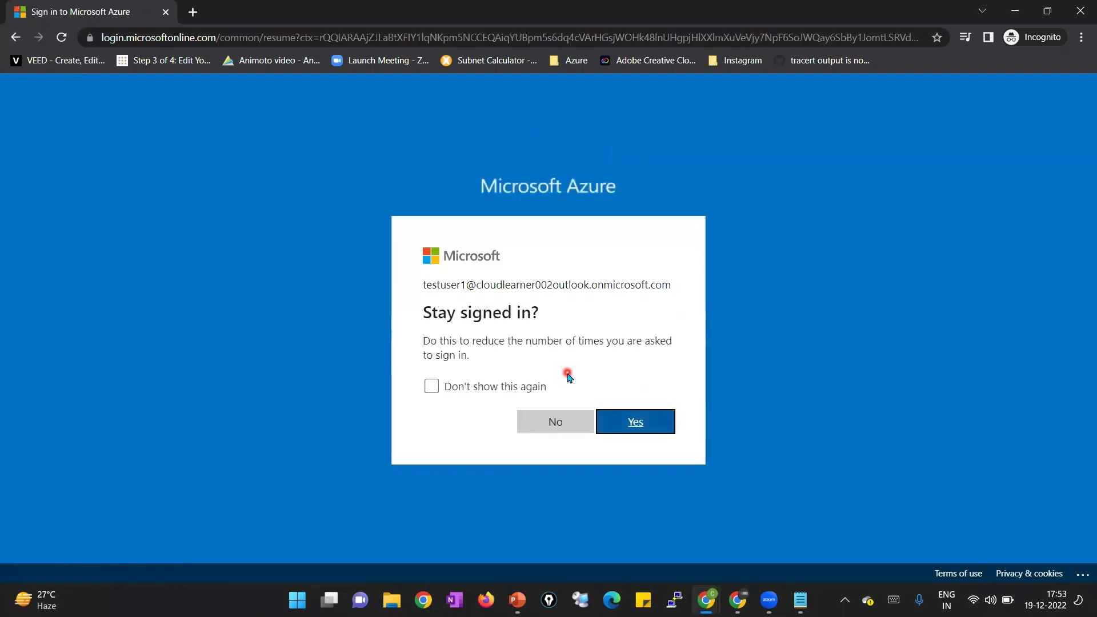
pyautogui.click(541, 386)
pyautogui.click(654, 427)
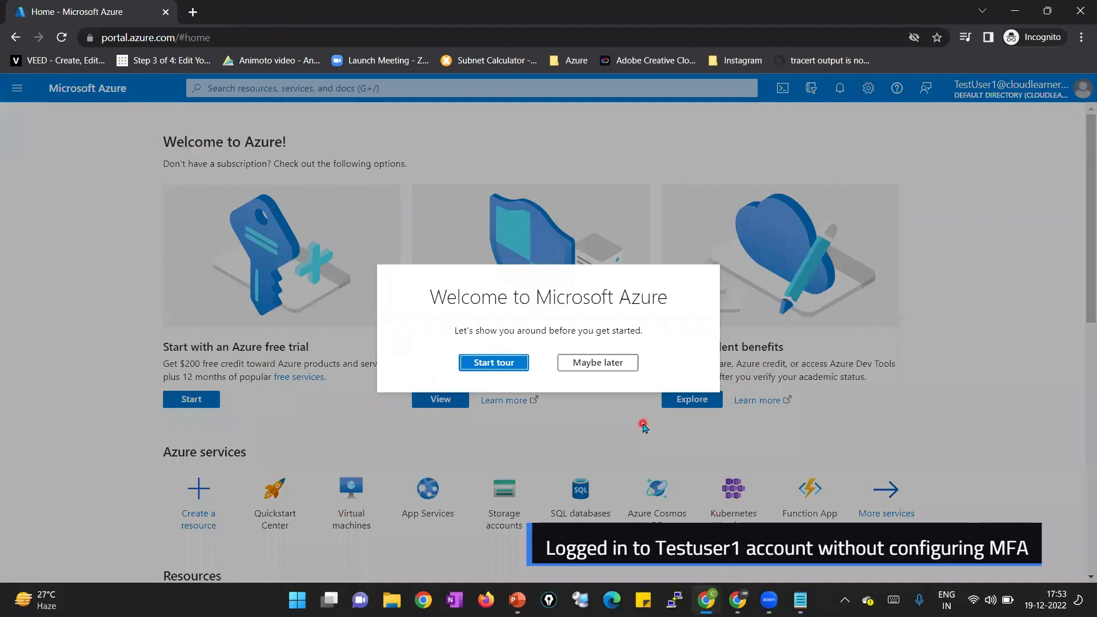
# Dismiss the Welcome to Microsoft Azure tour with 'Maybe later'
pyautogui.click(588, 362)
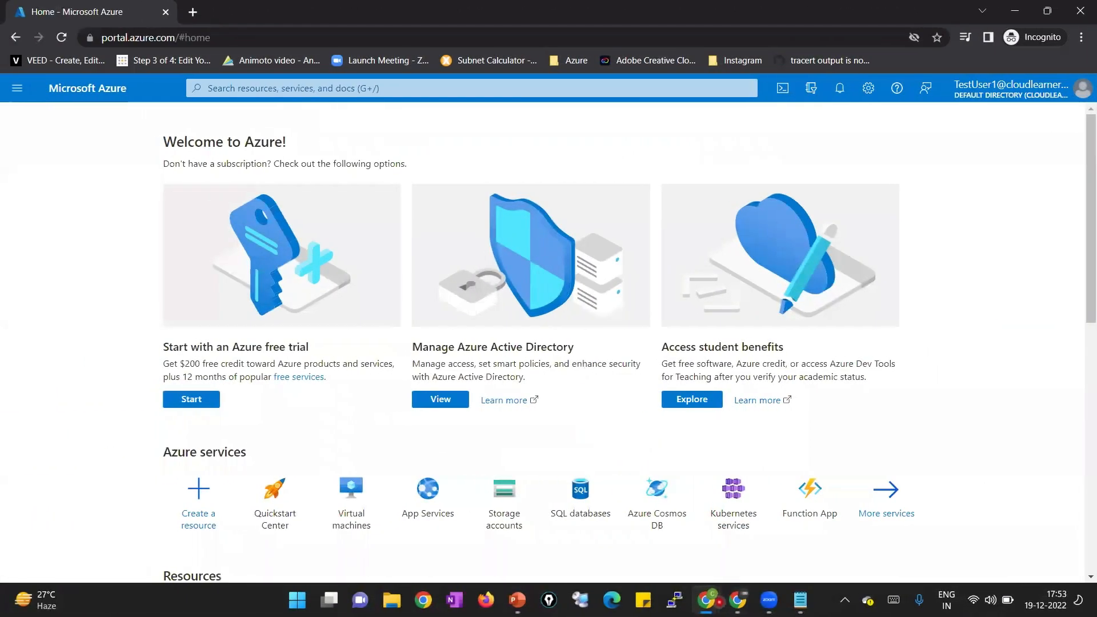
# In the admin window, enable multi-factor auth for TestUser1 on the refreshed MFA users page
pyautogui.moveTo(707, 600)
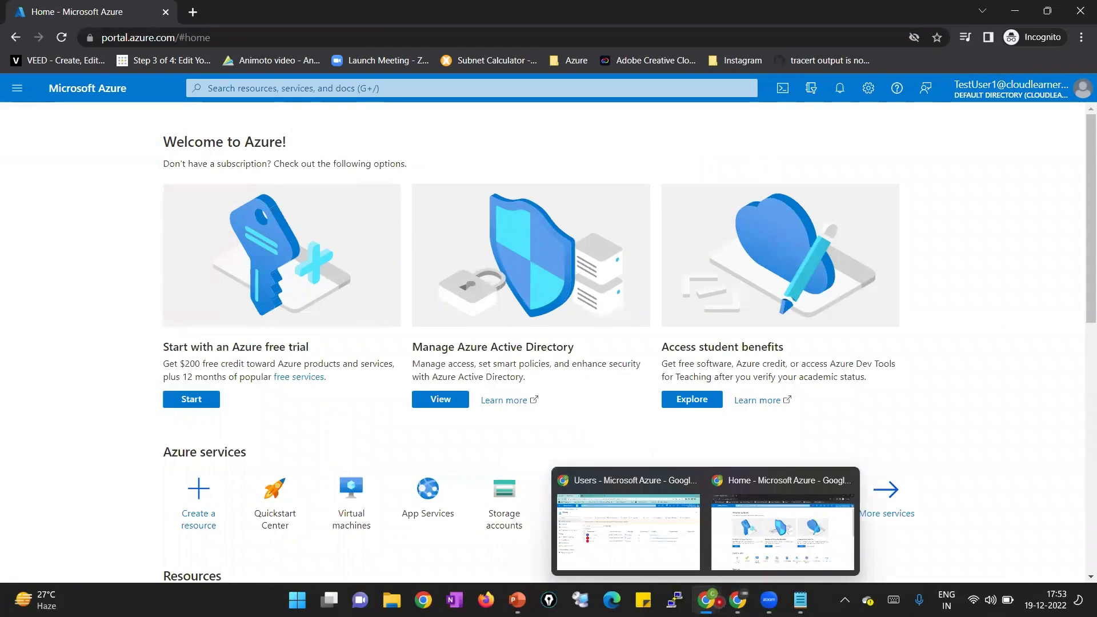
pyautogui.click(694, 562)
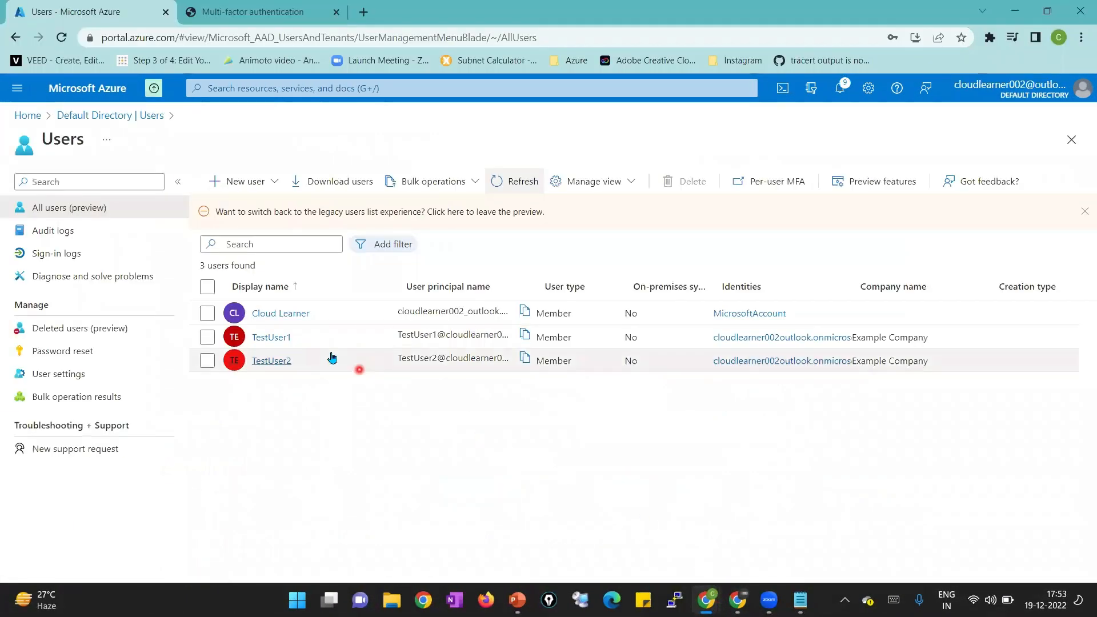
pyautogui.click(229, 15)
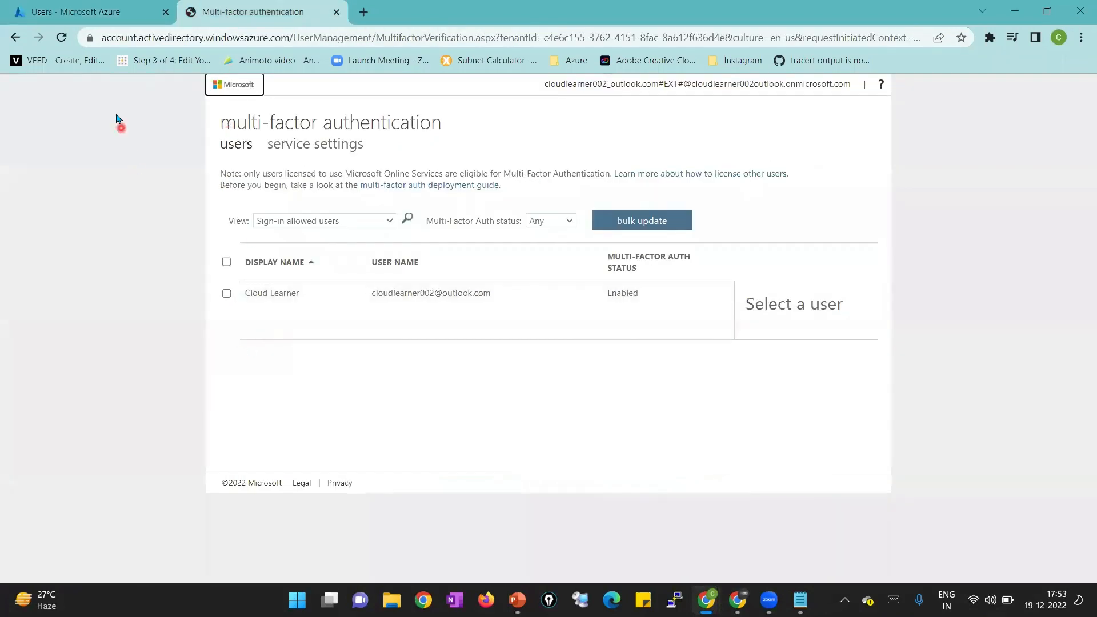
pyautogui.click(61, 37)
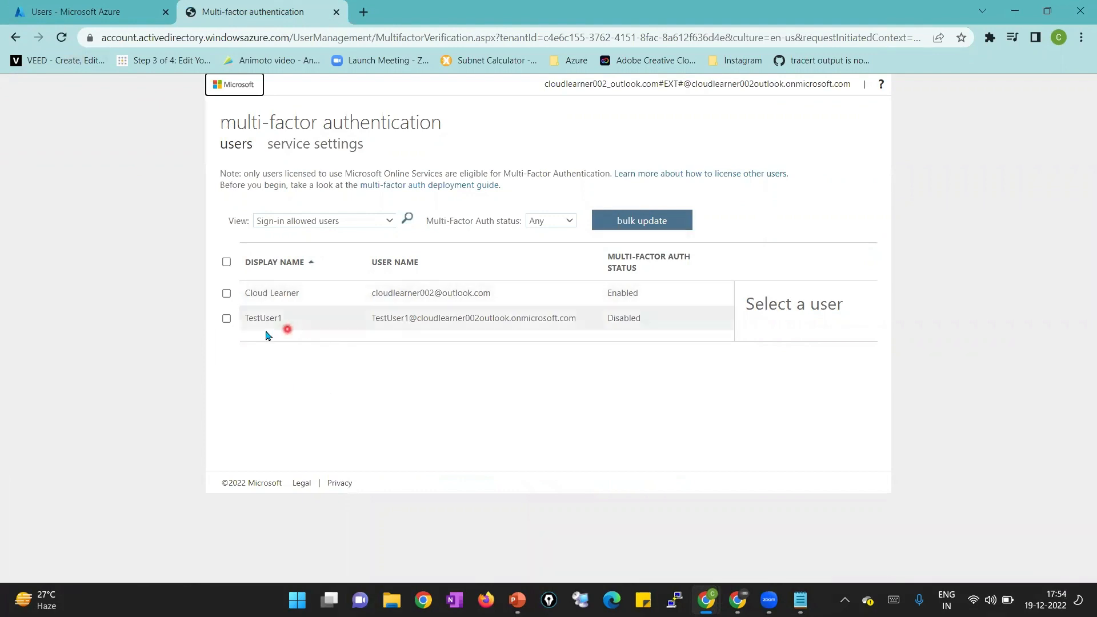
pyautogui.click(226, 319)
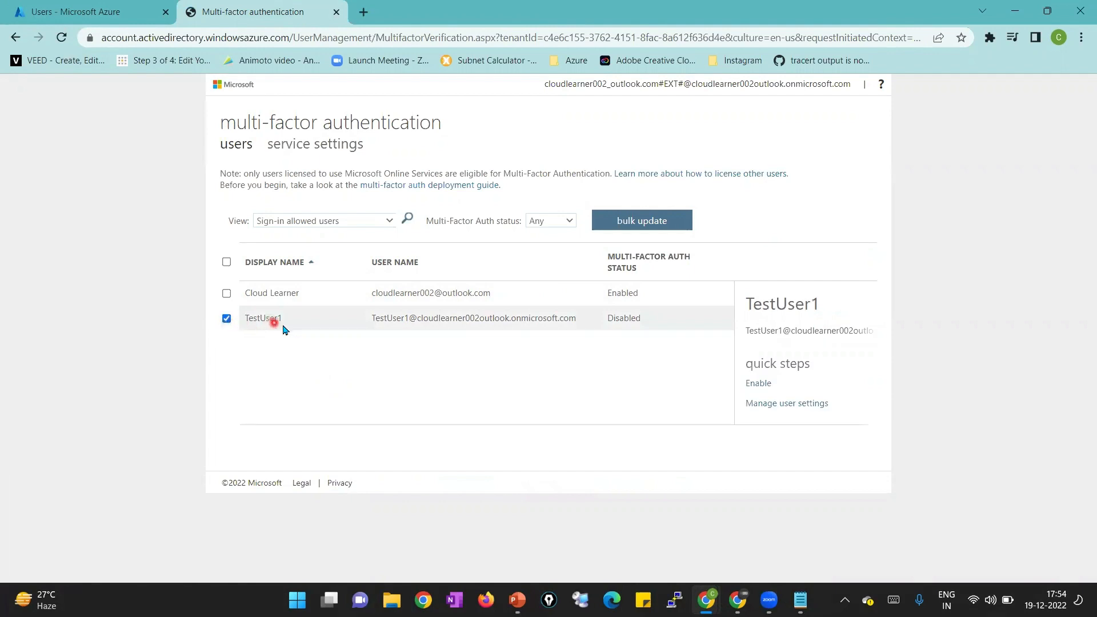
pyautogui.click(750, 385)
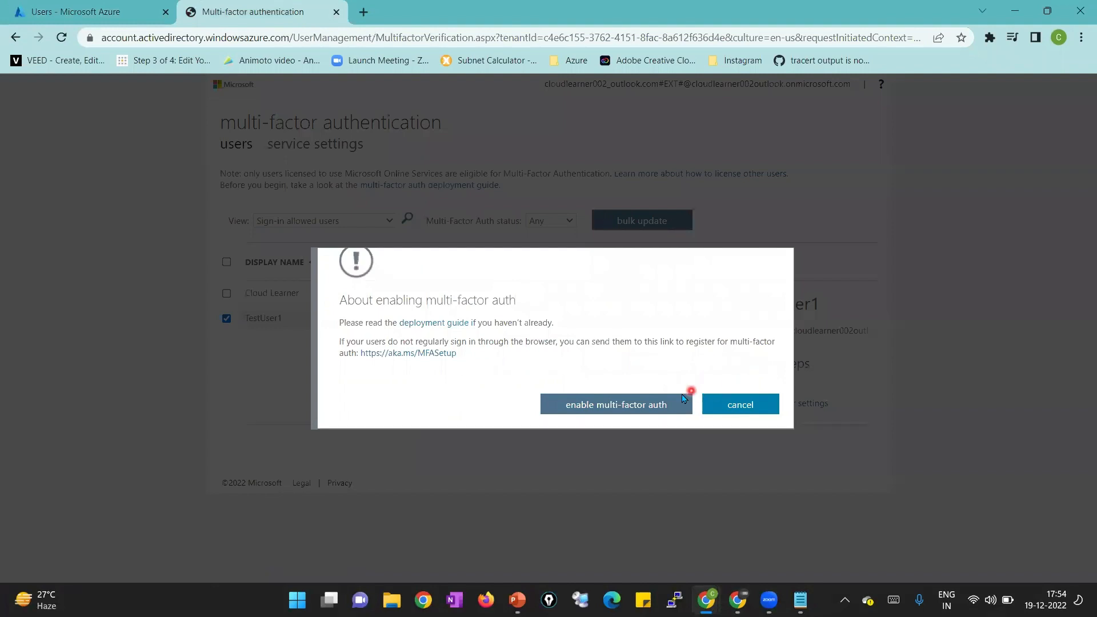
pyautogui.click(658, 406)
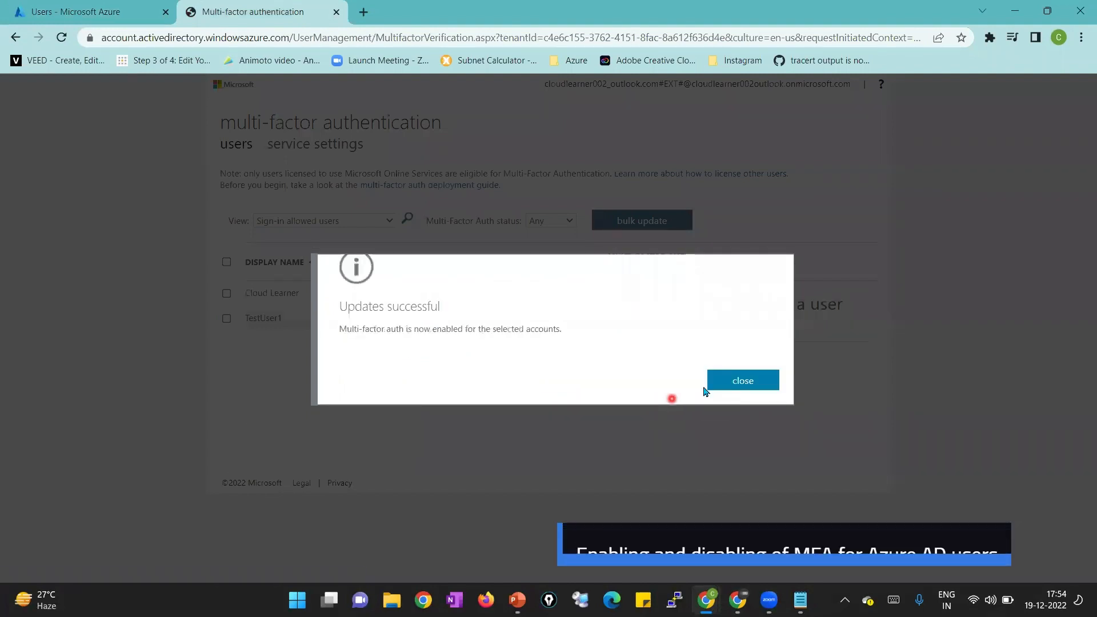
pyautogui.click(728, 381)
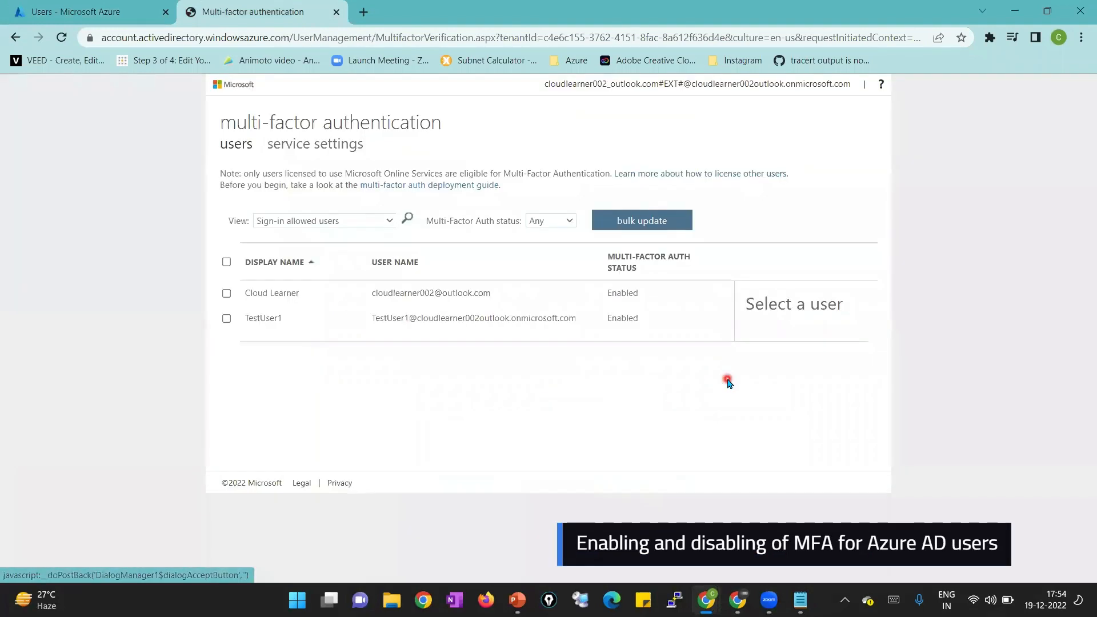
pyautogui.click(226, 320)
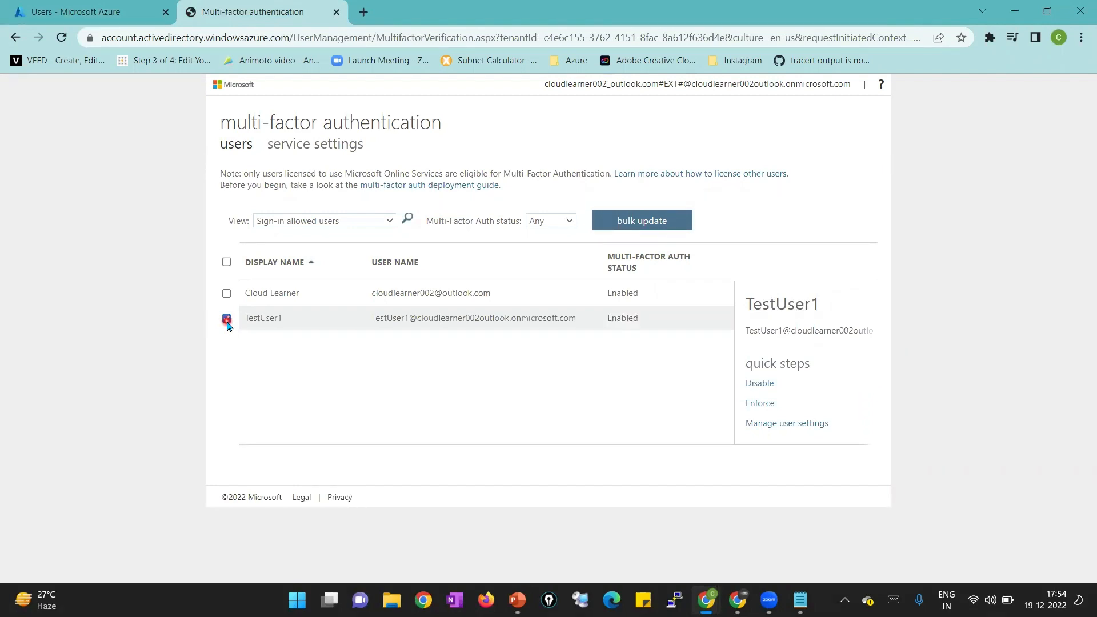
# Disable multi-factor authentication for TestUser1 and close the success message
pyautogui.click(749, 384)
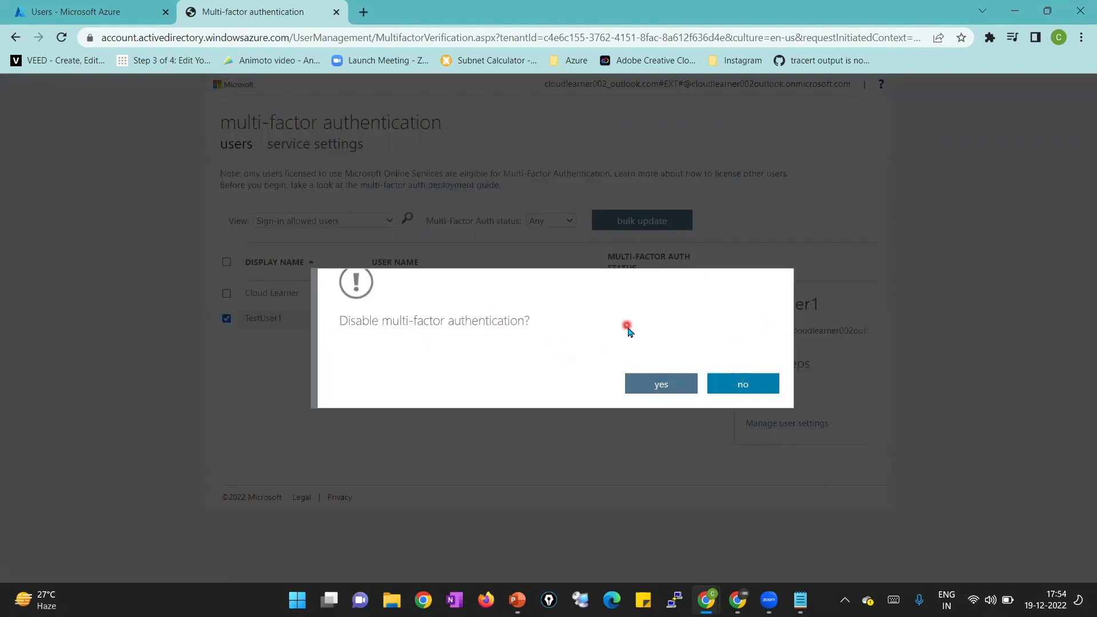
pyautogui.click(659, 386)
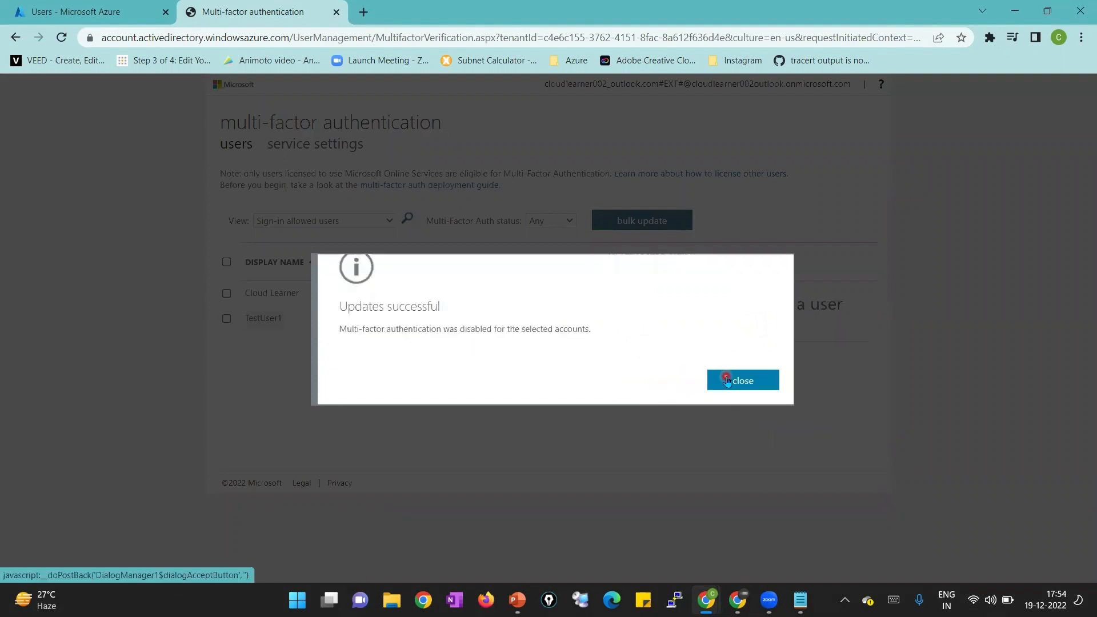
pyautogui.click(727, 381)
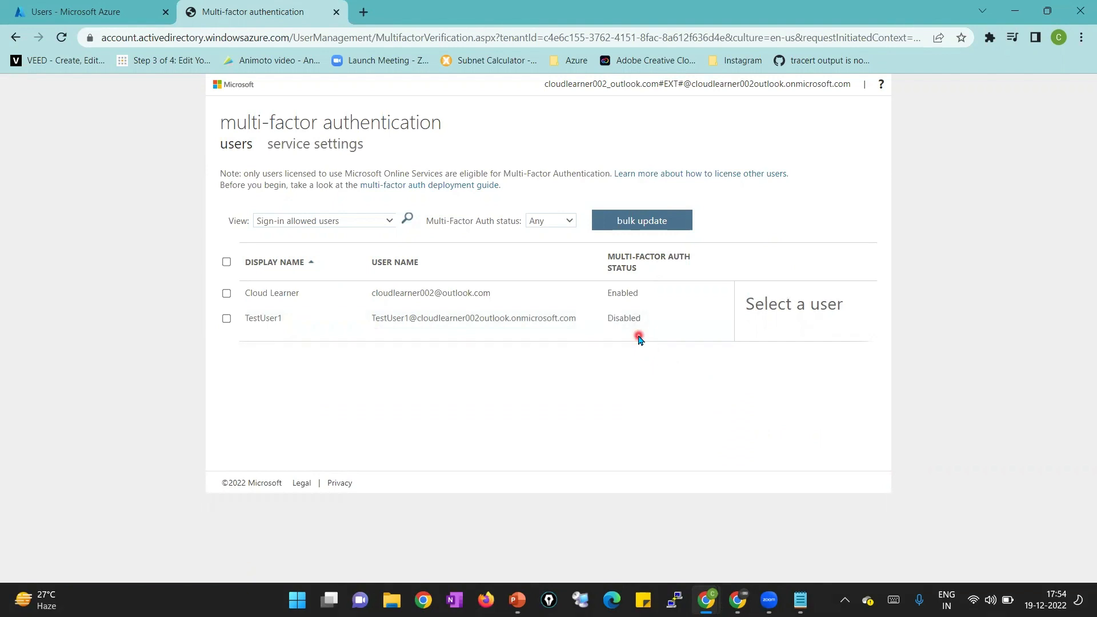
# Re-enable multi-factor auth for TestUser1 so its status reads Enabled again
pyautogui.click(227, 320)
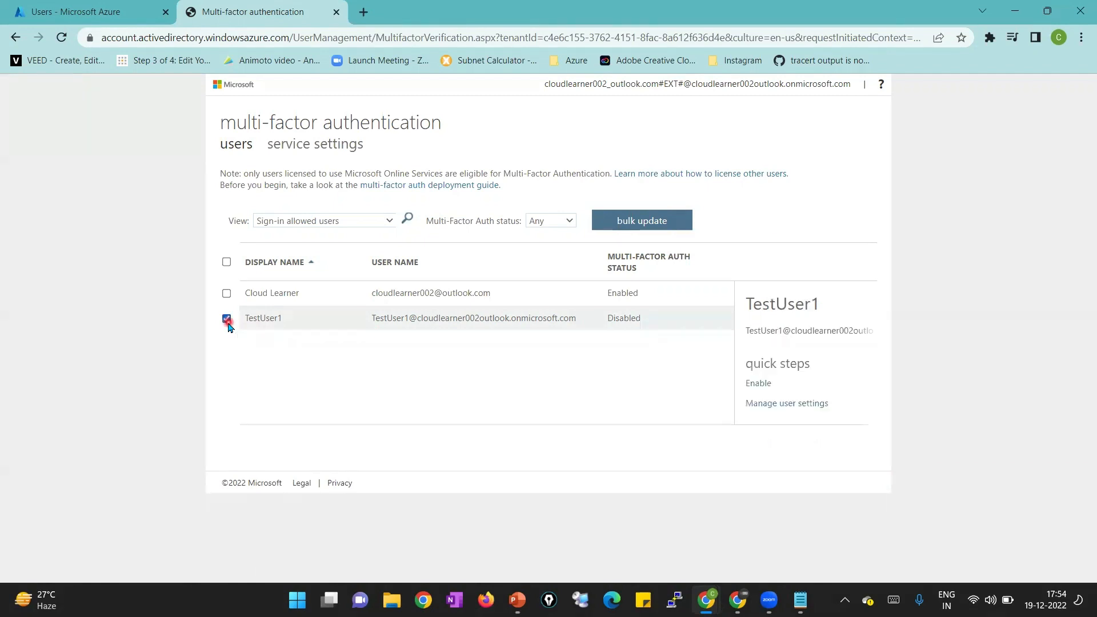
pyautogui.click(750, 385)
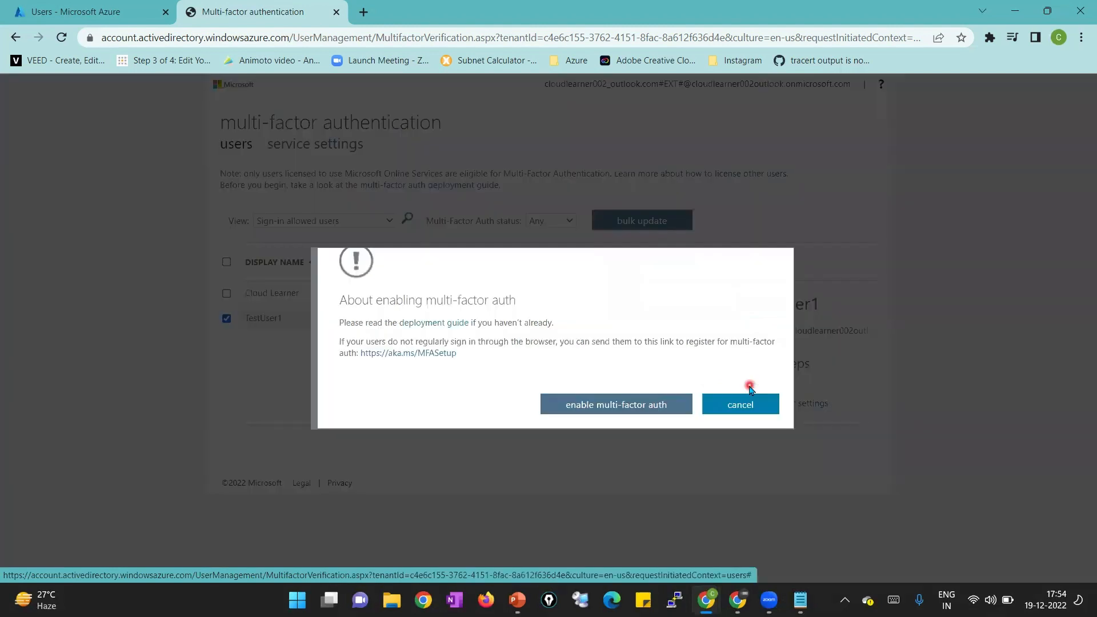
pyautogui.click(671, 407)
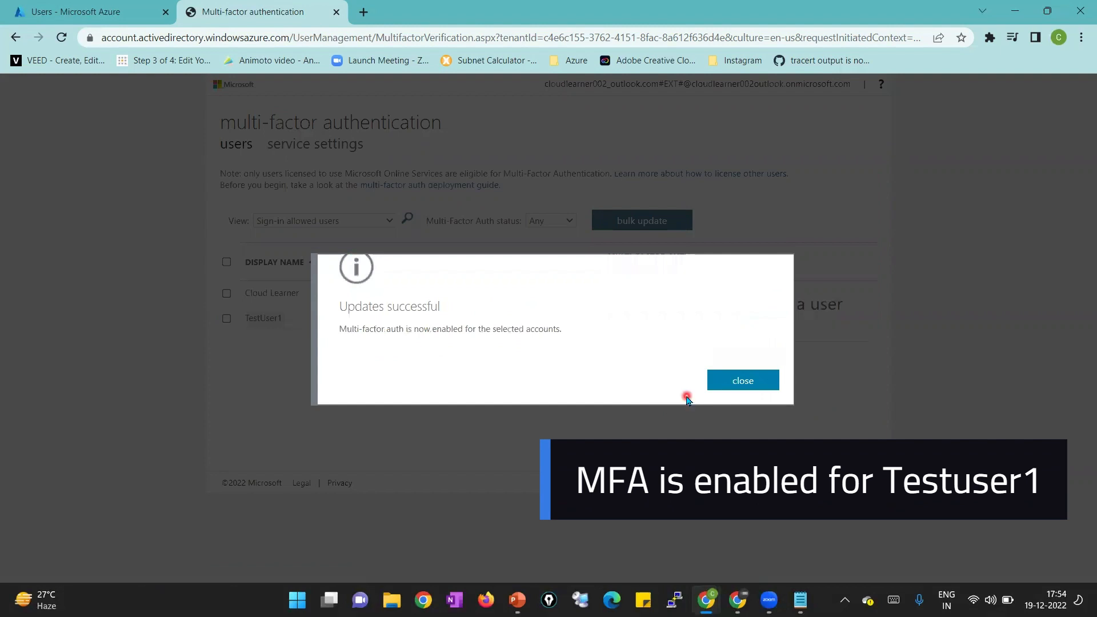
pyautogui.click(709, 379)
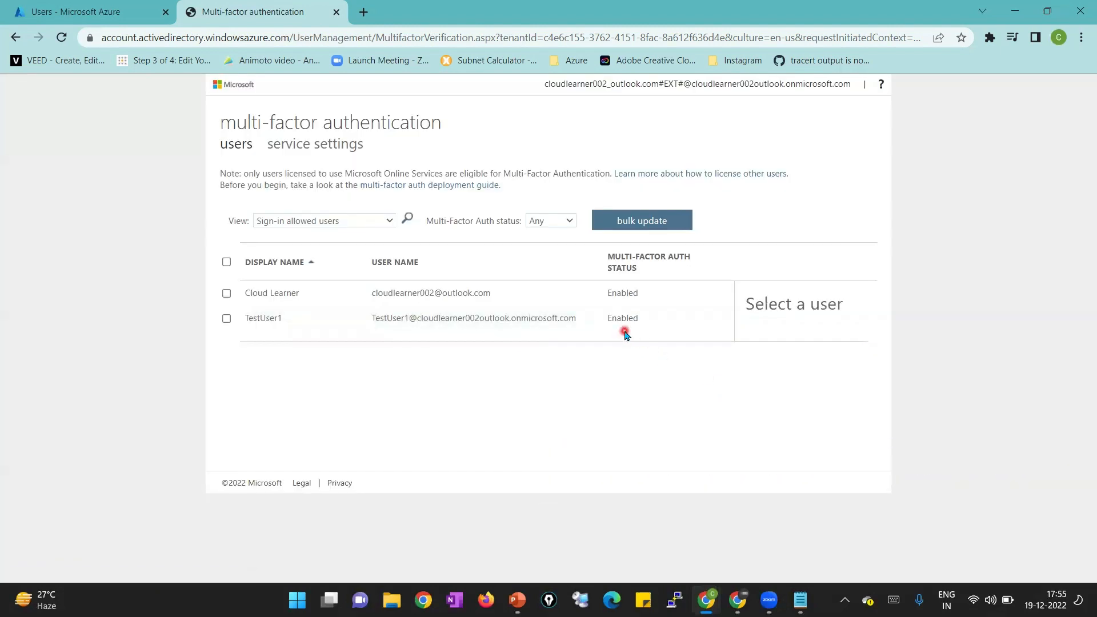
# Sign TestUser1 out of the Azure portal from the incognito window's account menu
pyautogui.moveTo(706, 600)
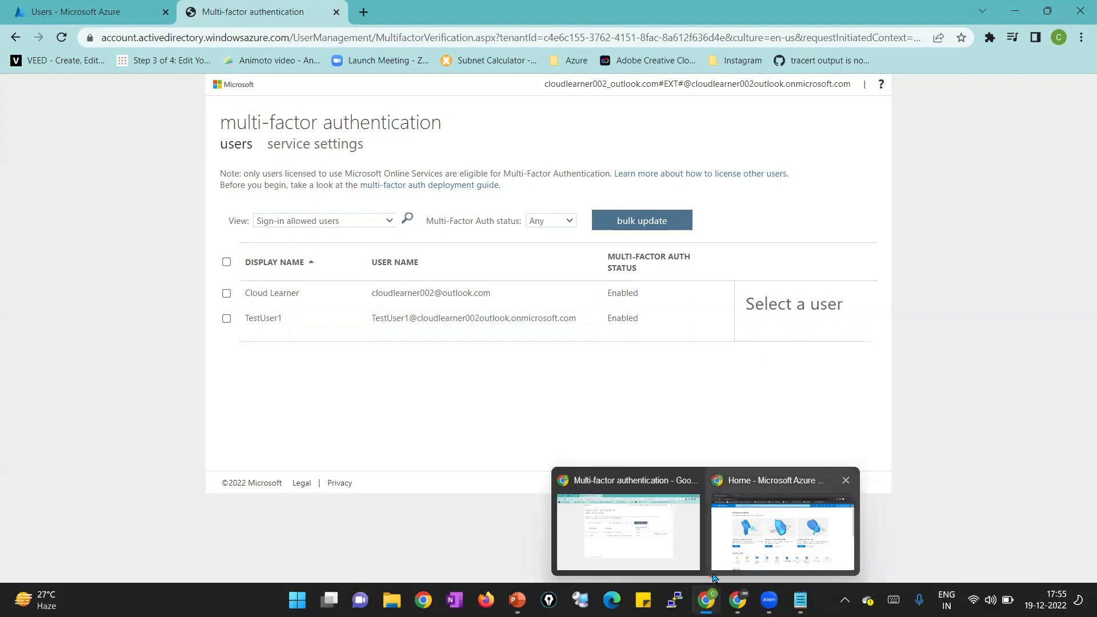
pyautogui.click(722, 543)
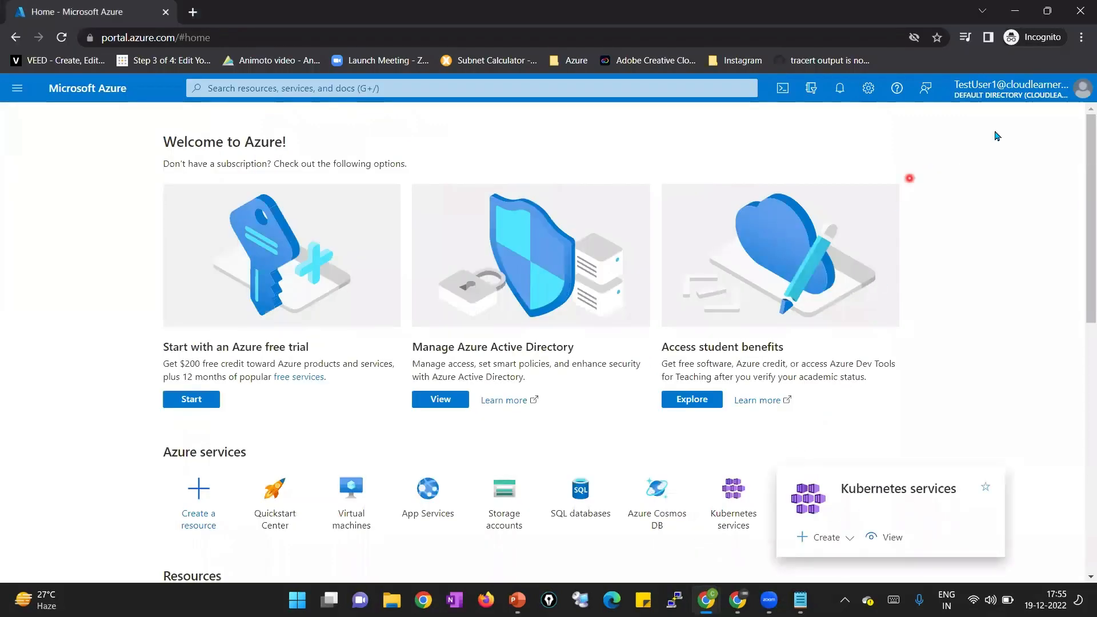
pyautogui.click(1080, 94)
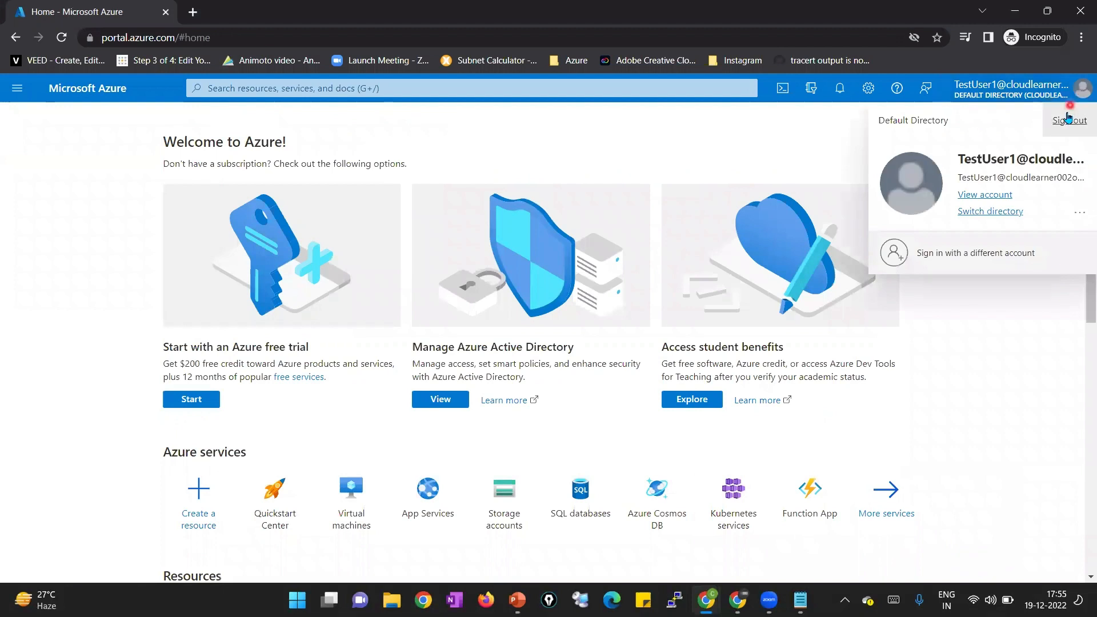
pyautogui.click(1067, 119)
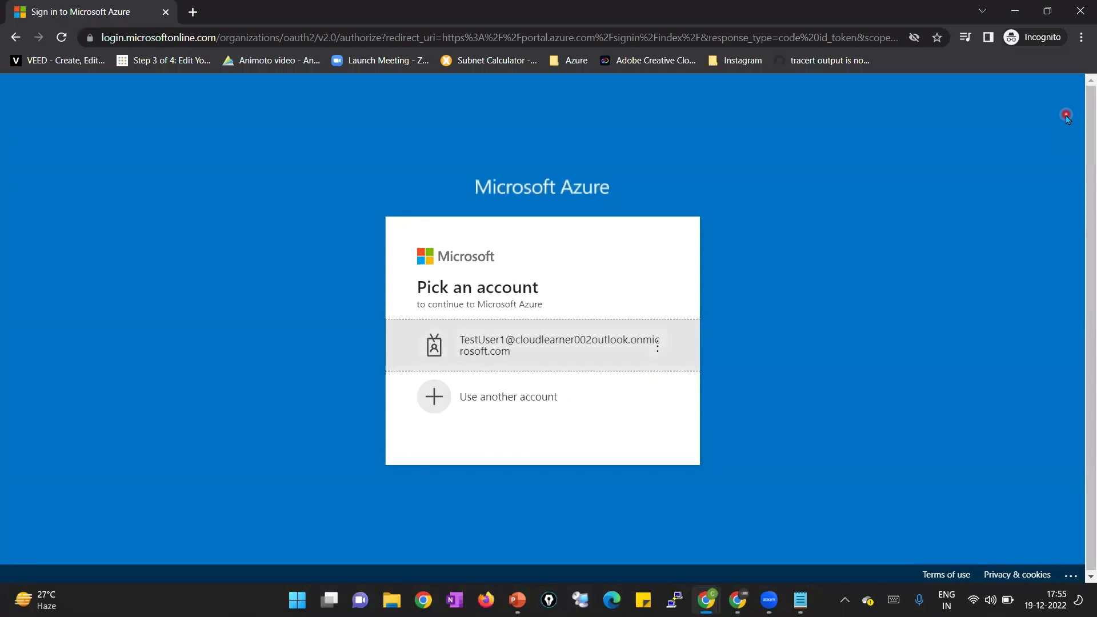
# Pick TestUser1 in the account picker and sign in with its password
pyautogui.click(617, 359)
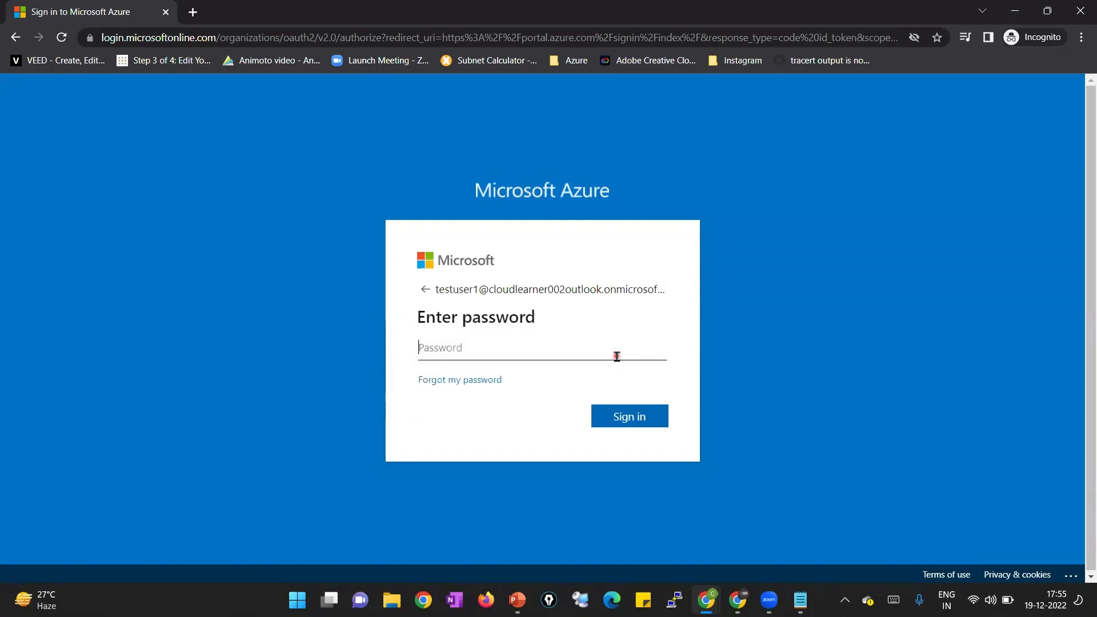
pyautogui.write('•••••••••••••')
pyautogui.press('Return')
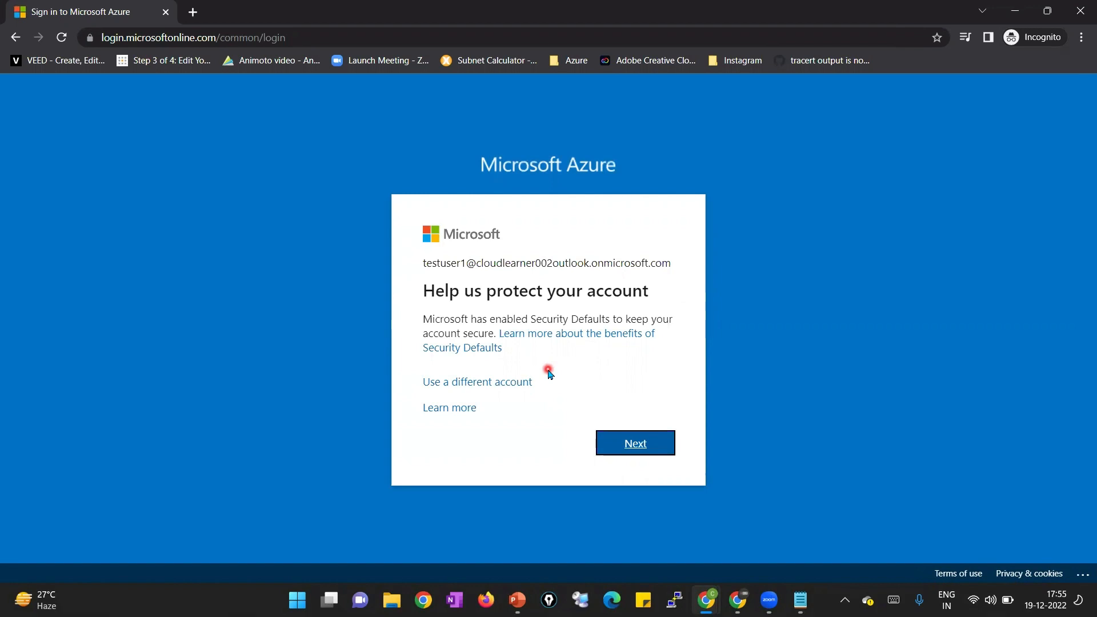
# Continue past the Security Defaults 'Help us protect your account' notice
pyautogui.click(646, 450)
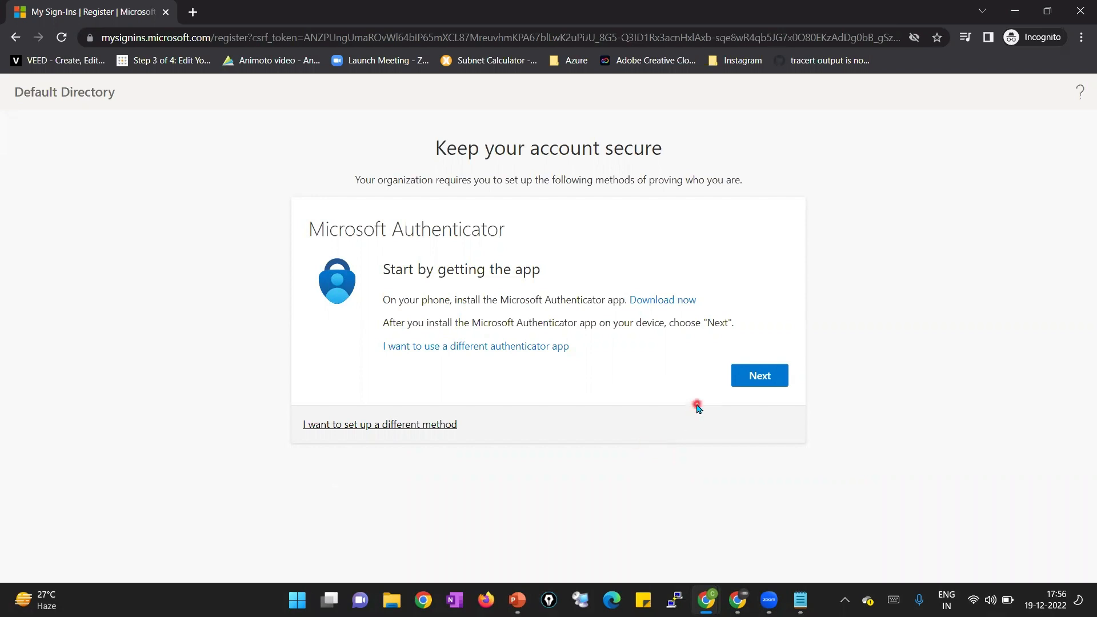
# Advance the Authenticator setup past 'Start by getting the app' and 'Set up your account'
pyautogui.click(750, 381)
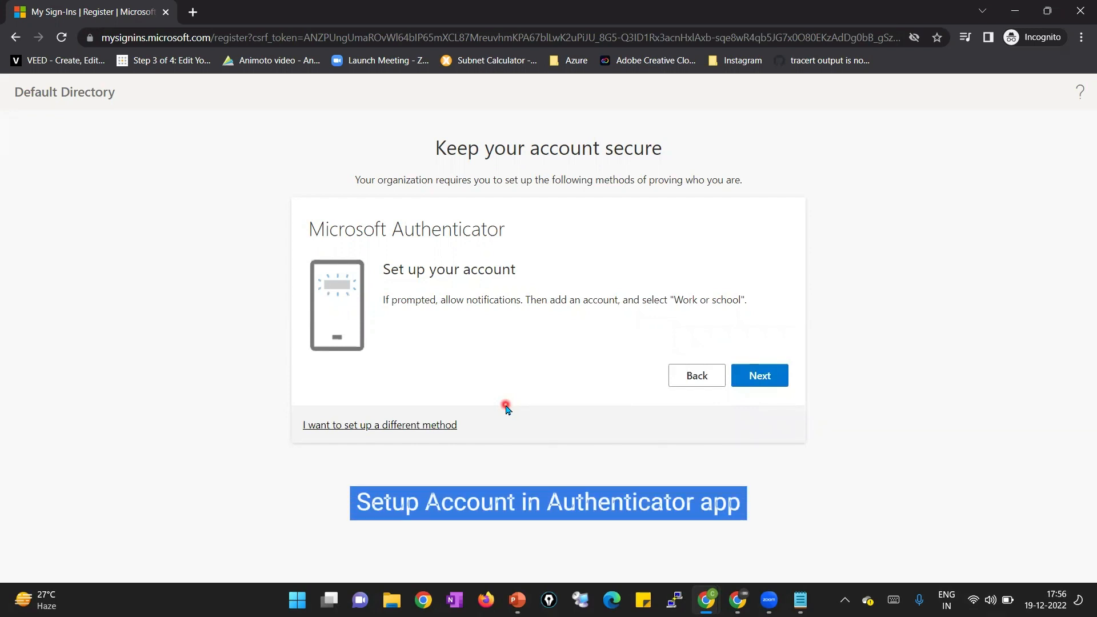
pyautogui.click(766, 386)
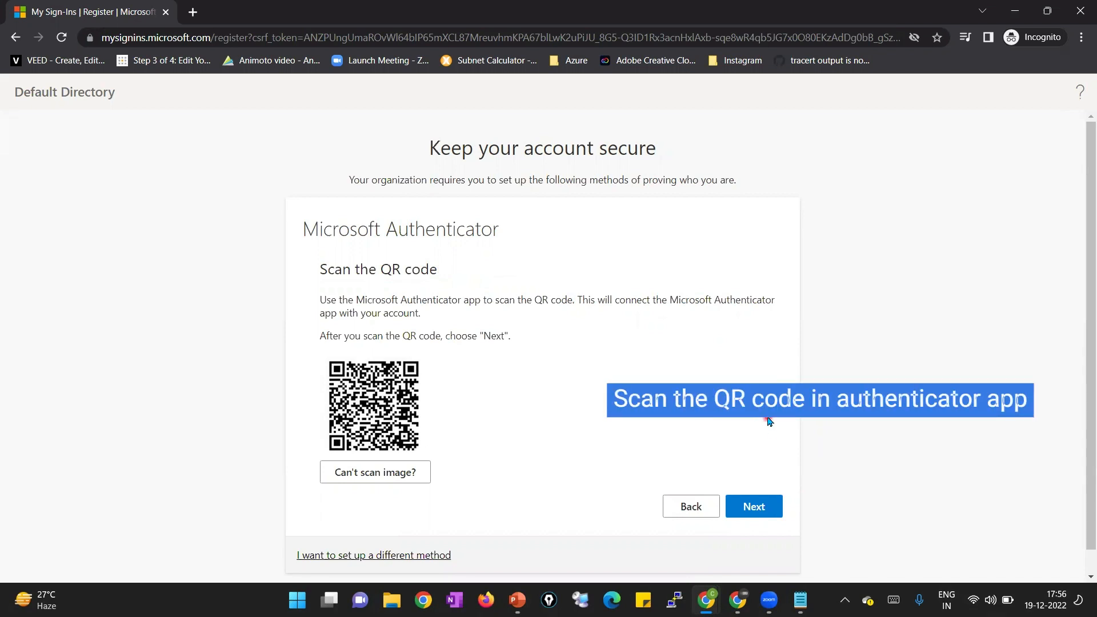
# Confirm the QR code scan, continue after approving the notification, and finish with Done
pyautogui.click(752, 515)
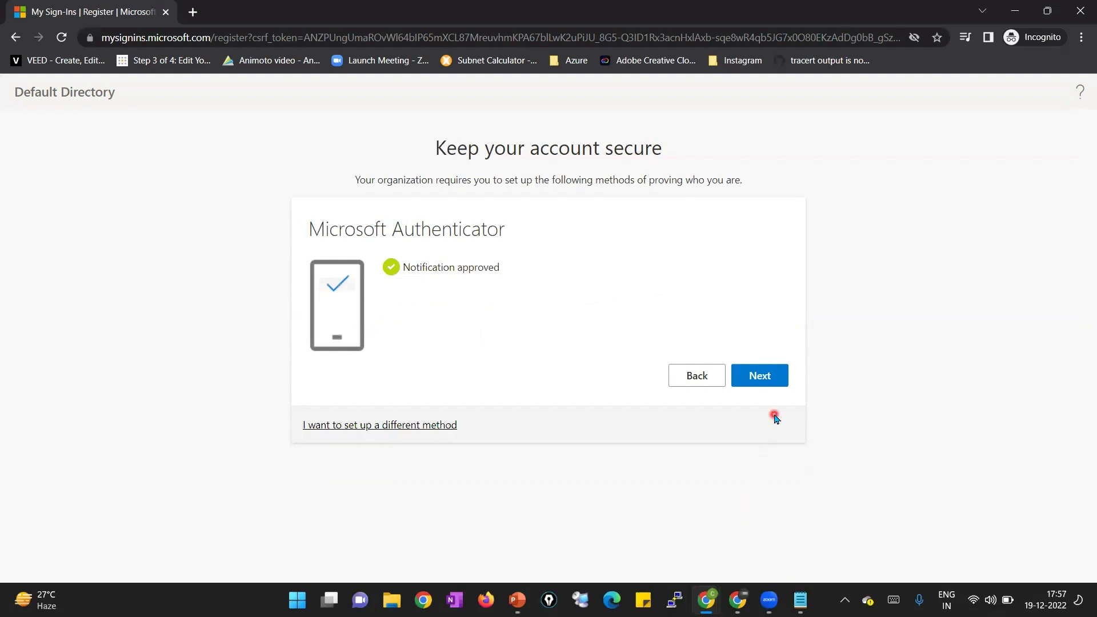
pyautogui.click(771, 381)
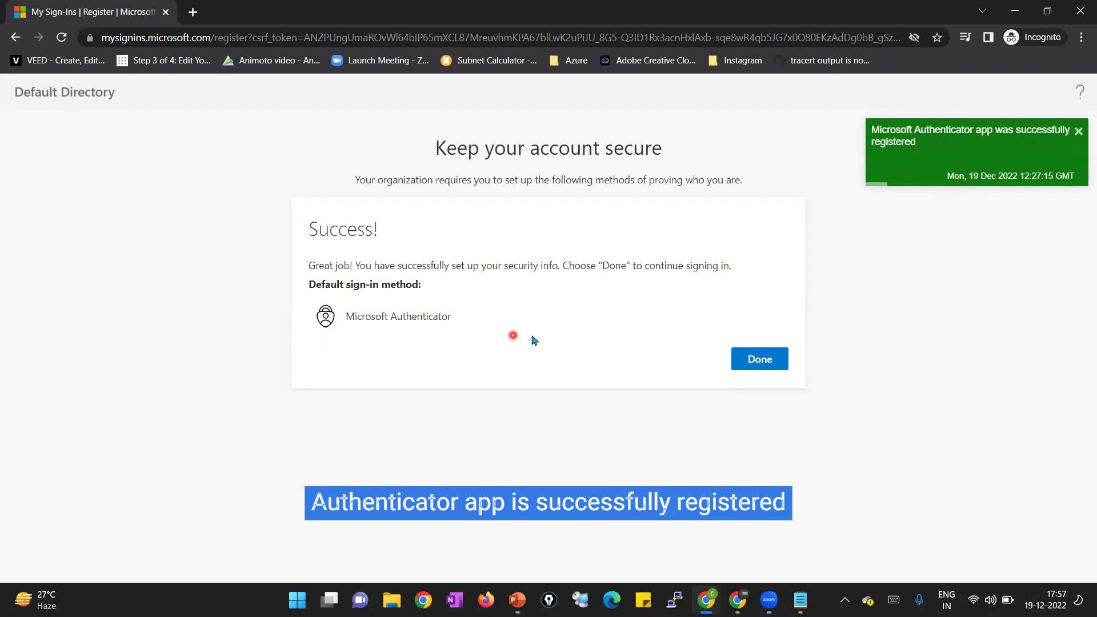
pyautogui.click(742, 363)
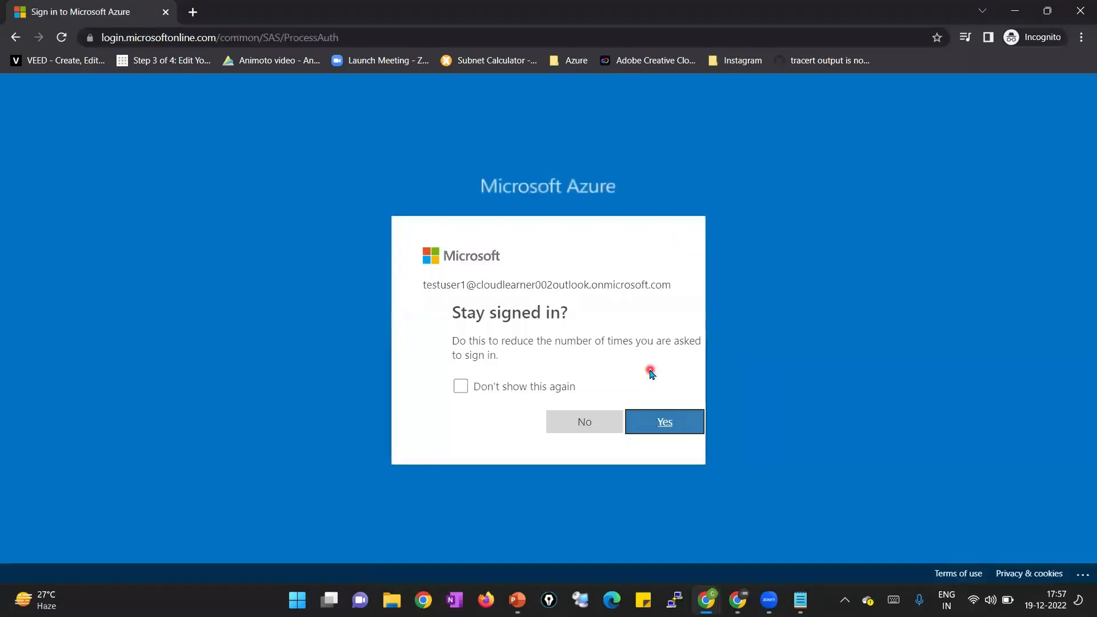
# Tick 'Don't show this again' and choose Yes to stay signed in
pyautogui.click(506, 387)
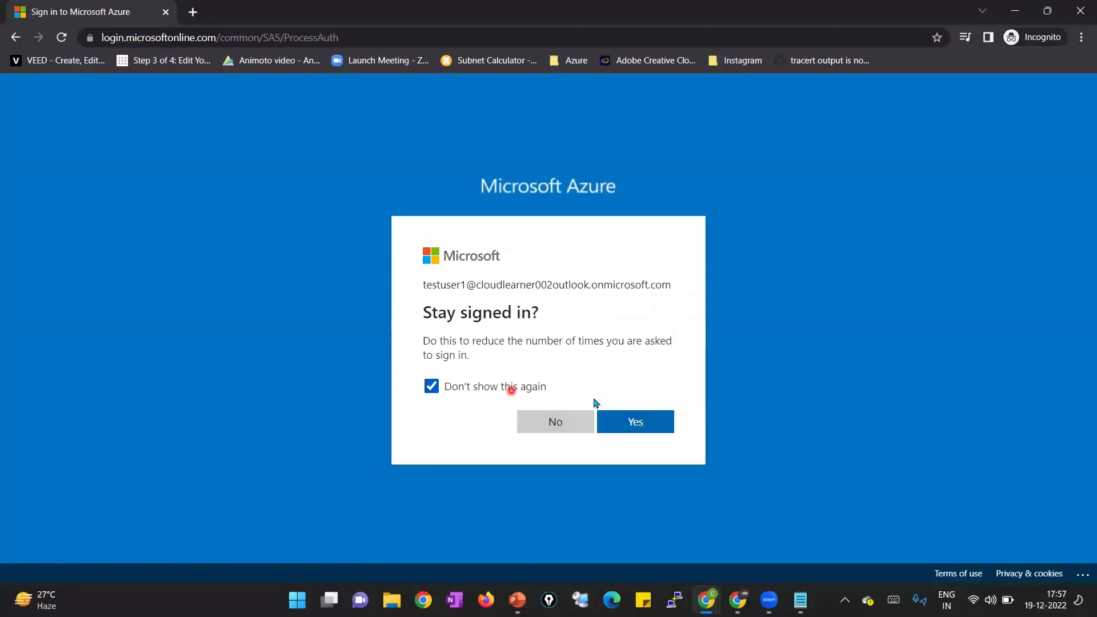
pyautogui.click(658, 424)
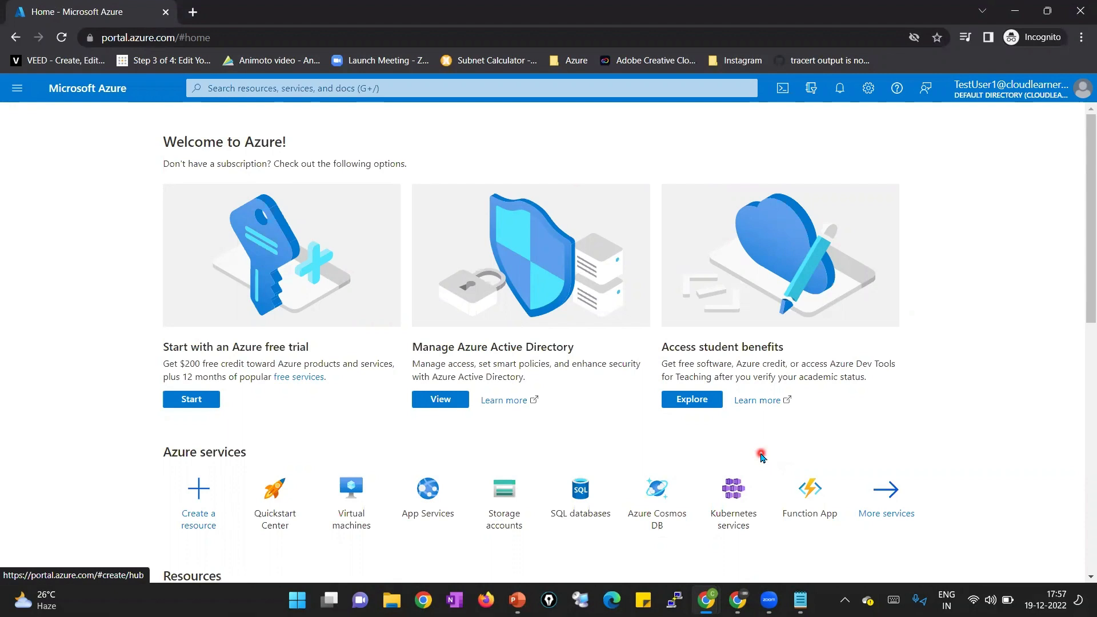
# Sign out of the portal and sign back in as the first test account
pyautogui.click(1060, 97)
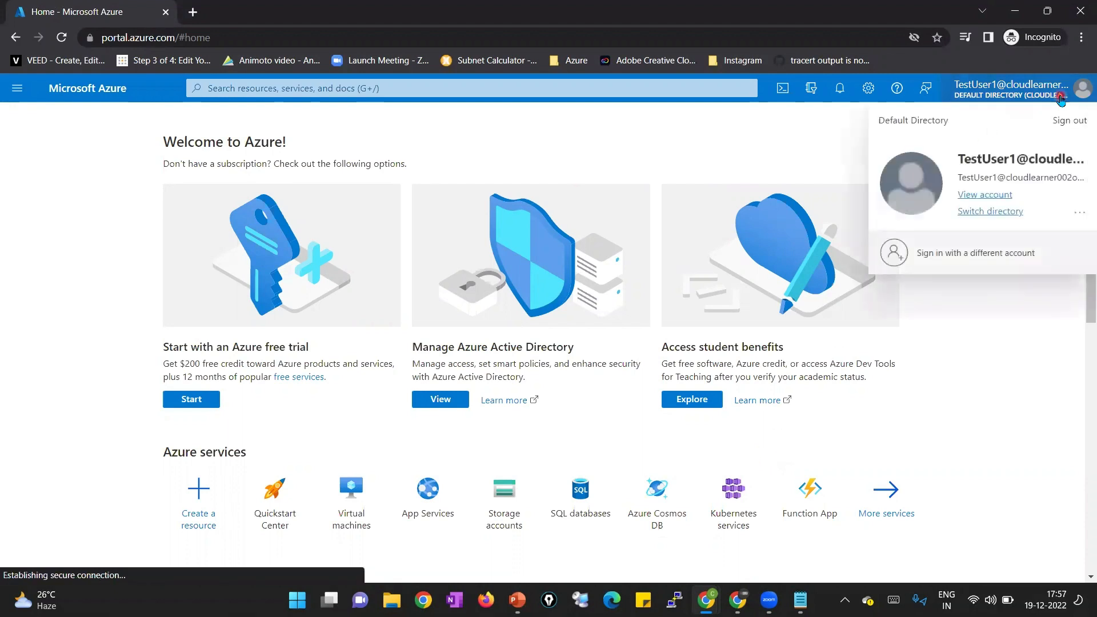
pyautogui.click(1069, 120)
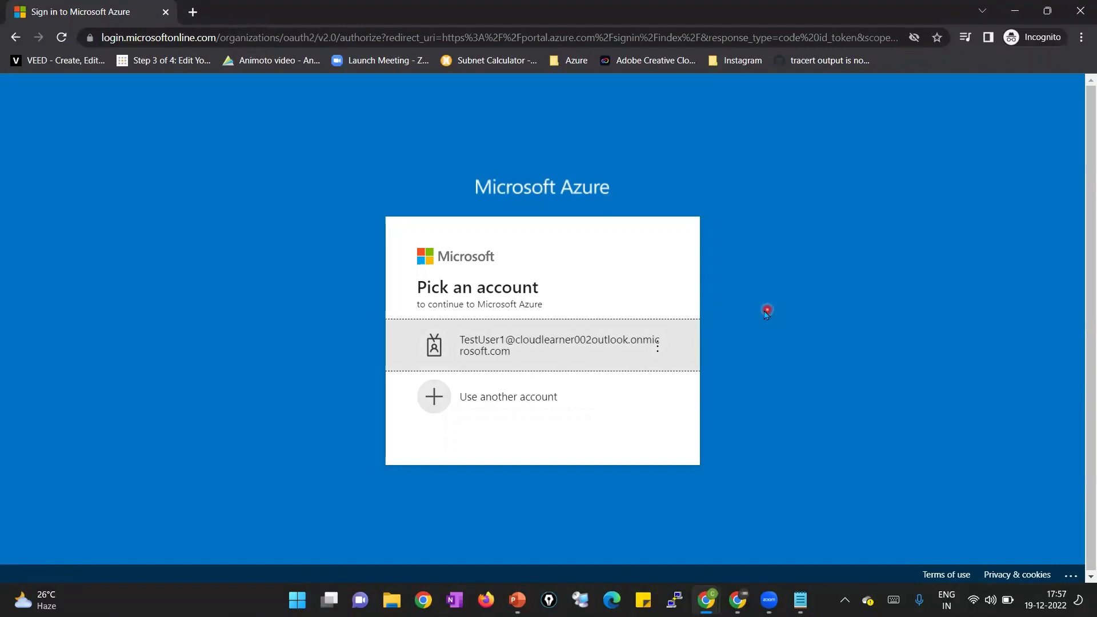
pyautogui.click(621, 348)
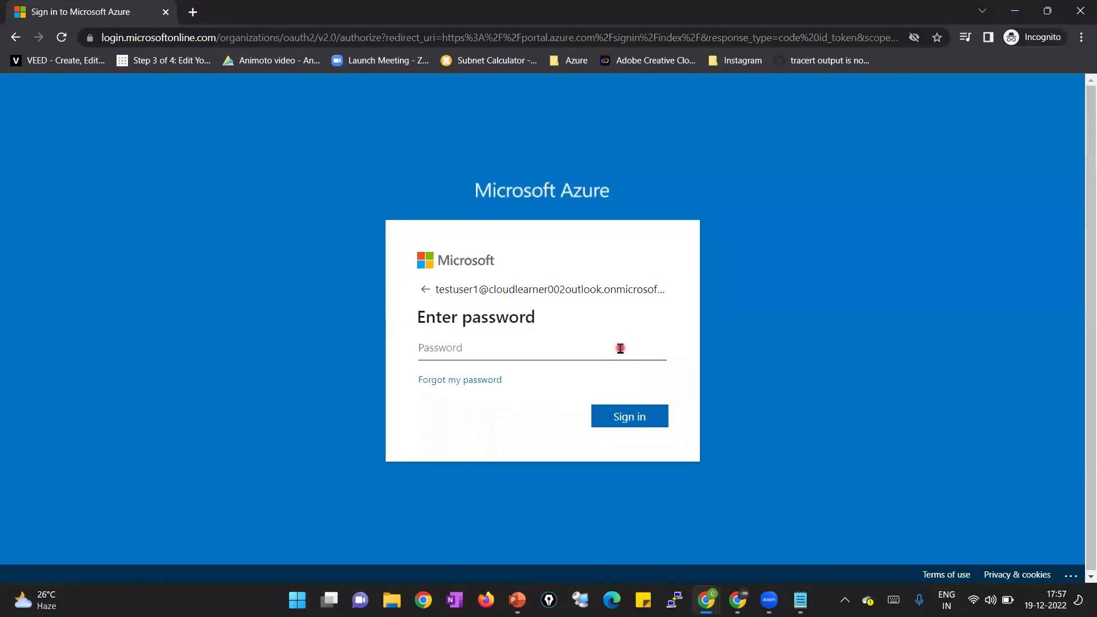
pyautogui.write('•••••••••••••••')
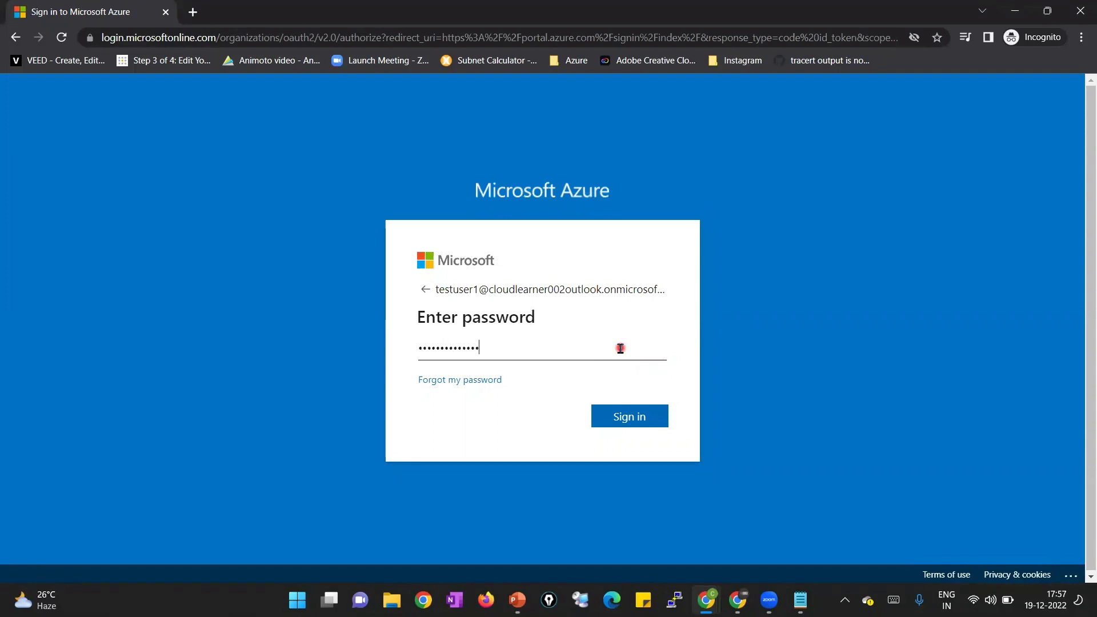
pyautogui.press('Return')
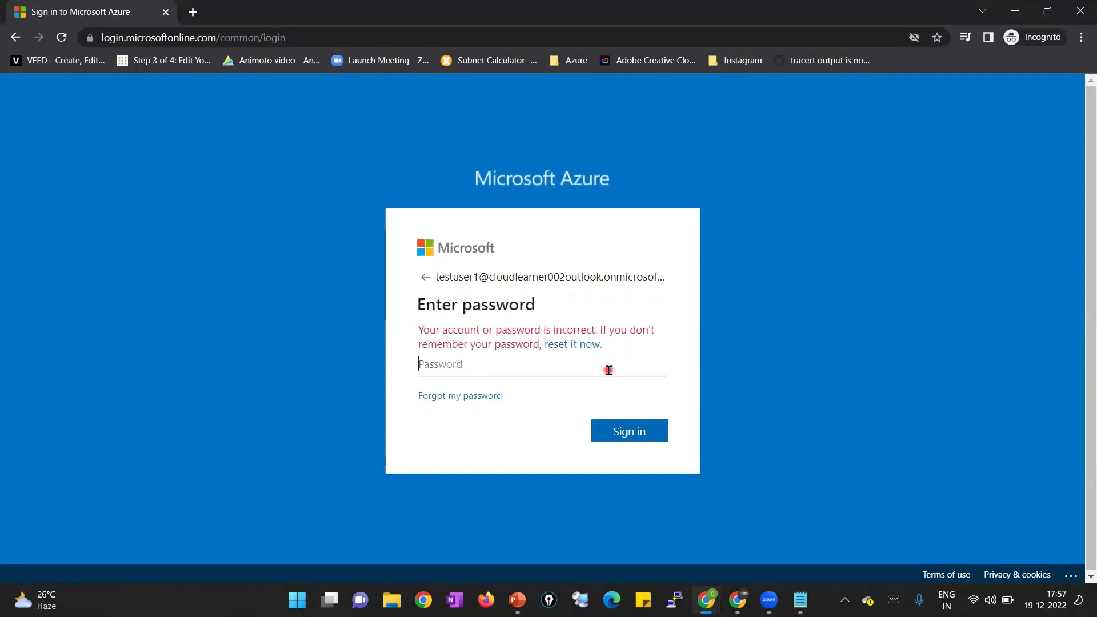
# Retype the password until accepted, then choose Yes to stay signed in
pyautogui.click(608, 370)
pyautogui.write('••••')
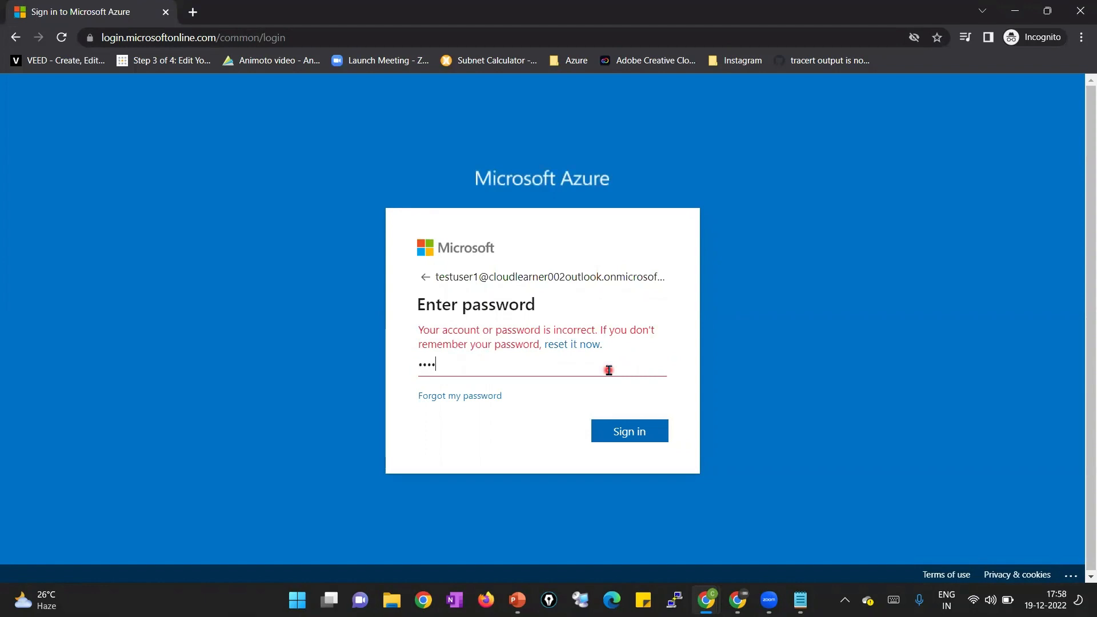
pyautogui.press('BackSpace')
pyautogui.press('BackSpace')
pyautogui.press('BackSpace')
pyautogui.press('BackSpace')
pyautogui.write('••••••••••••••')
pyautogui.press('Return')
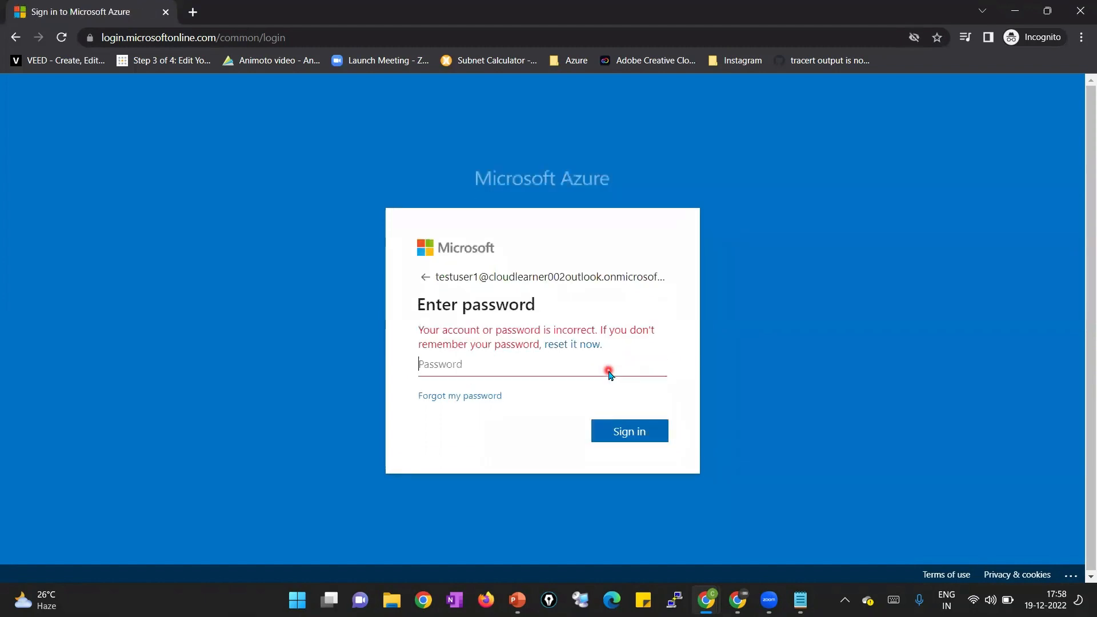
pyautogui.write('••••••')
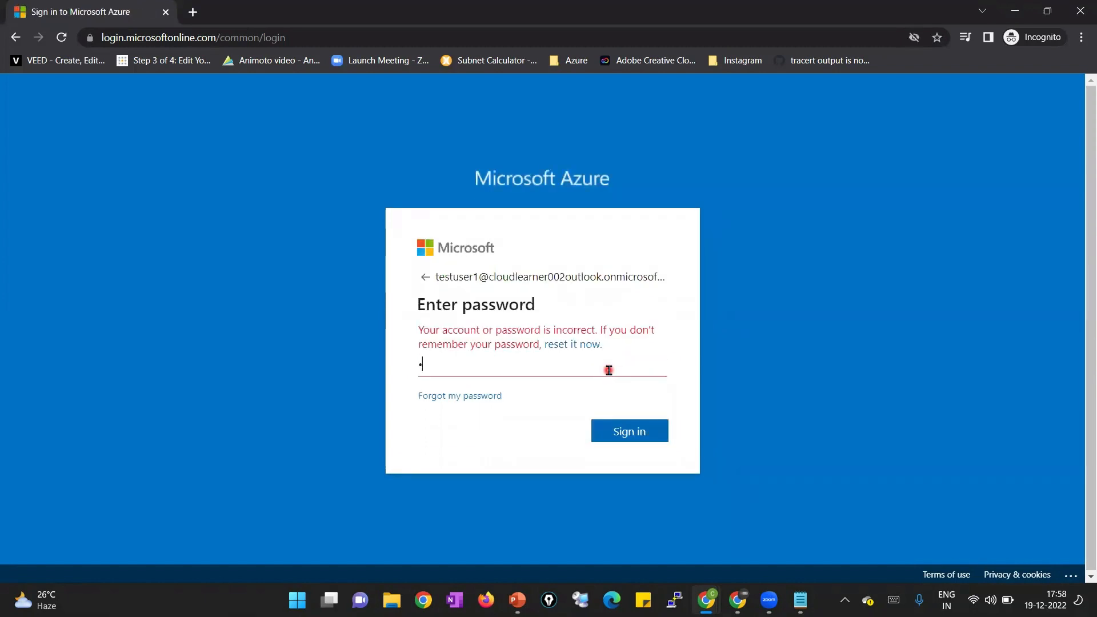
pyautogui.write('•••••••')
pyautogui.press('Return')
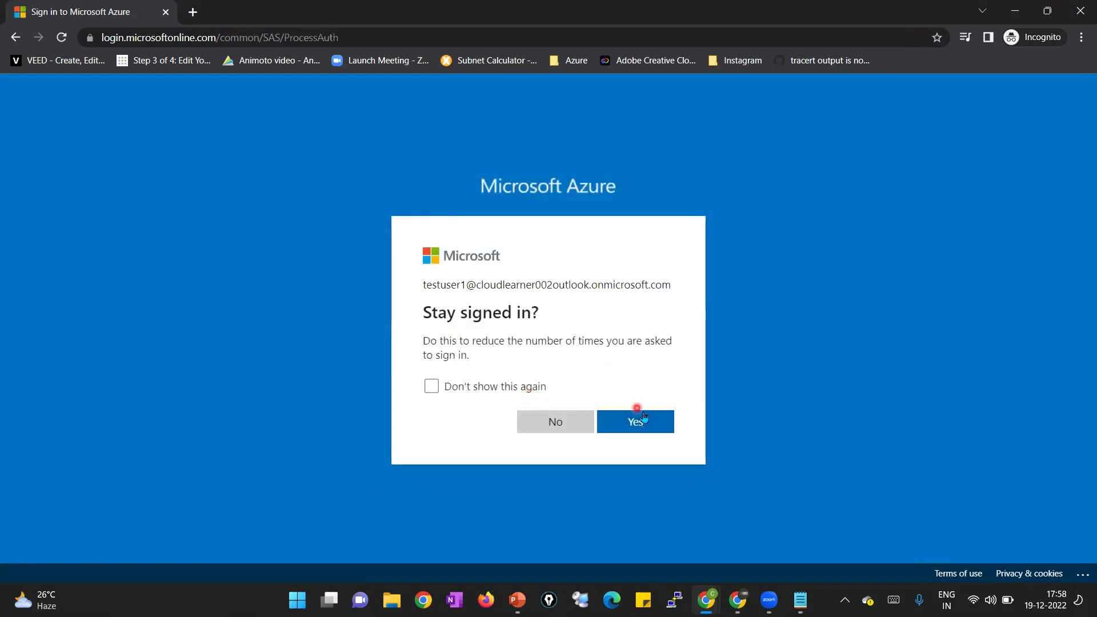
pyautogui.click(653, 433)
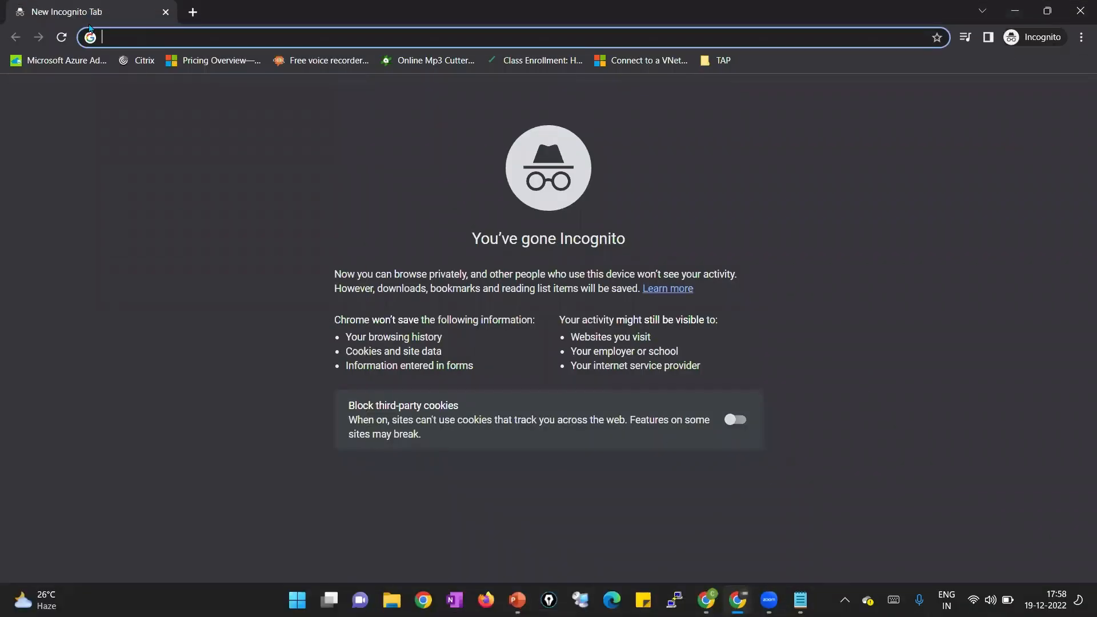
# Go to portal.azure.com in the new browser tab
pyautogui.click(175, 135)
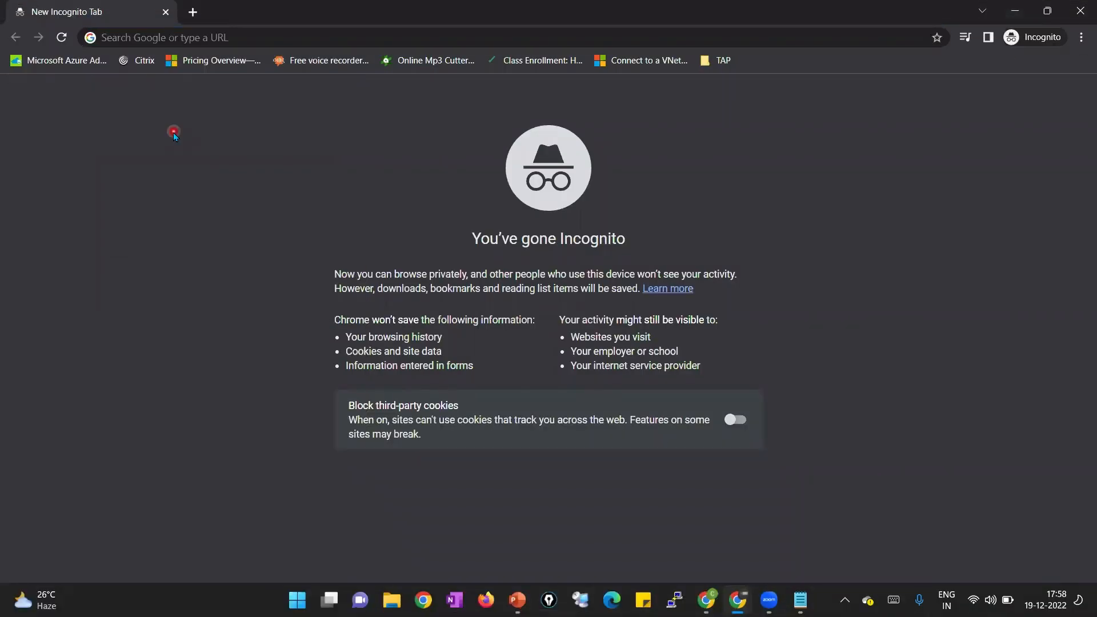
pyautogui.click(204, 37)
pyautogui.write('p')
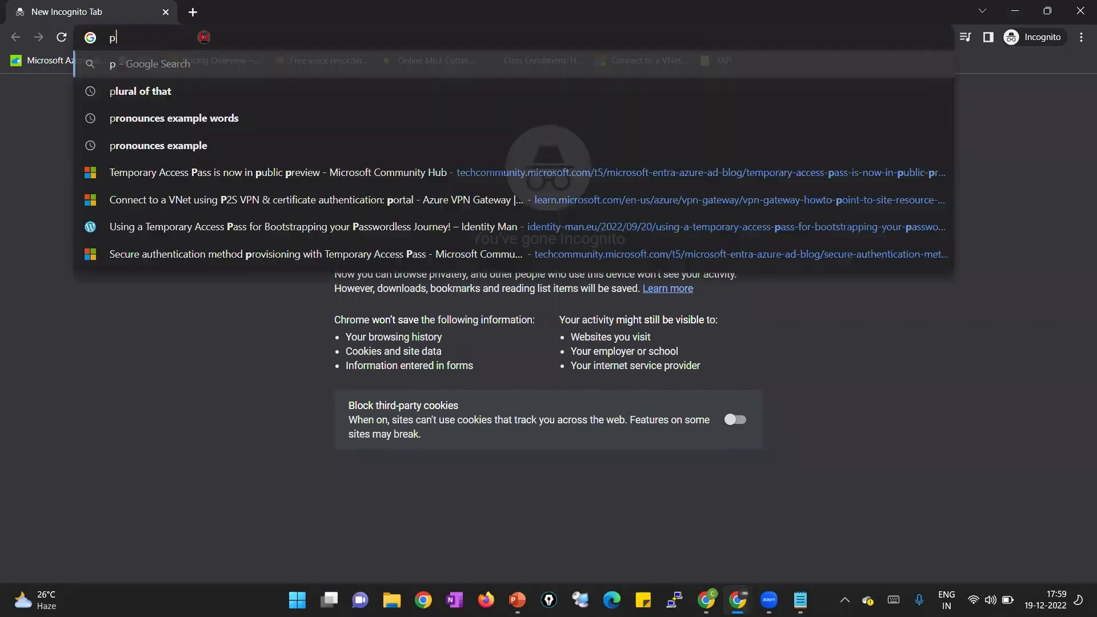
pyautogui.write('ortal.azure.')
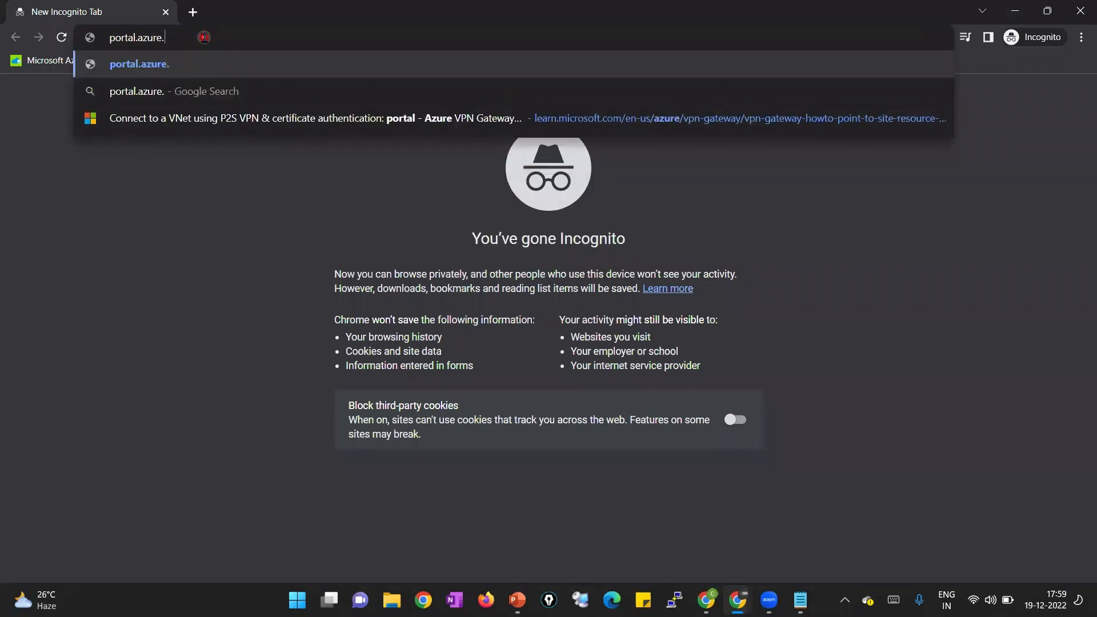
pyautogui.write('com')
pyautogui.press('Return')
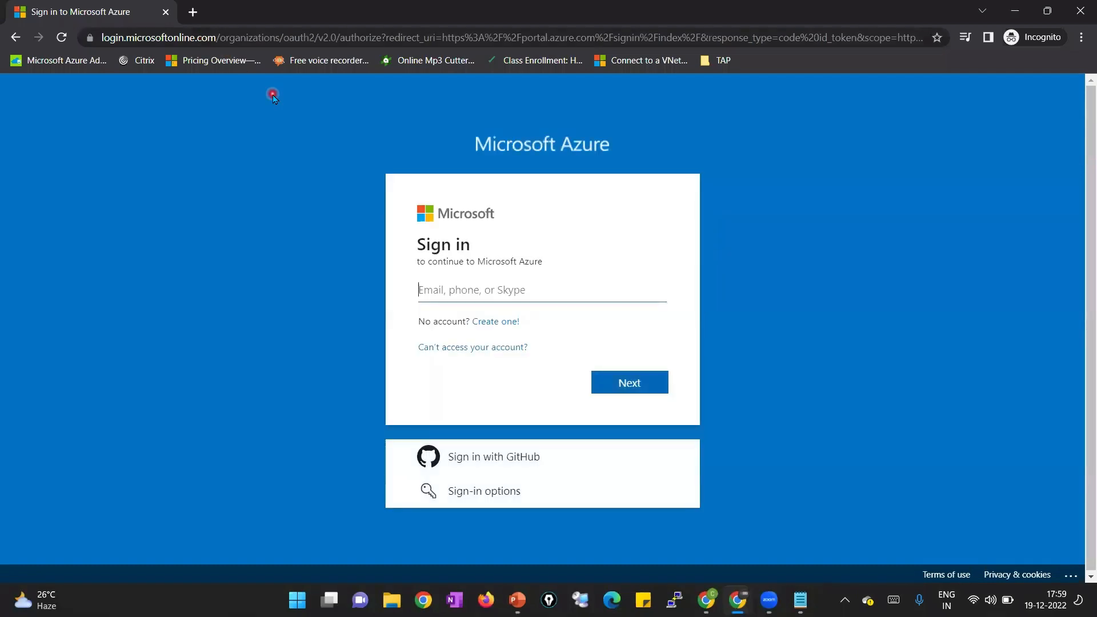
# Copy TestUser2's e-mail from the Notepad notes into the sign-in field and continue
pyautogui.moveTo(800, 600)
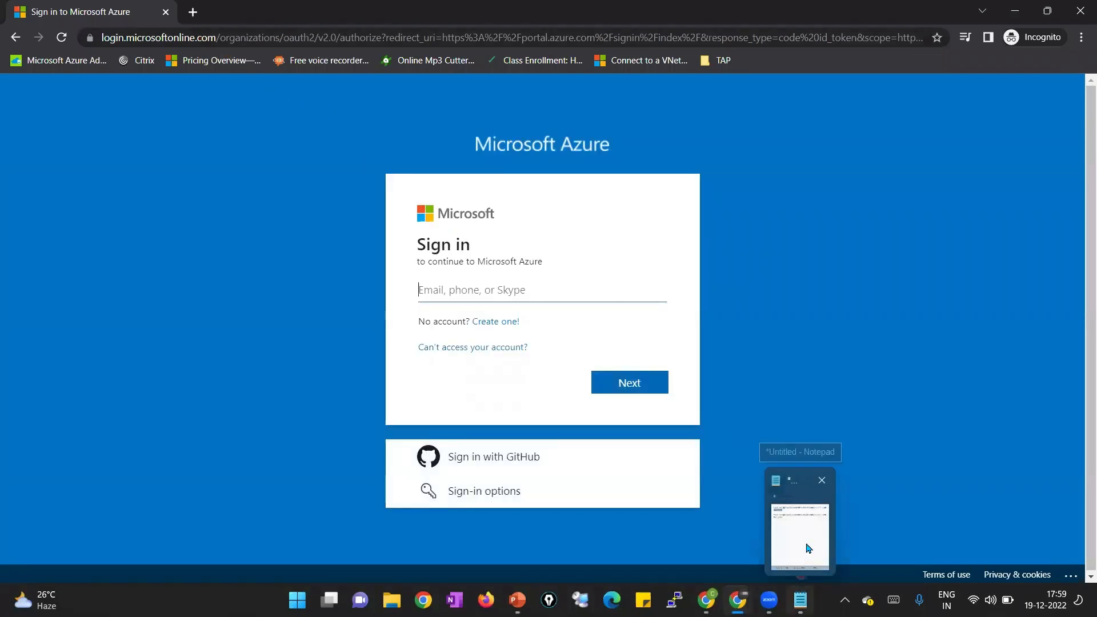
pyautogui.click(800, 508)
pyautogui.moveTo(950, 235); pyautogui.dragTo(672, 234)
pyautogui.hotkey('ctrl', 'c')
pyautogui.click(583, 290)
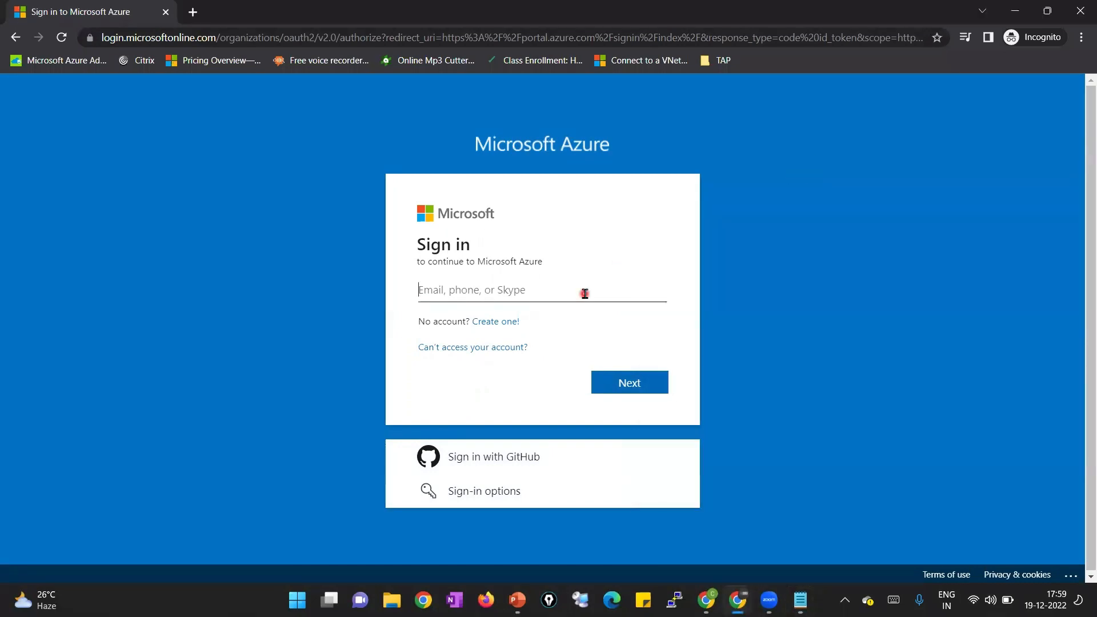
pyautogui.hotkey('ctrl', 'v')
pyautogui.click(653, 381)
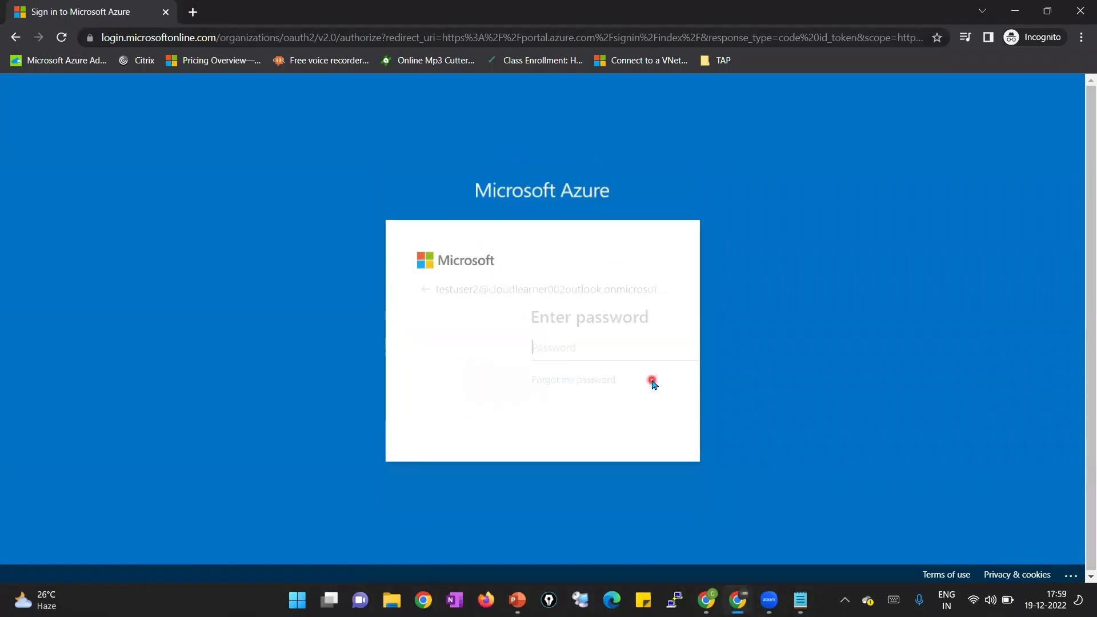
# Paste TestUser2's password from the notes and submit the sign-in
pyautogui.hotkey('alt', 'Tab')
pyautogui.moveTo(725, 251); pyautogui.dragTo(664, 251)
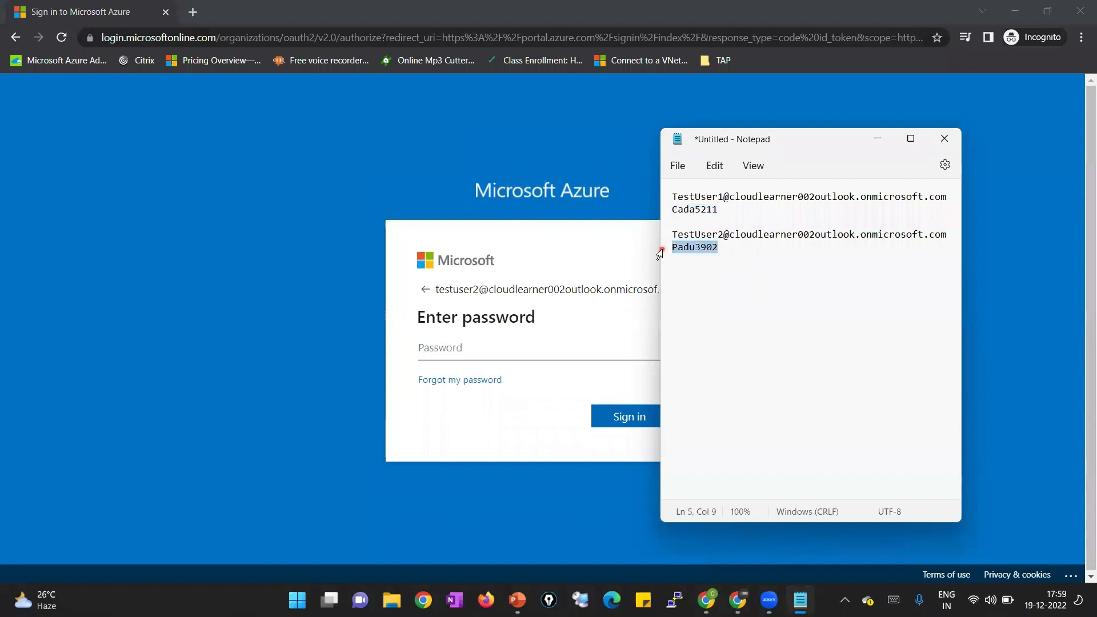
pyautogui.hotkey('ctrl', 'c')
pyautogui.click(551, 355)
pyautogui.hotkey('ctrl', 'v')
pyautogui.click(621, 423)
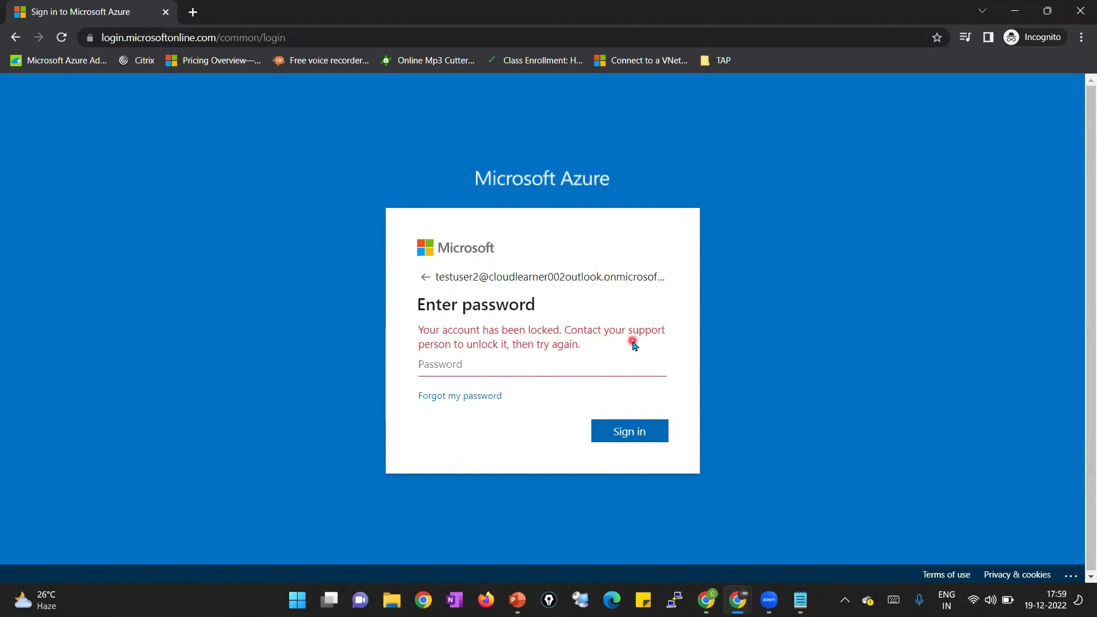
# Tick Account enabled in TestUser2's settings properties and save
pyautogui.moveTo(706, 600)
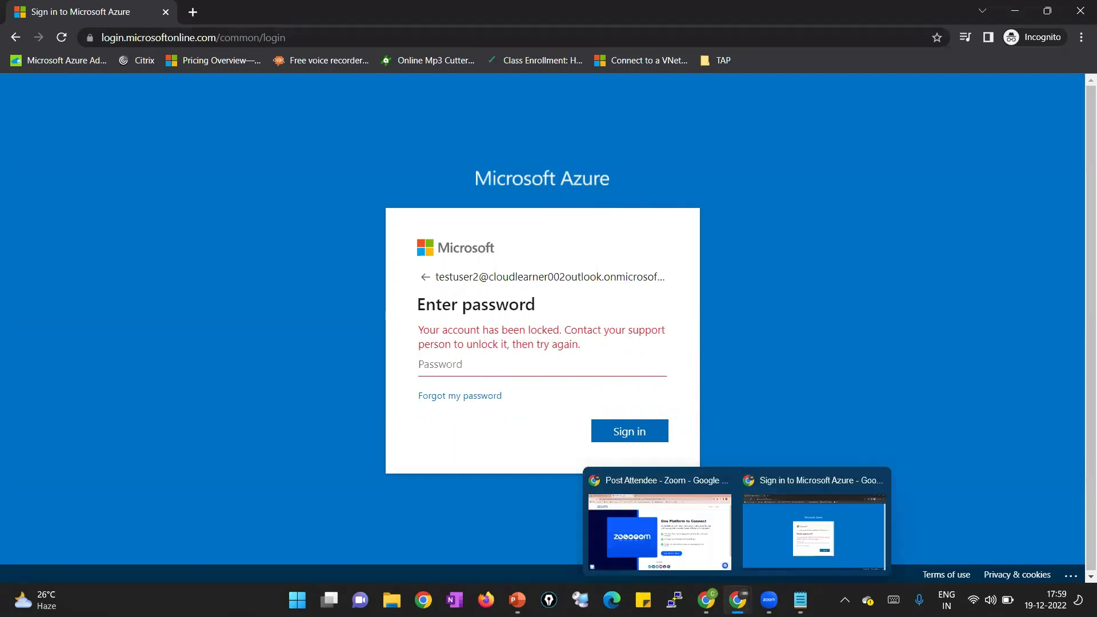
pyautogui.click(681, 552)
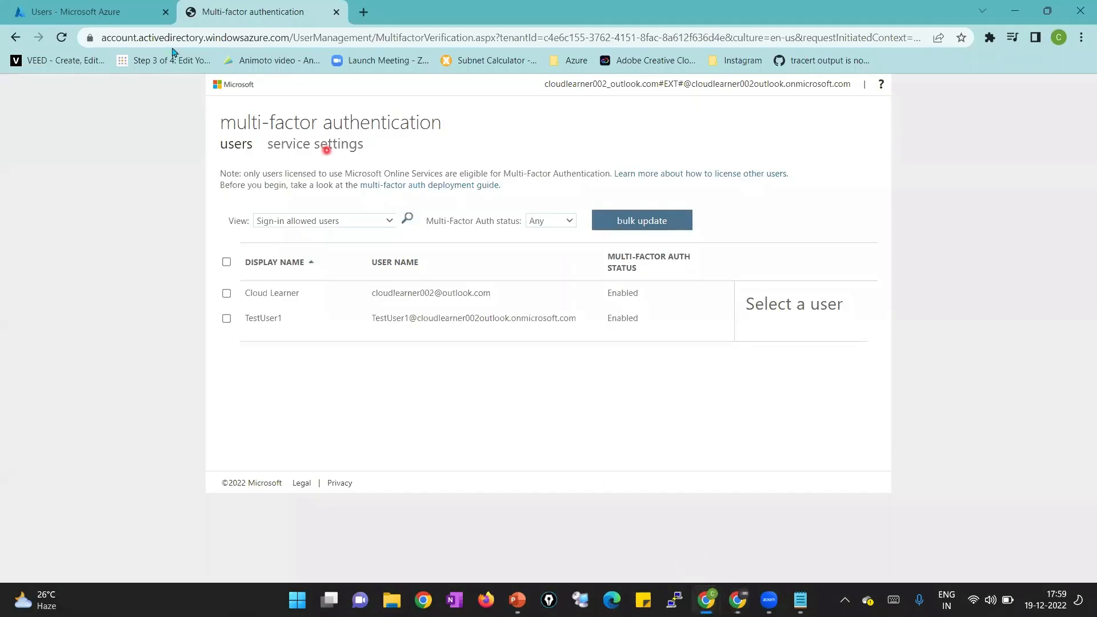
pyautogui.click(129, 23)
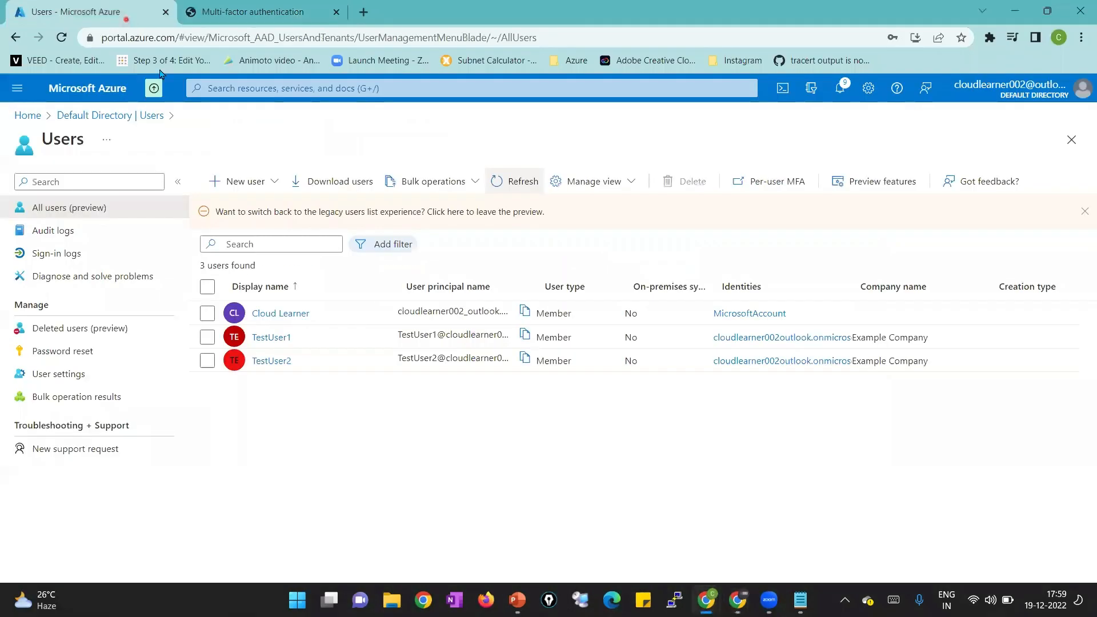
pyautogui.click(280, 362)
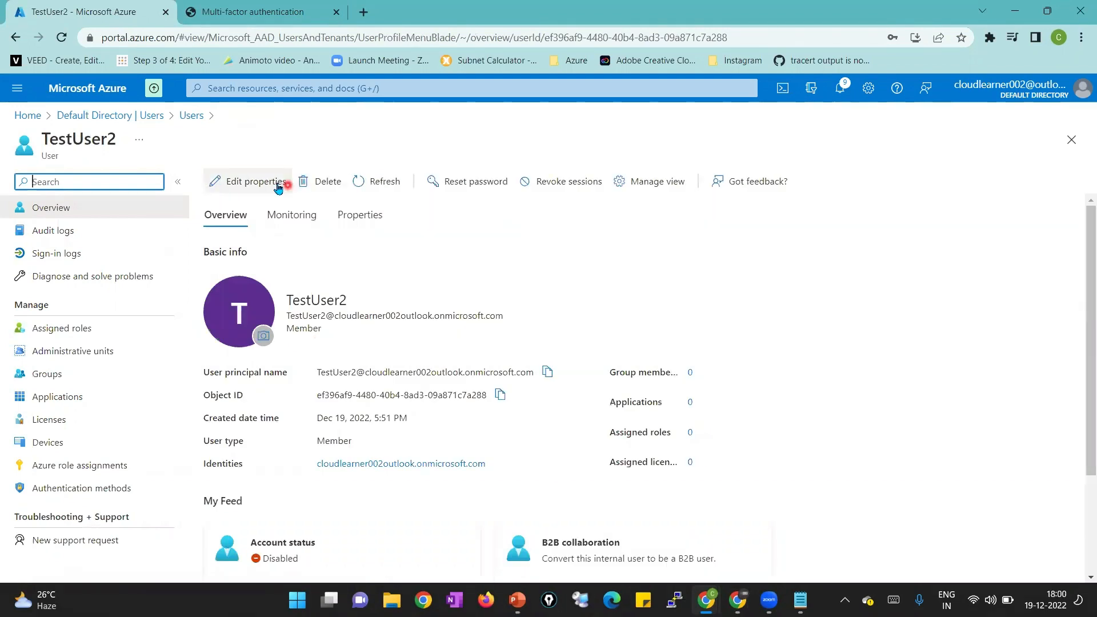
pyautogui.click(278, 183)
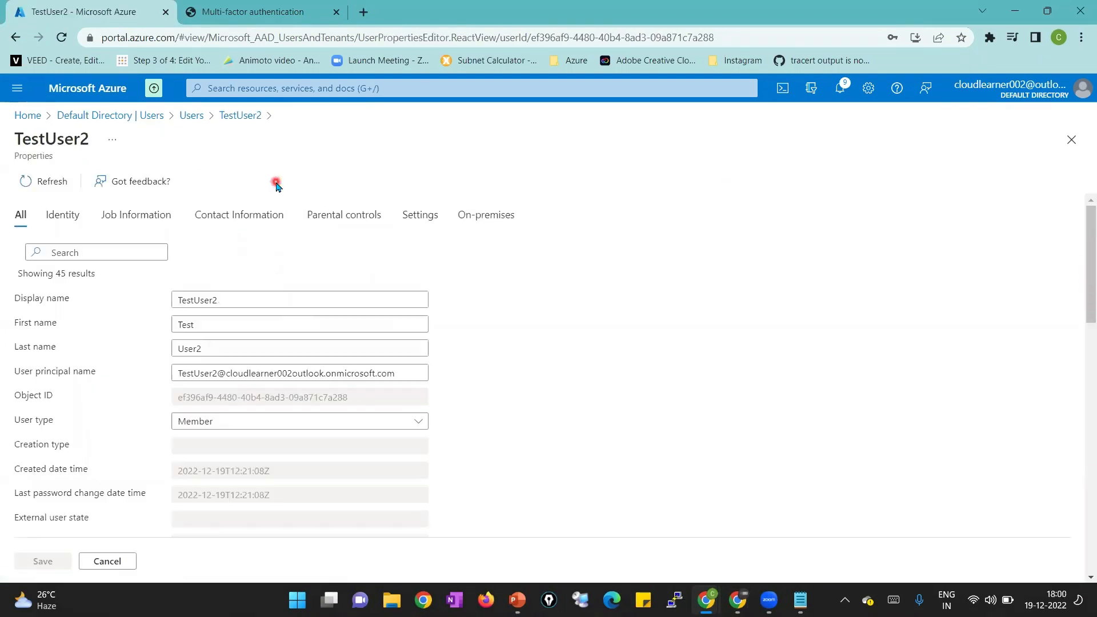
pyautogui.click(412, 219)
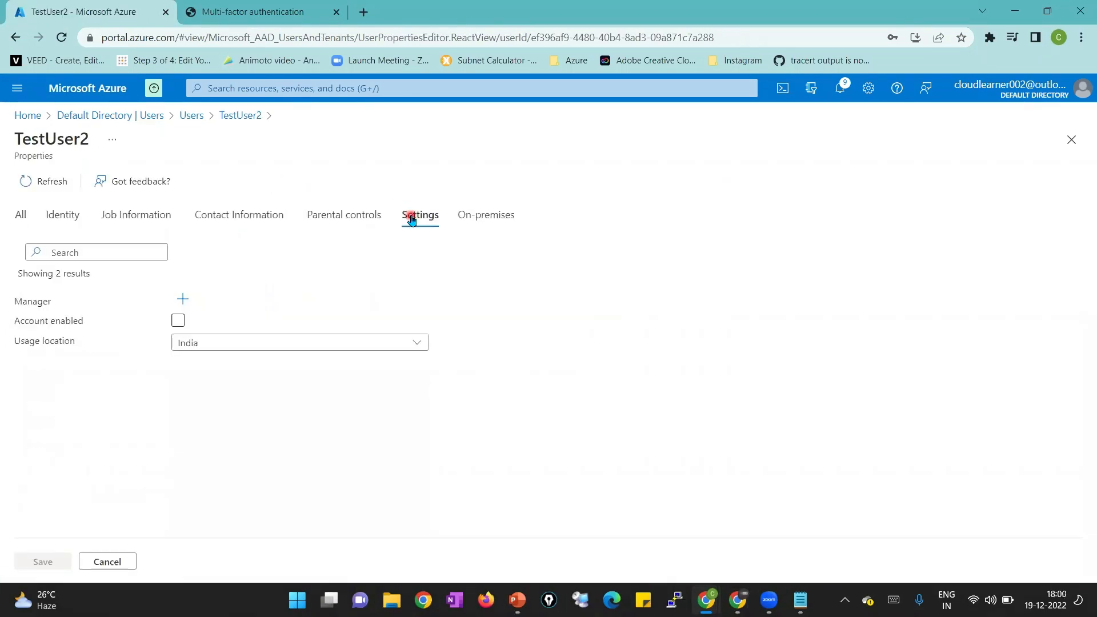
pyautogui.click(177, 320)
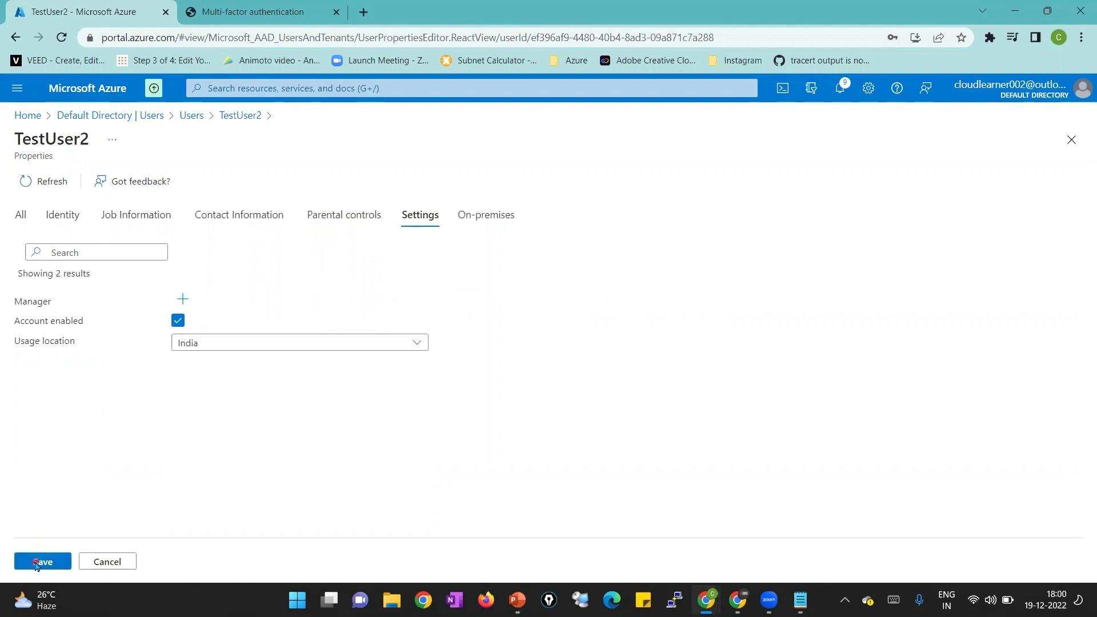
pyautogui.click(36, 562)
# Refresh TestUser2's overview, the all-users list, and the multi-factor authentication user list
pyautogui.click(371, 186)
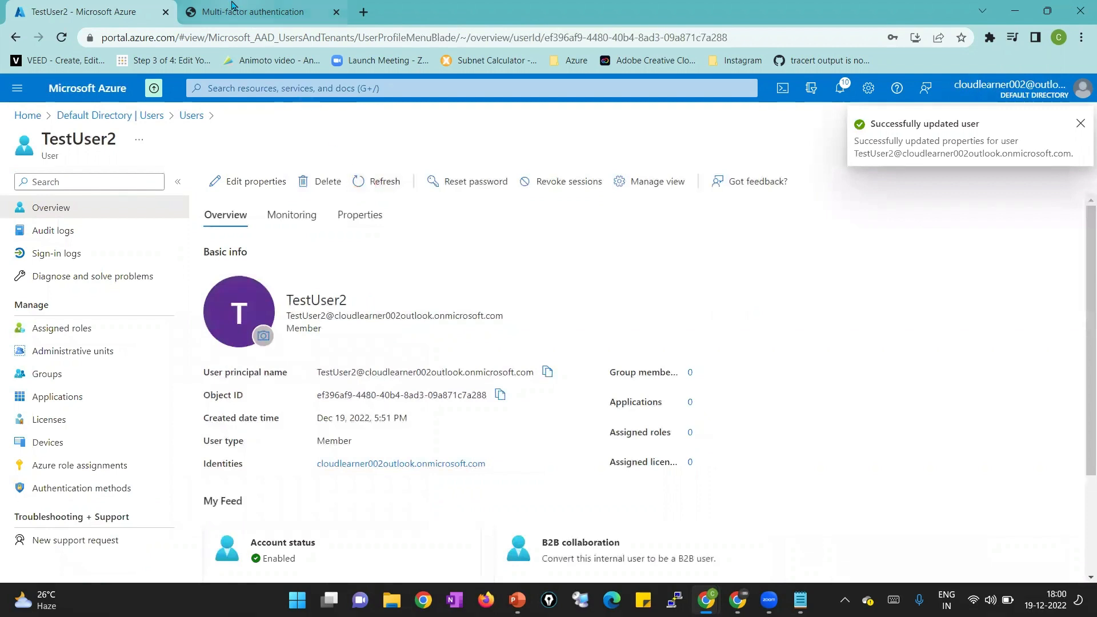
pyautogui.click(193, 115)
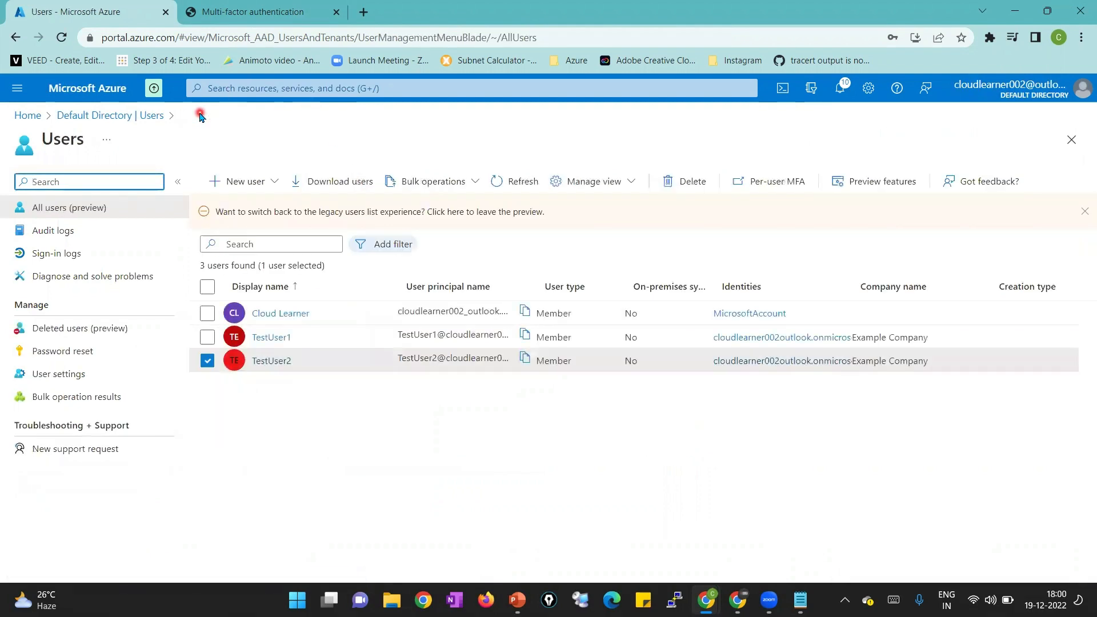
pyautogui.click(498, 181)
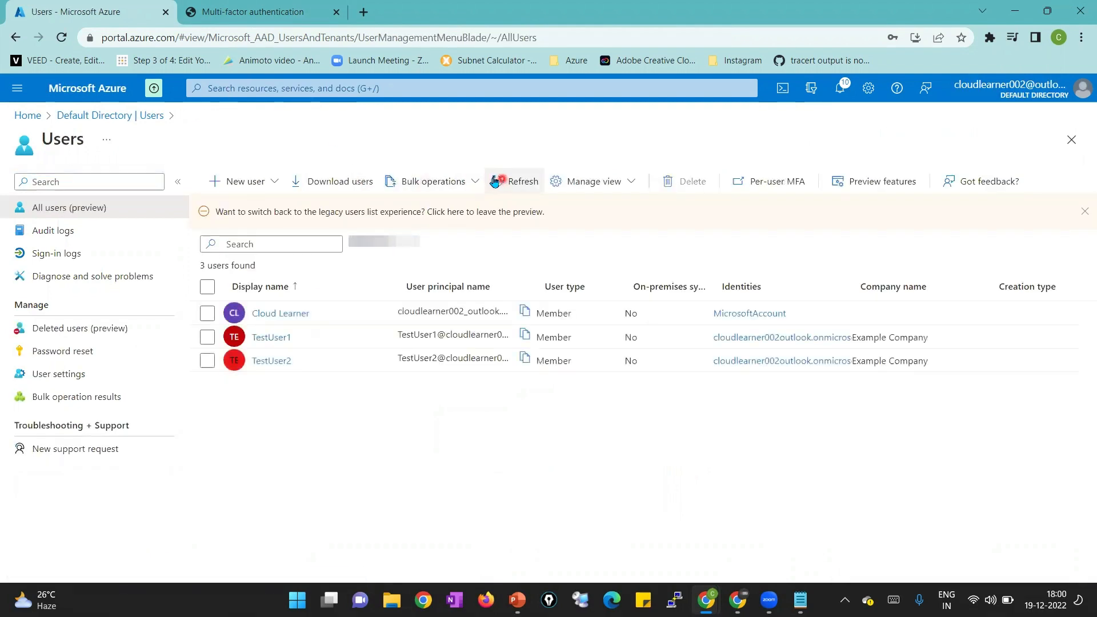
pyautogui.click(269, 25)
pyautogui.click(62, 37)
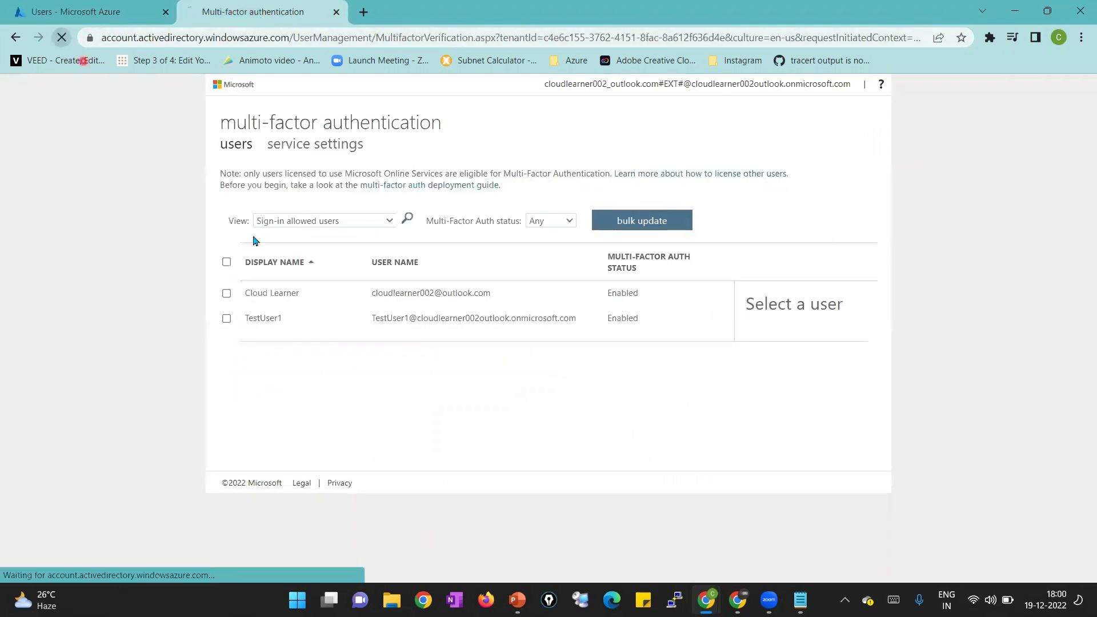
pyautogui.click(121, 11)
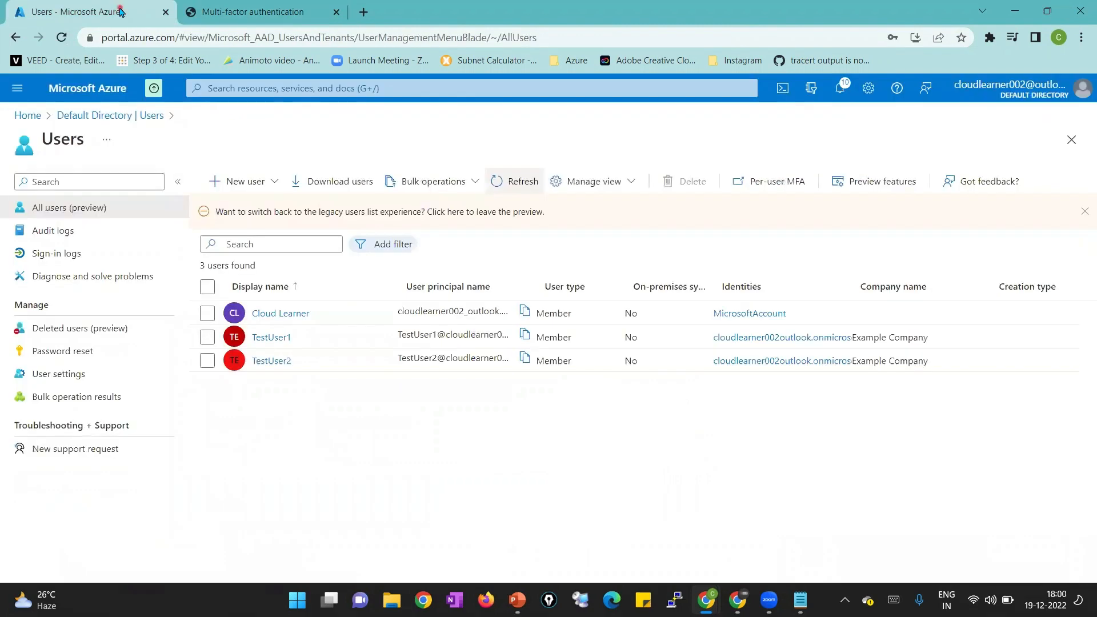
# Reload the users list and go back to the start of sign-in in the incognito window
pyautogui.click(518, 181)
pyautogui.moveTo(737, 600)
pyautogui.click(767, 549)
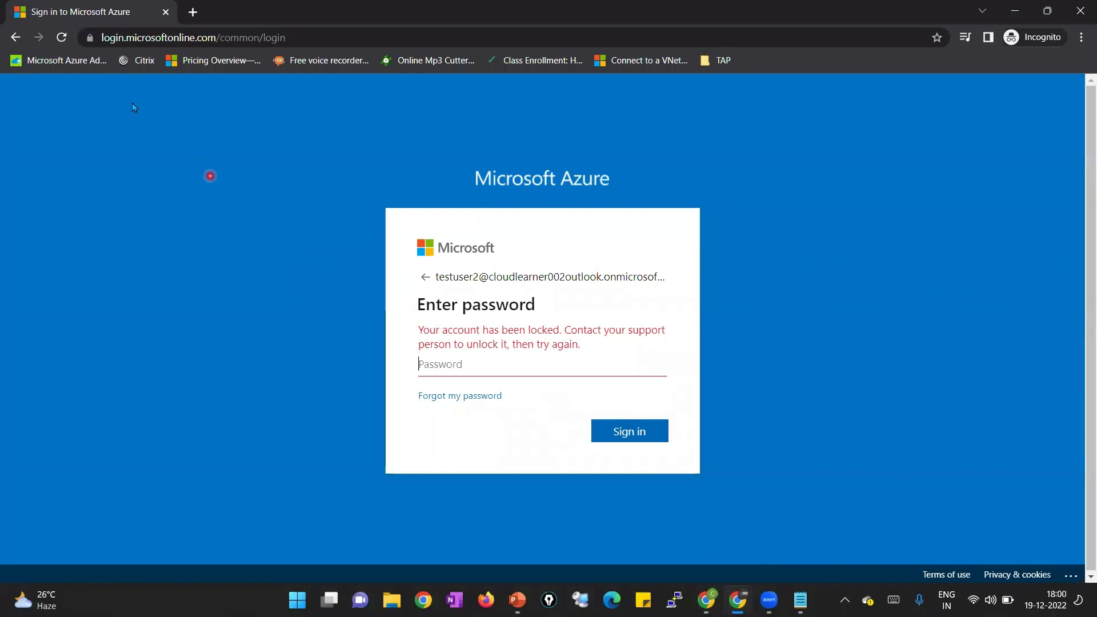
pyautogui.click(25, 38)
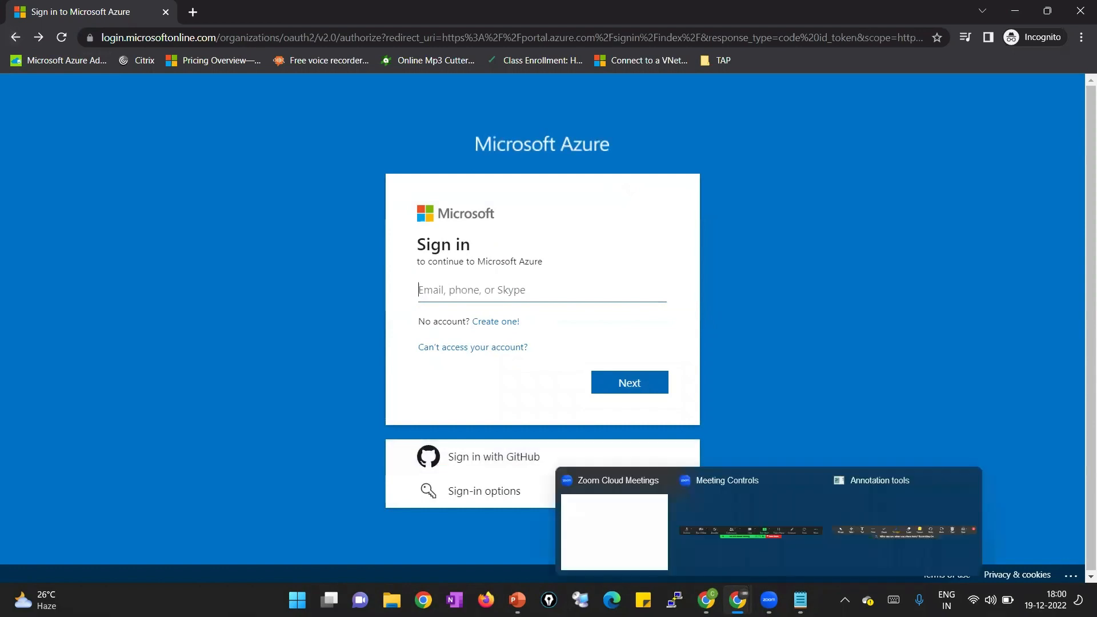
# Paste TestUser2's sign-in address from the notes and continue to the password step
pyautogui.click(800, 600)
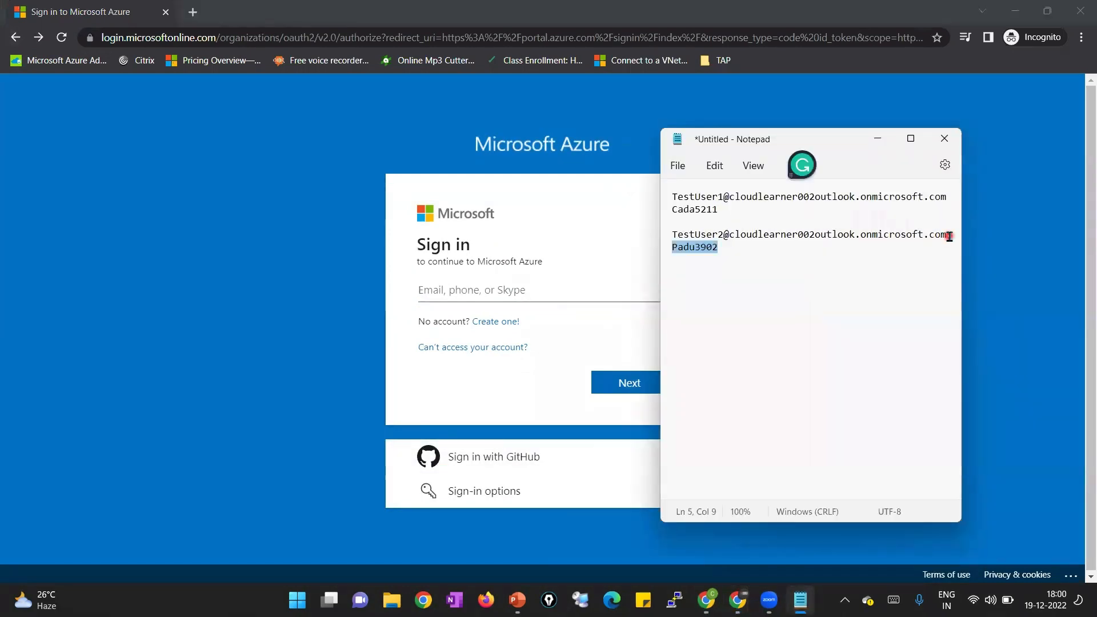
pyautogui.moveTo(949, 236); pyautogui.dragTo(657, 240)
pyautogui.hotkey('ctrl', 'c')
pyautogui.click(540, 295)
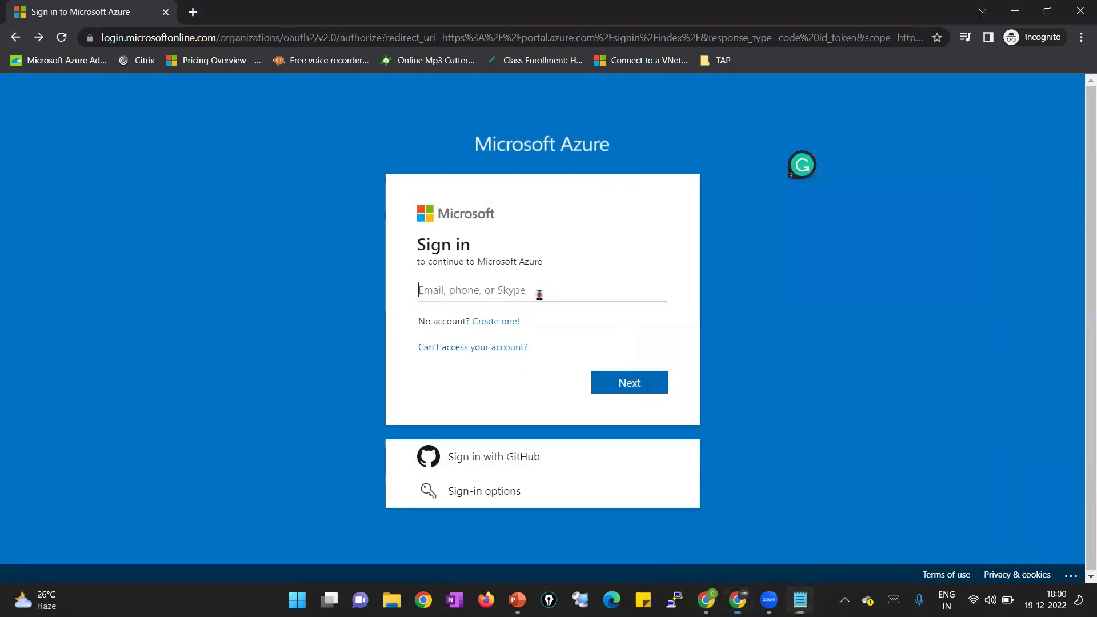
pyautogui.hotkey('ctrl', 'v')
pyautogui.click(657, 386)
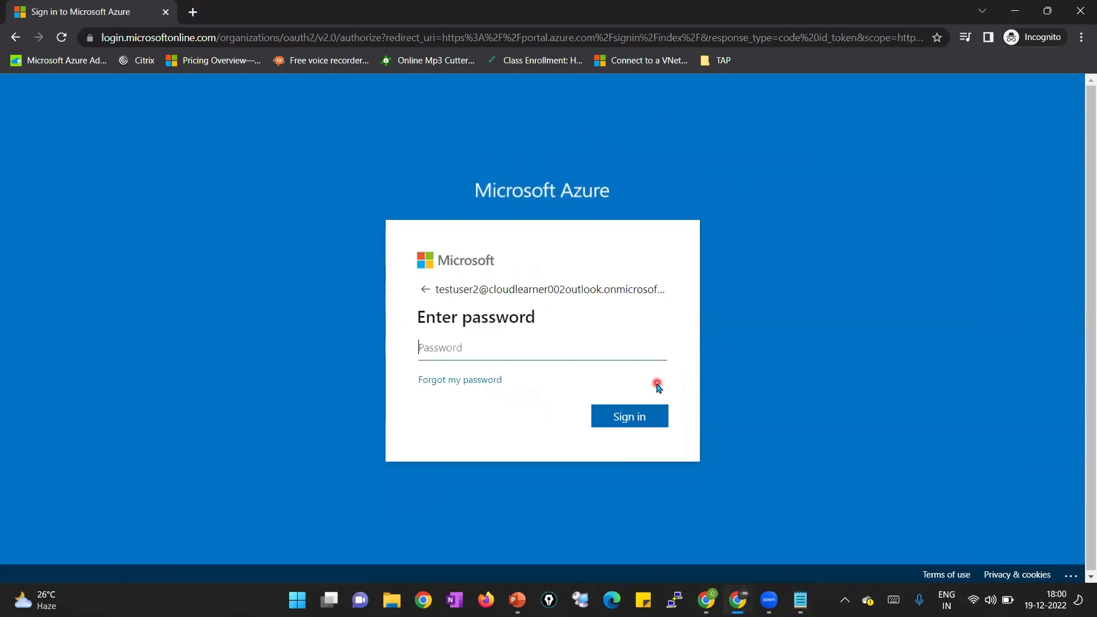
# Copy TestUser2's password from the notes, paste it, and submit the sign-in
pyautogui.hotkey('alt', 'Tab')
pyautogui.click(724, 246)
pyautogui.moveTo(694, 244); pyautogui.dragTo(668, 244)
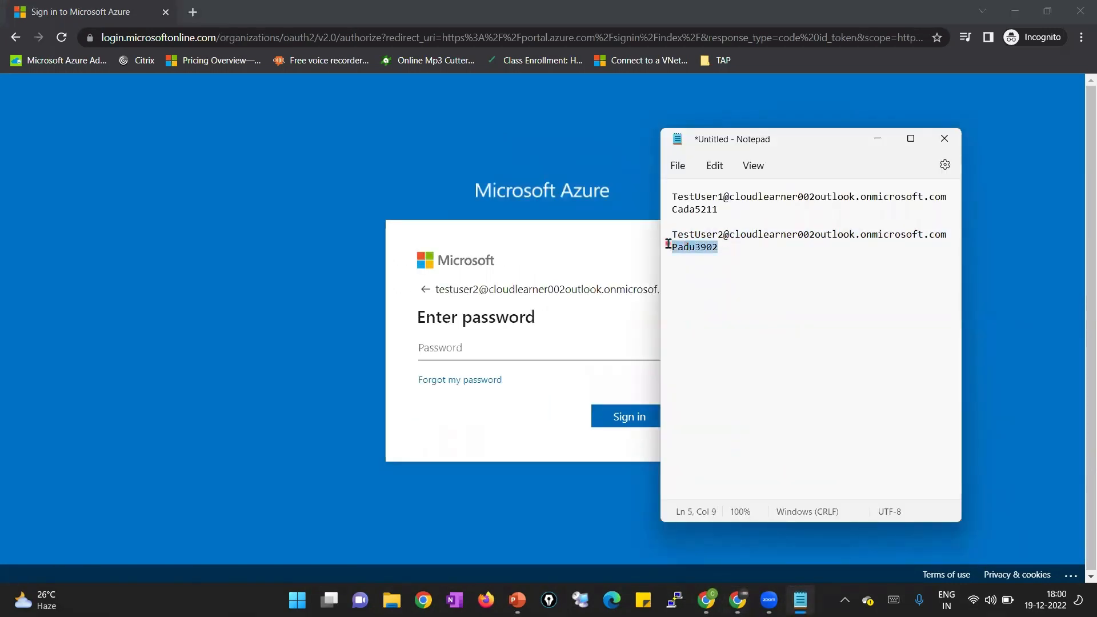
pyautogui.hotkey('ctrl', 'c')
pyautogui.click(520, 349)
pyautogui.hotkey('ctrl', 'v')
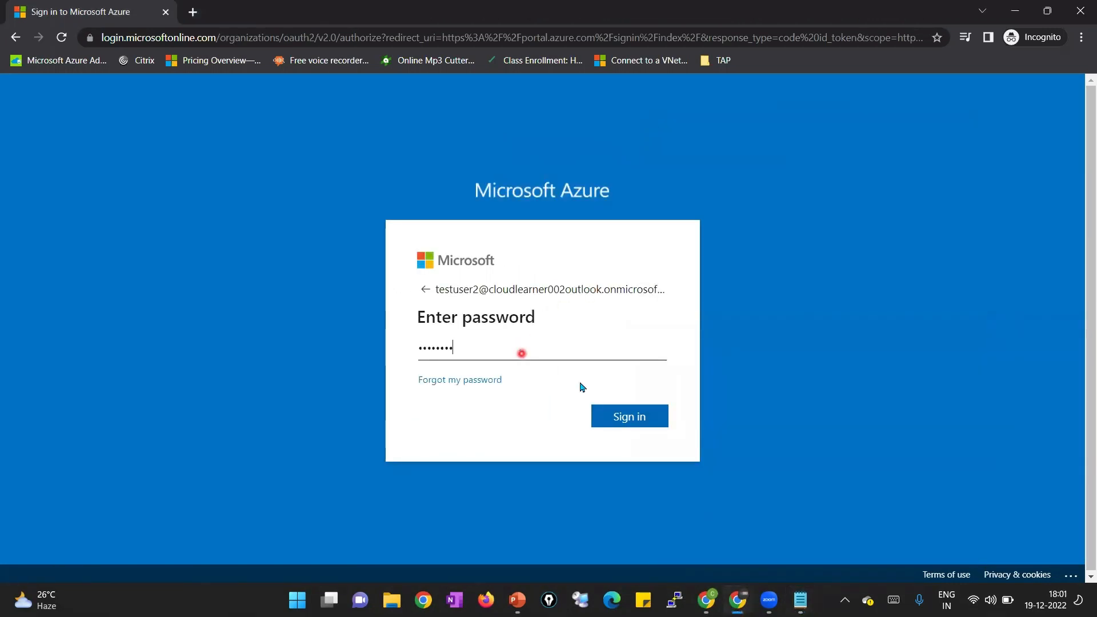
pyautogui.click(625, 417)
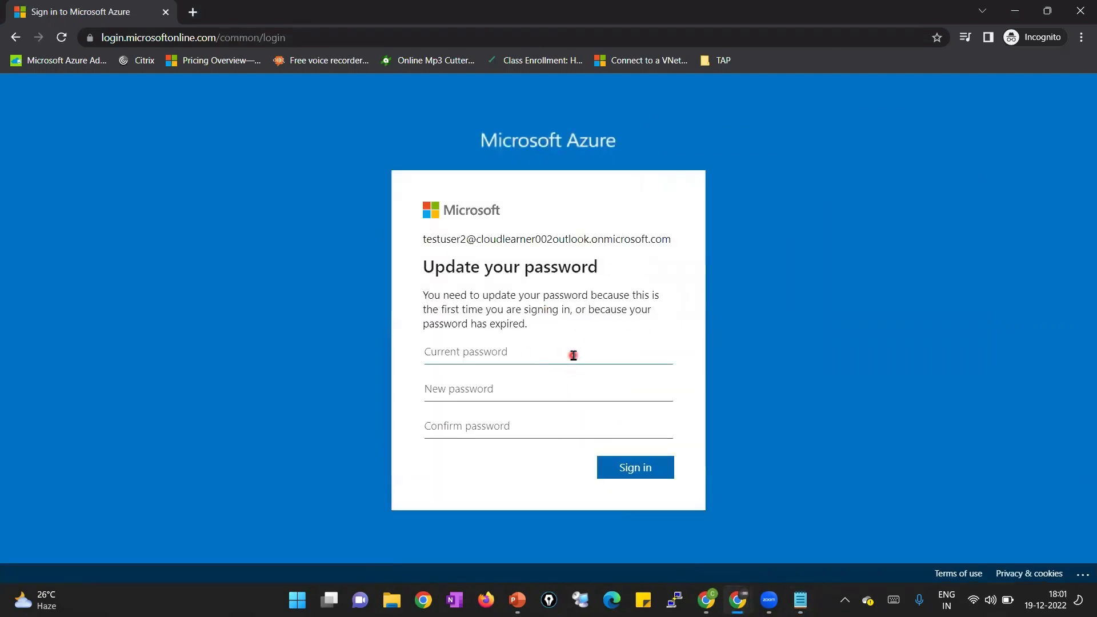
# Enter the current password plus a new confirmed password, and submit the update
pyautogui.hotkey('ctrl', 'v')
pyautogui.press('Tab')
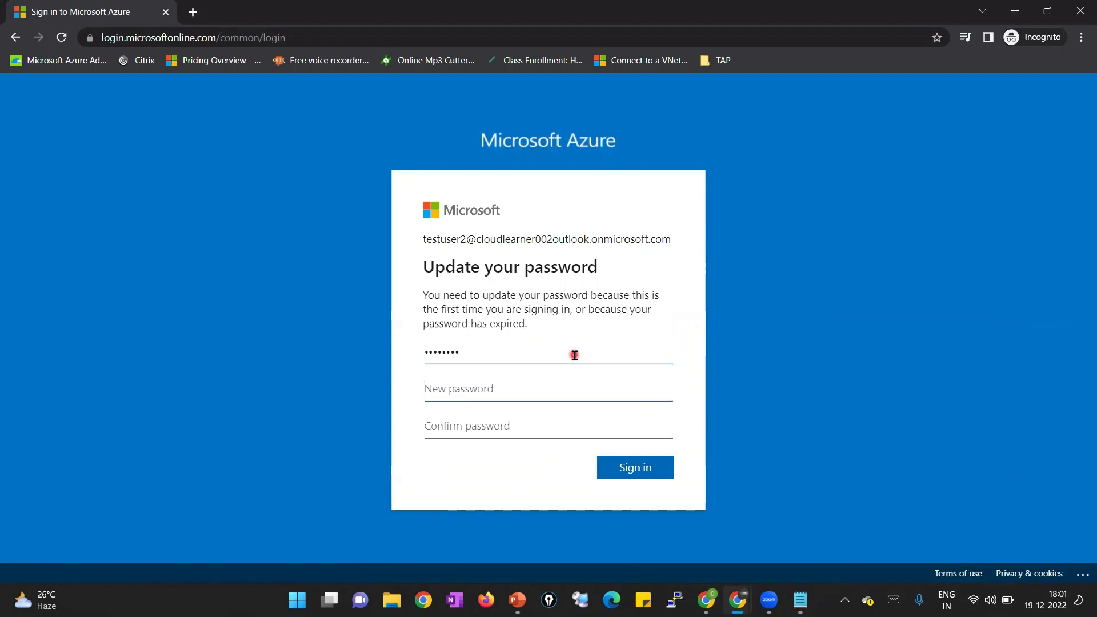
pyautogui.write('•••••••••••••')
pyautogui.press('Tab')
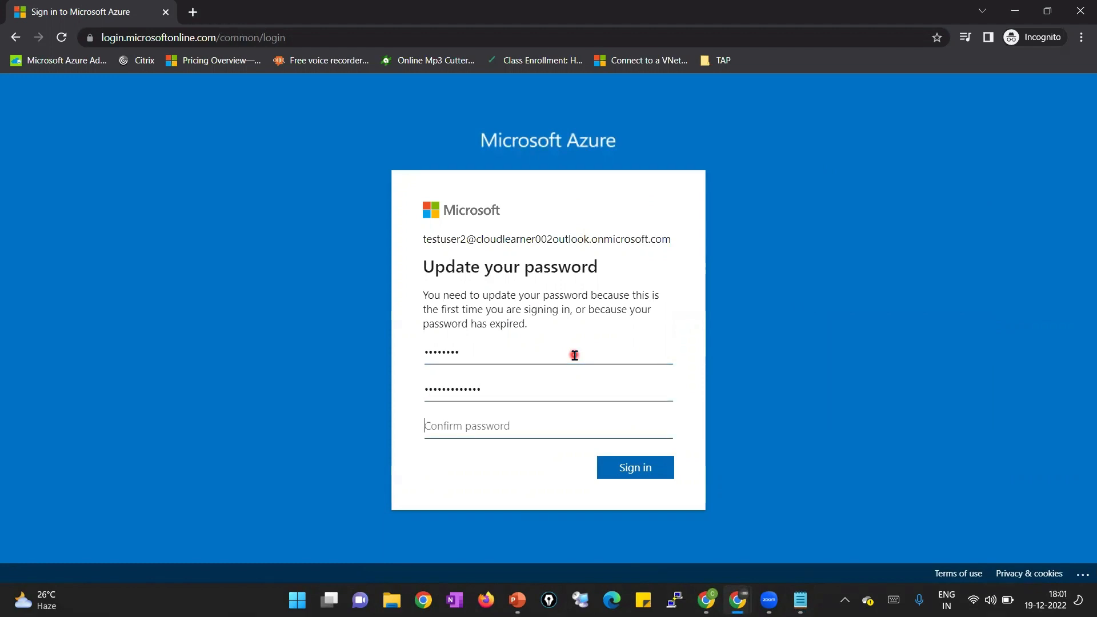
pyautogui.write('•')
pyautogui.click(642, 466)
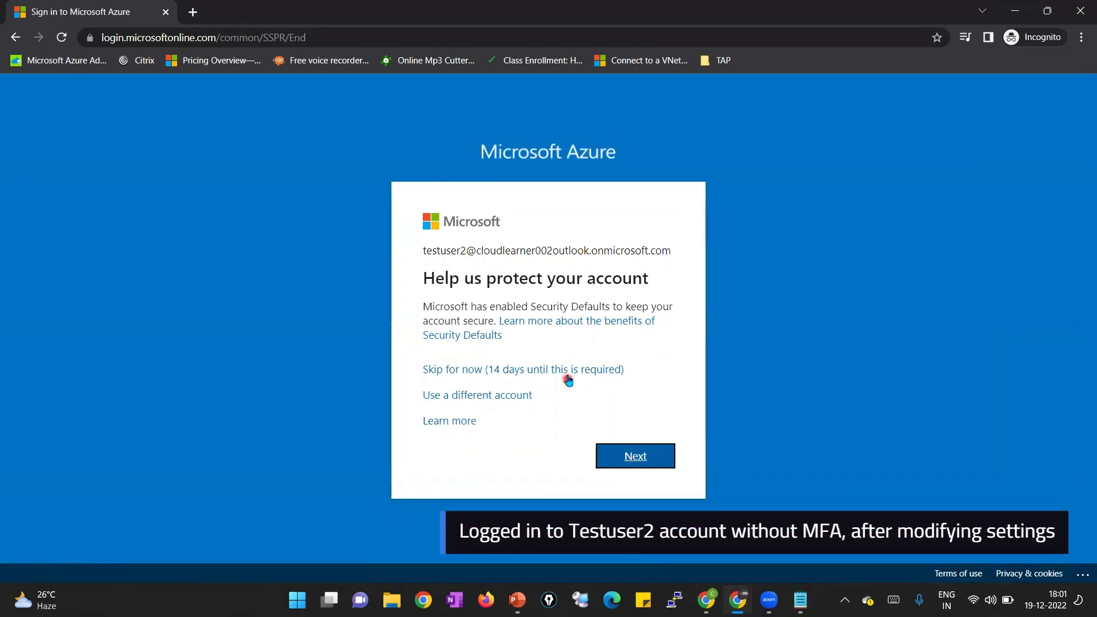
# Skip the security setup, stay signed in, and choose Maybe later on the welcome tour
pyautogui.click(568, 373)
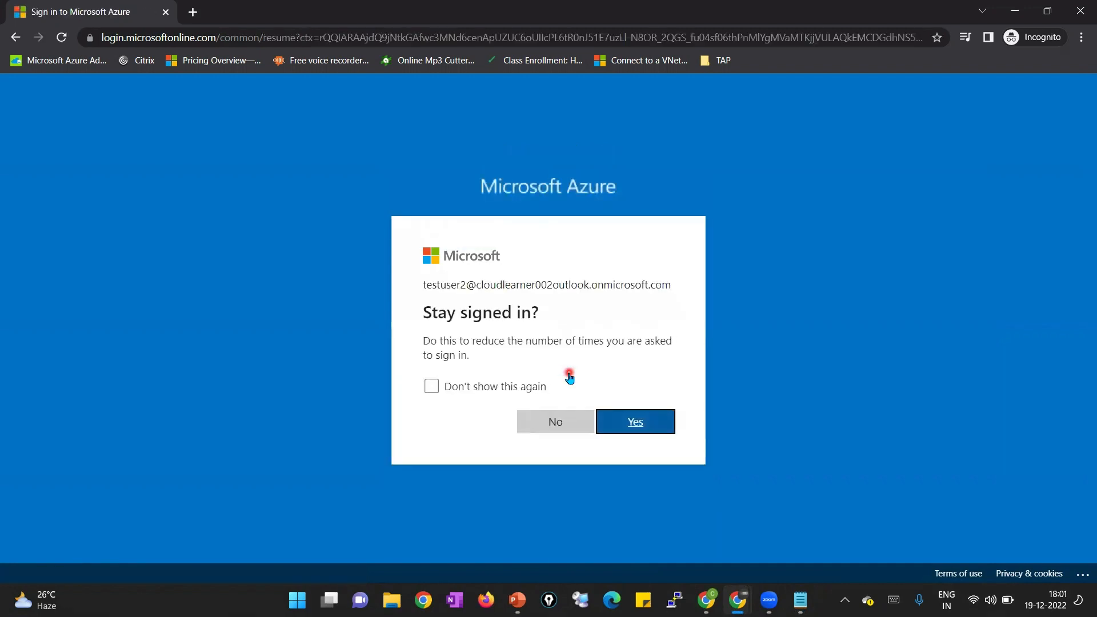
pyautogui.click(625, 422)
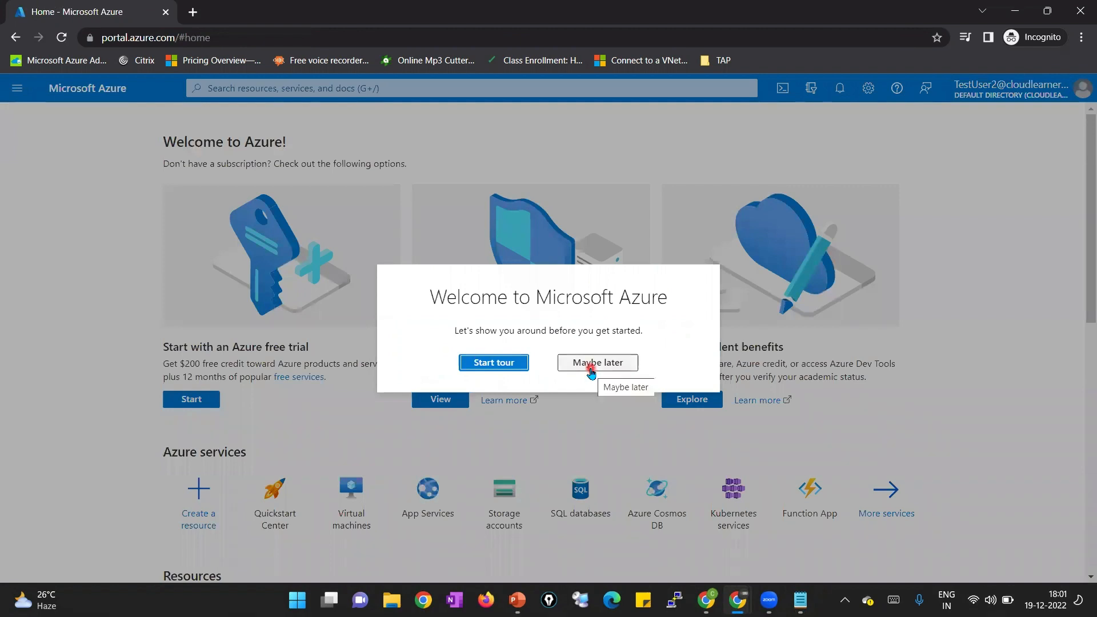
pyautogui.click(591, 366)
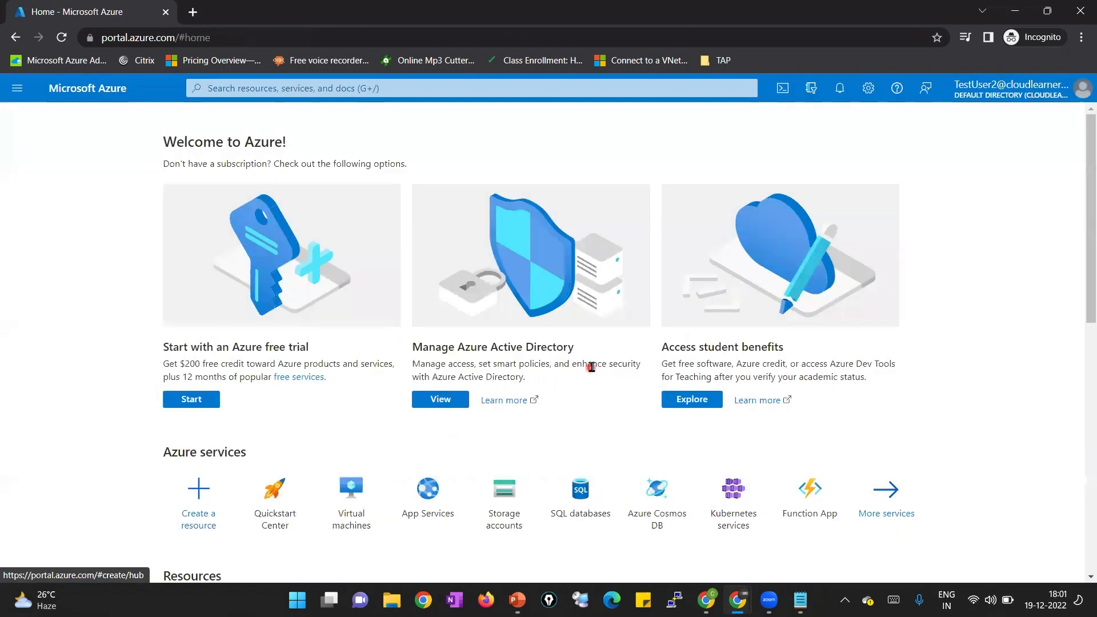